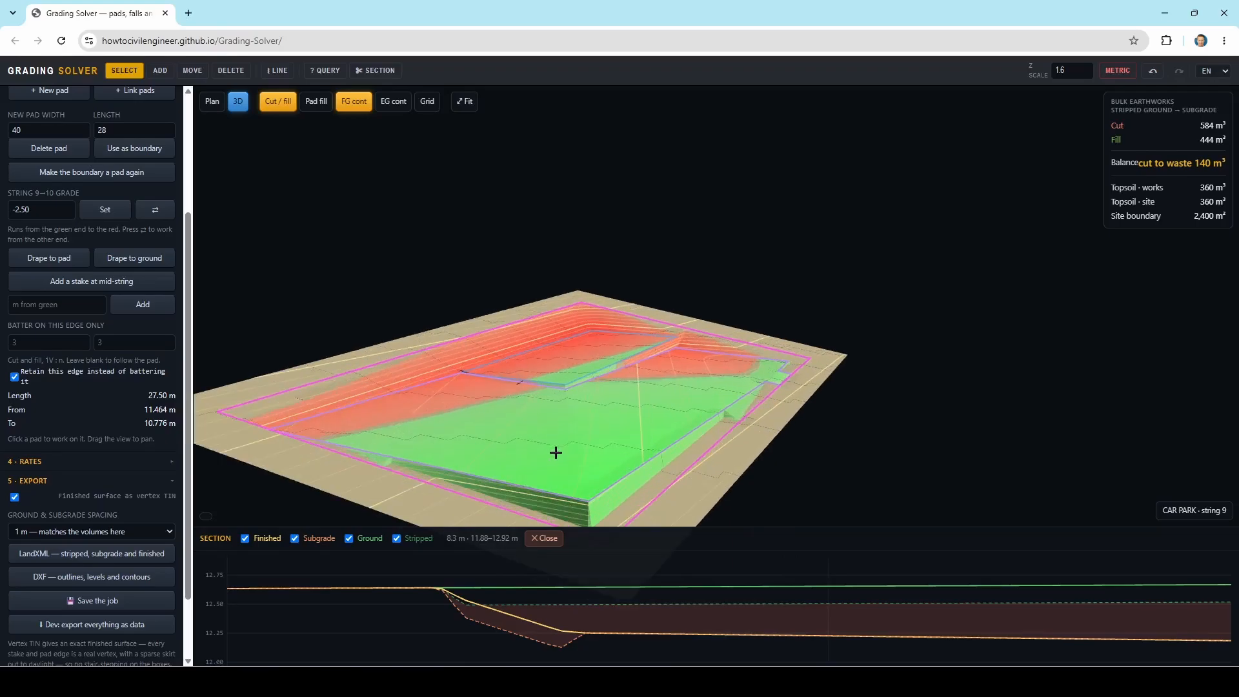
Add a stake on the BLDG pad's east edge, about 1 m from its northeast corner.
mouse_move(554, 451)
left_mouse_down()
mouse_move(566, 428)
mouse_move(544, 450)
left_mouse_up()
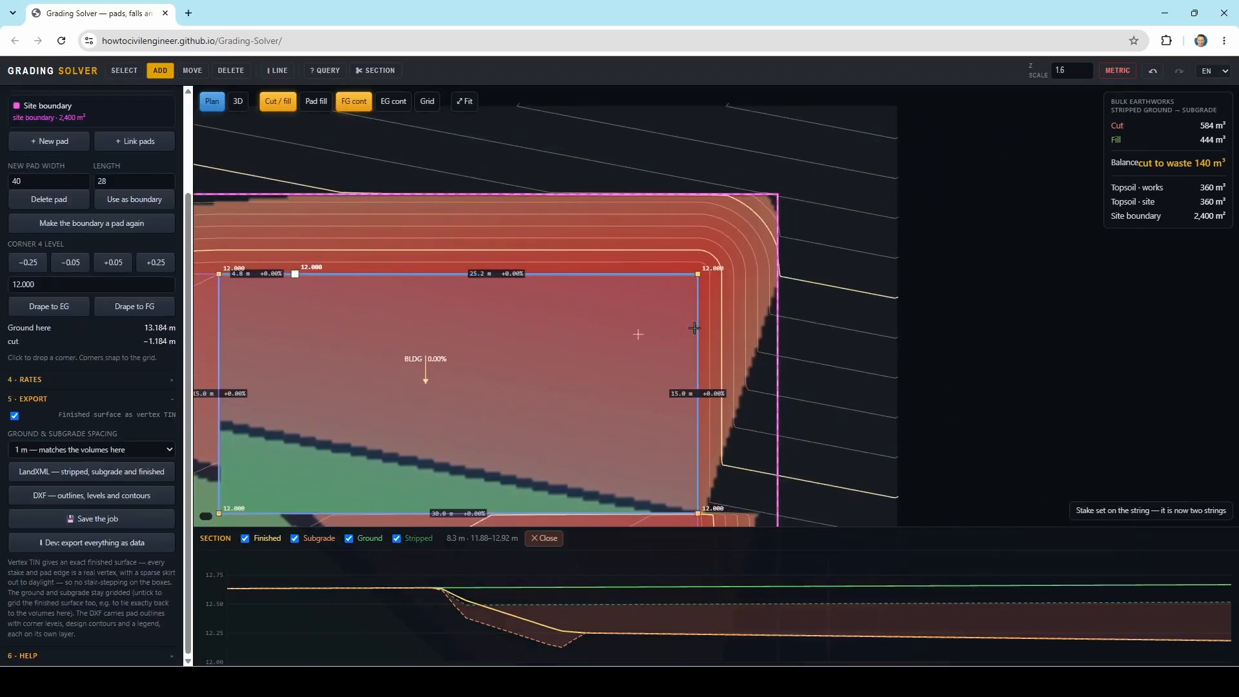
scroll(694, 328, "up", 1)
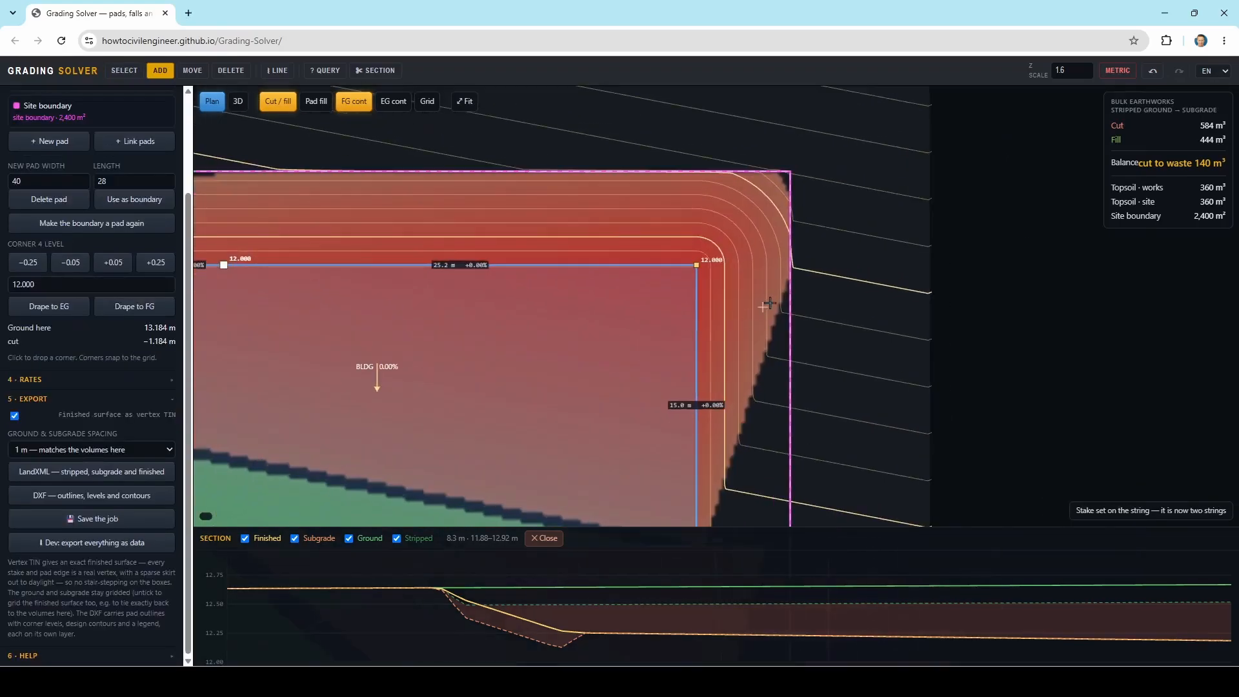
left_click(698, 284)
scroll(622, 333, "down", 3)
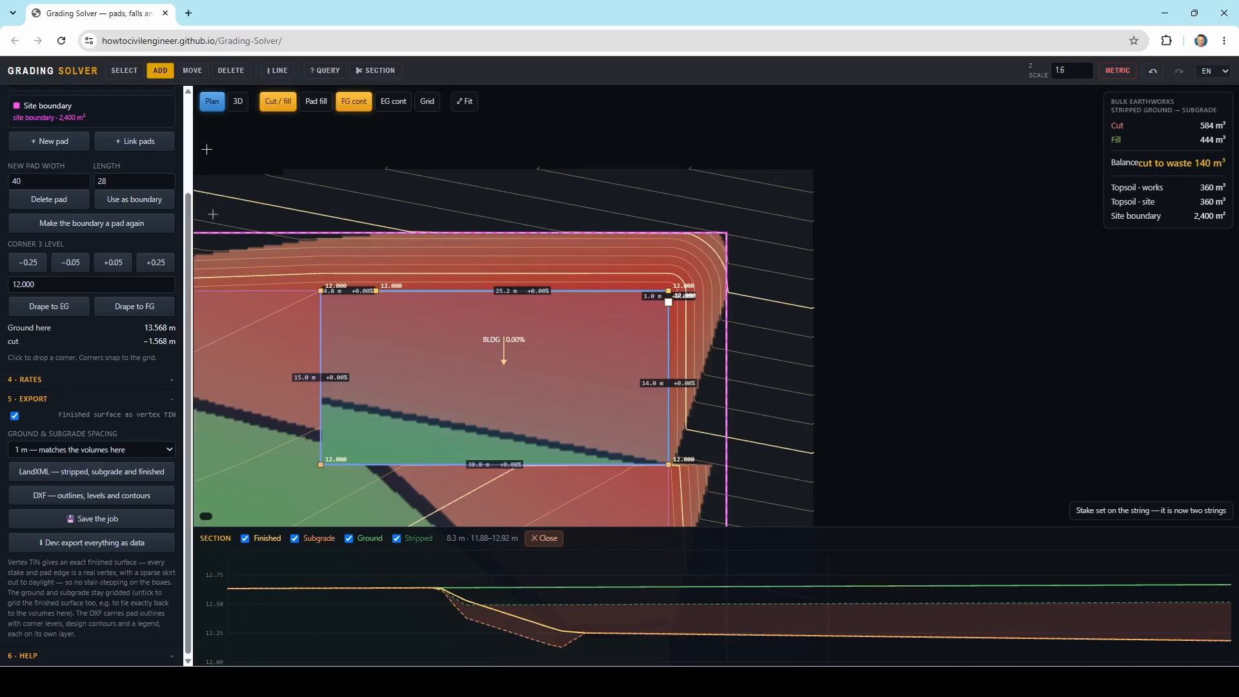
Retain the BLDG pad's long 25.2 m north string and the adjoining 1 m east string instead of battering them.
left_click(128, 72)
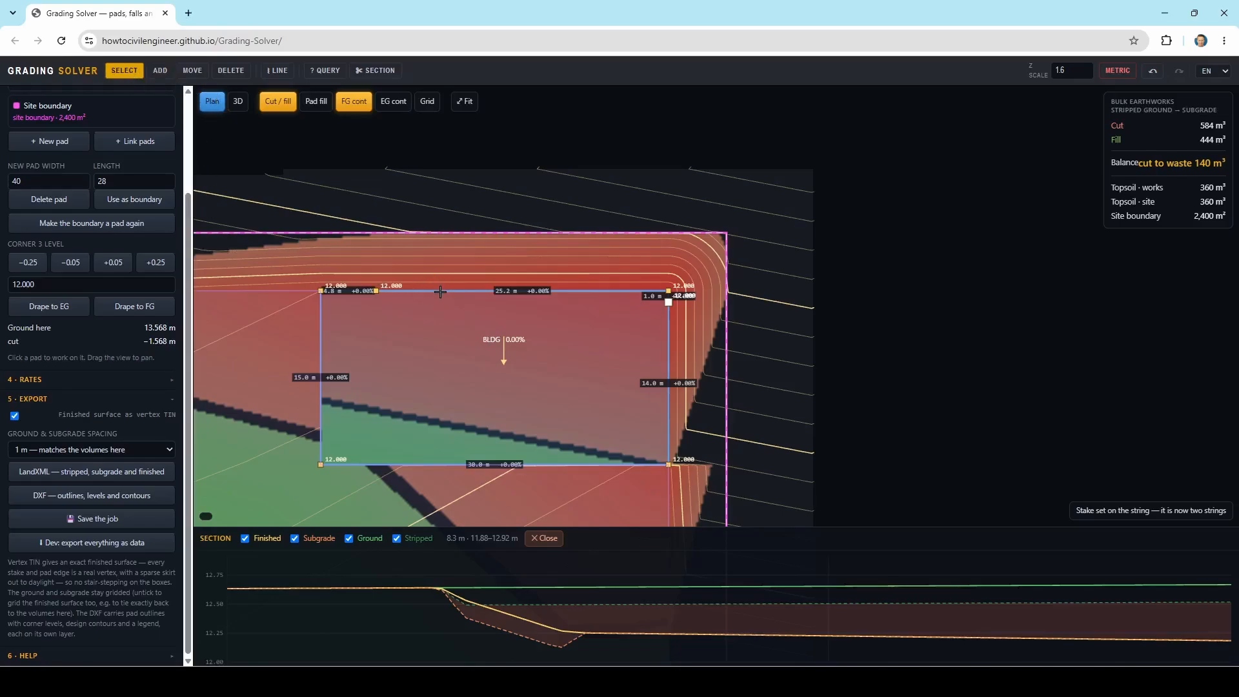
left_click(440, 291)
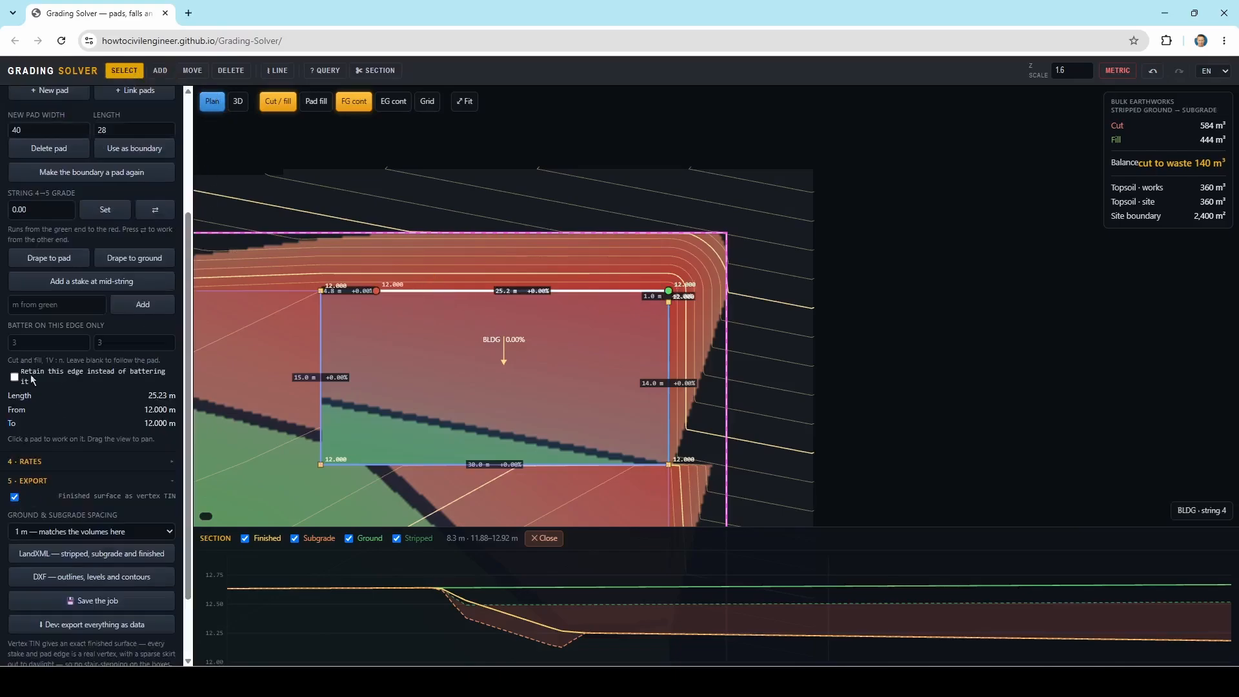
left_click(14, 377)
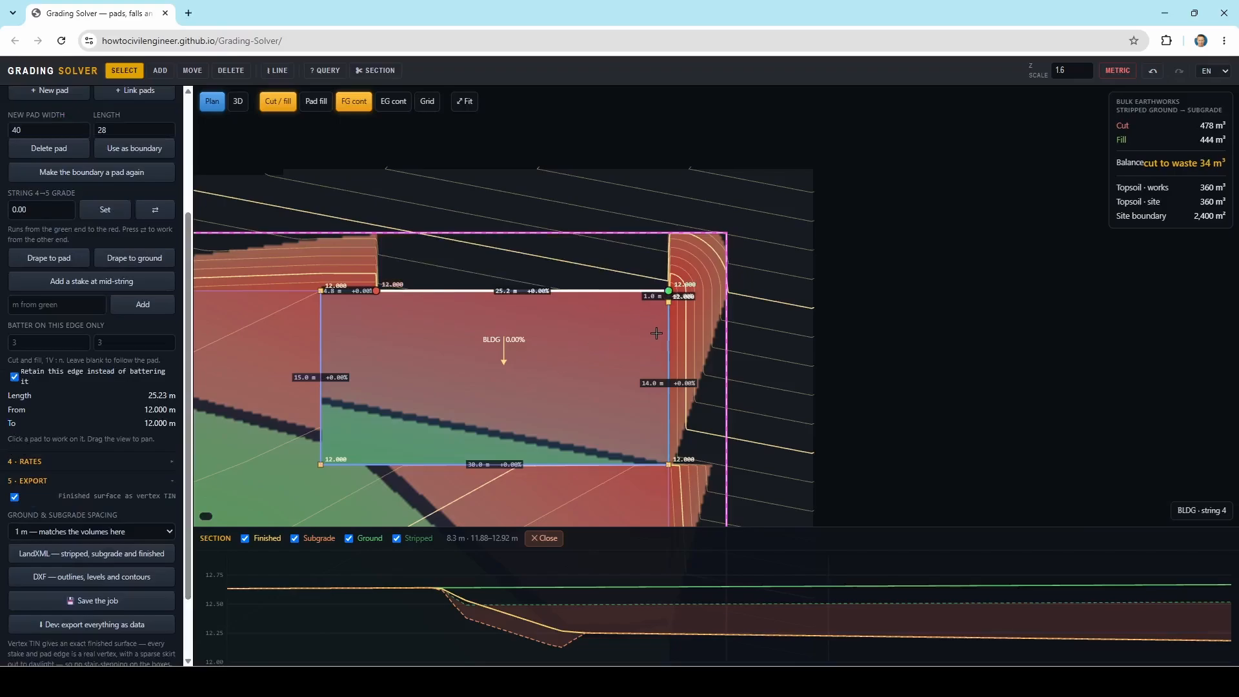
scroll(673, 292, "up", 5)
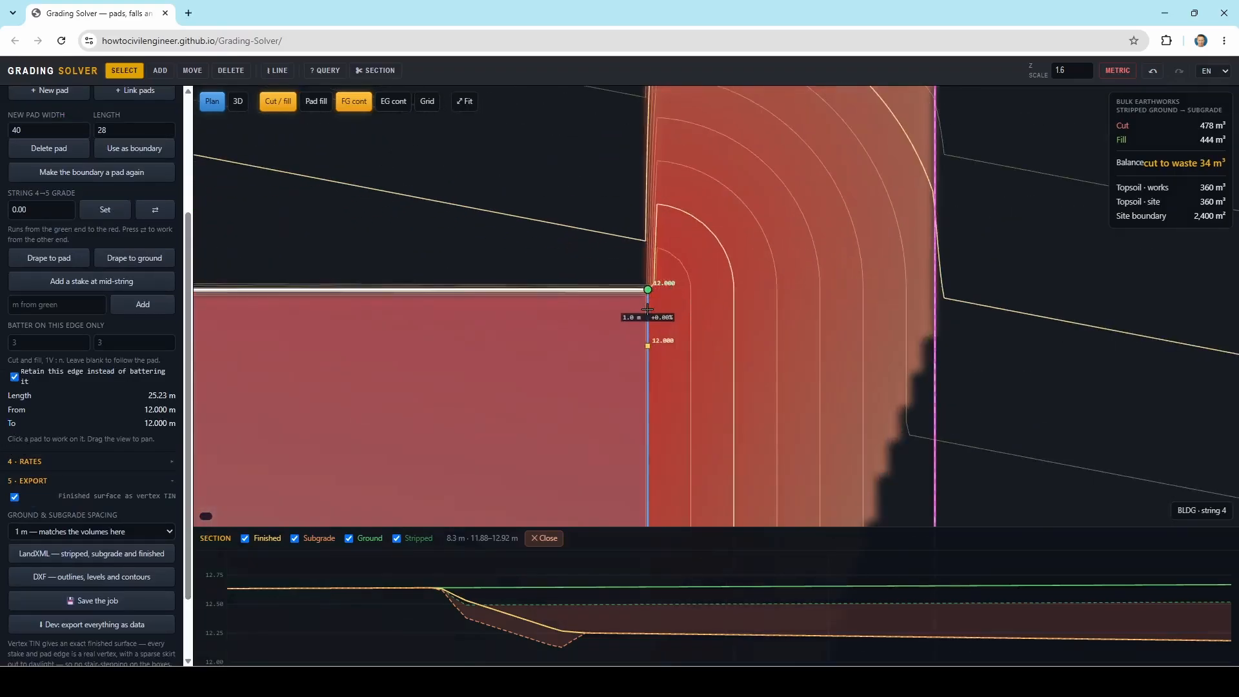
left_click(647, 310)
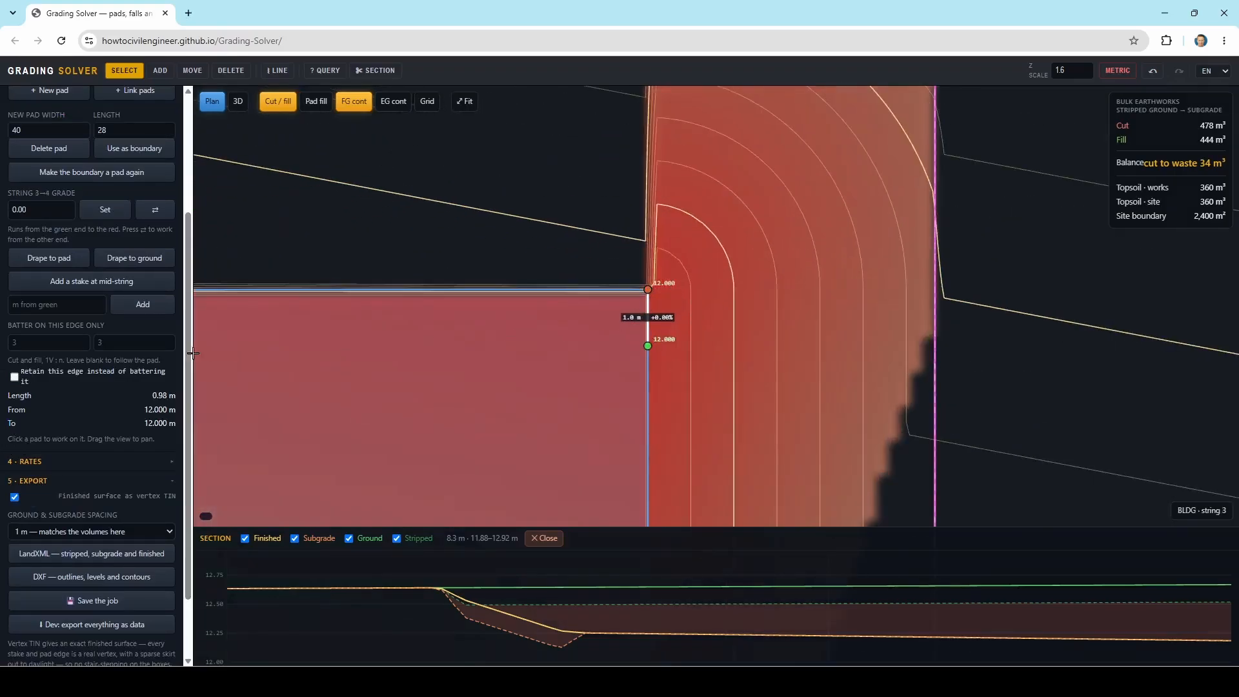
left_click(15, 379)
scroll(575, 312, "down", 10)
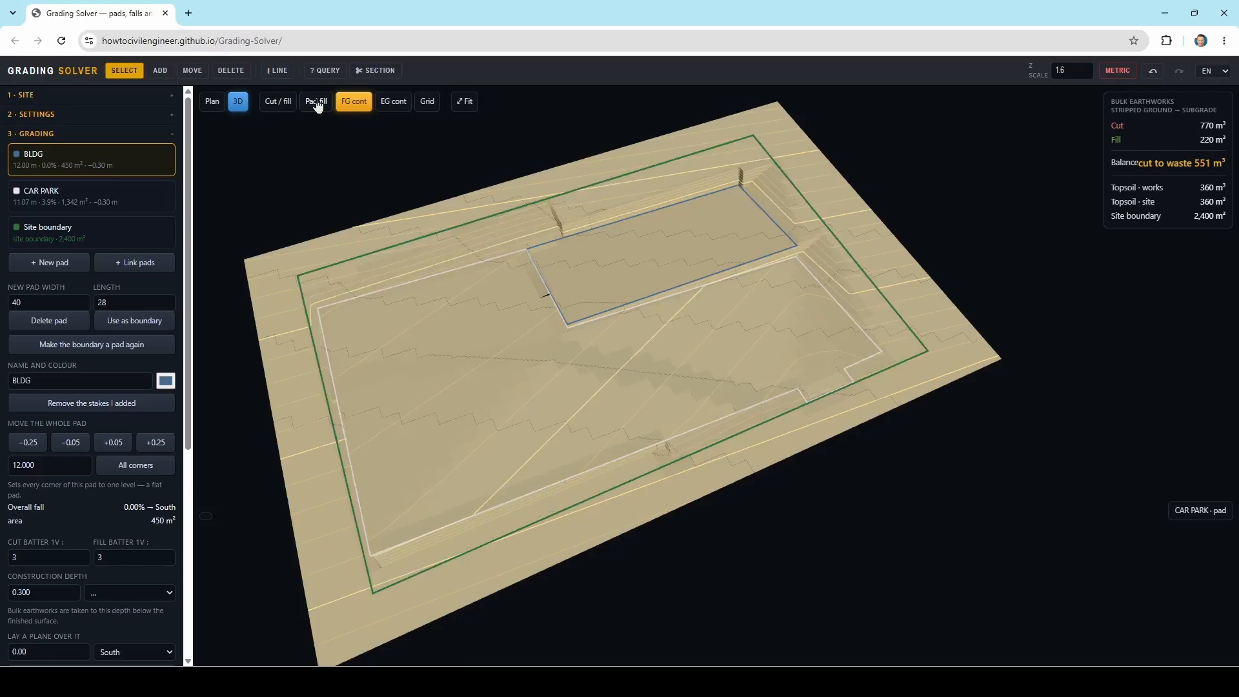
Turn on the pad fill display and show the site in plan view.
left_click(315, 101)
mouse_move(542, 360)
left_mouse_down()
mouse_move(511, 396)
mouse_move(584, 349)
mouse_move(542, 415)
mouse_move(568, 396)
left_mouse_up()
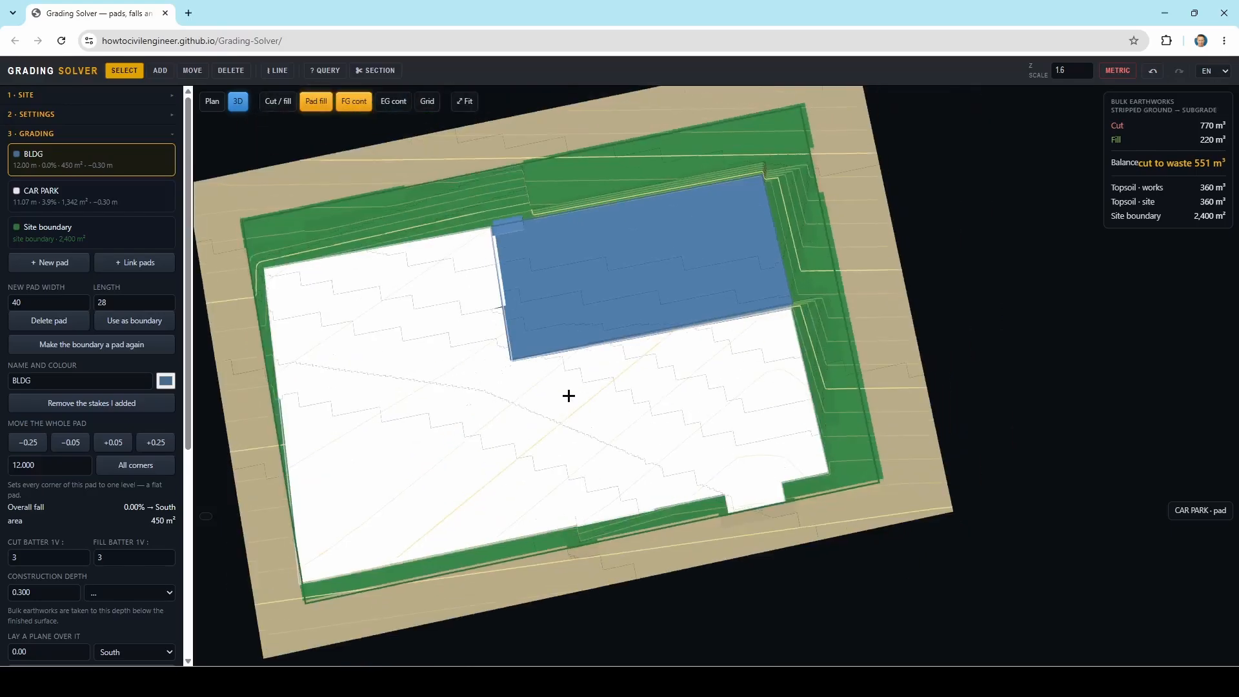
left_click(212, 104)
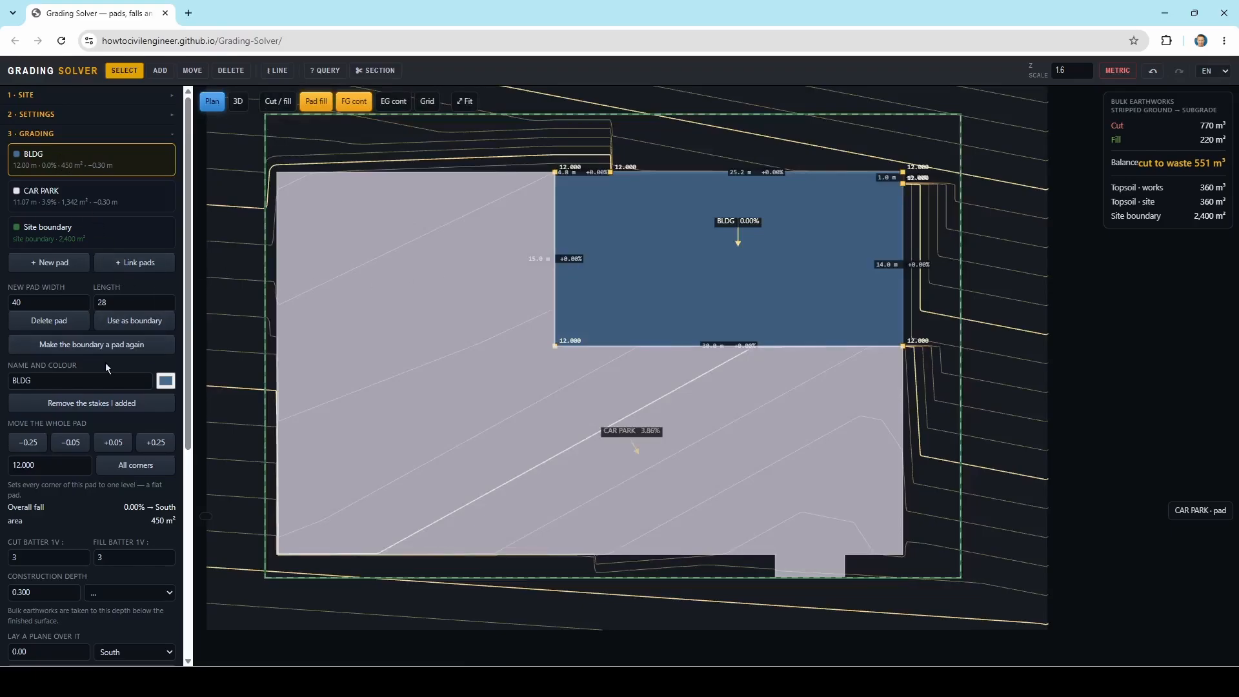
Recolour the BLDG pad near-white, the CAR PARK pad grey and the site boundary green (64, 140, 79).
left_click(166, 381)
left_click(167, 404)
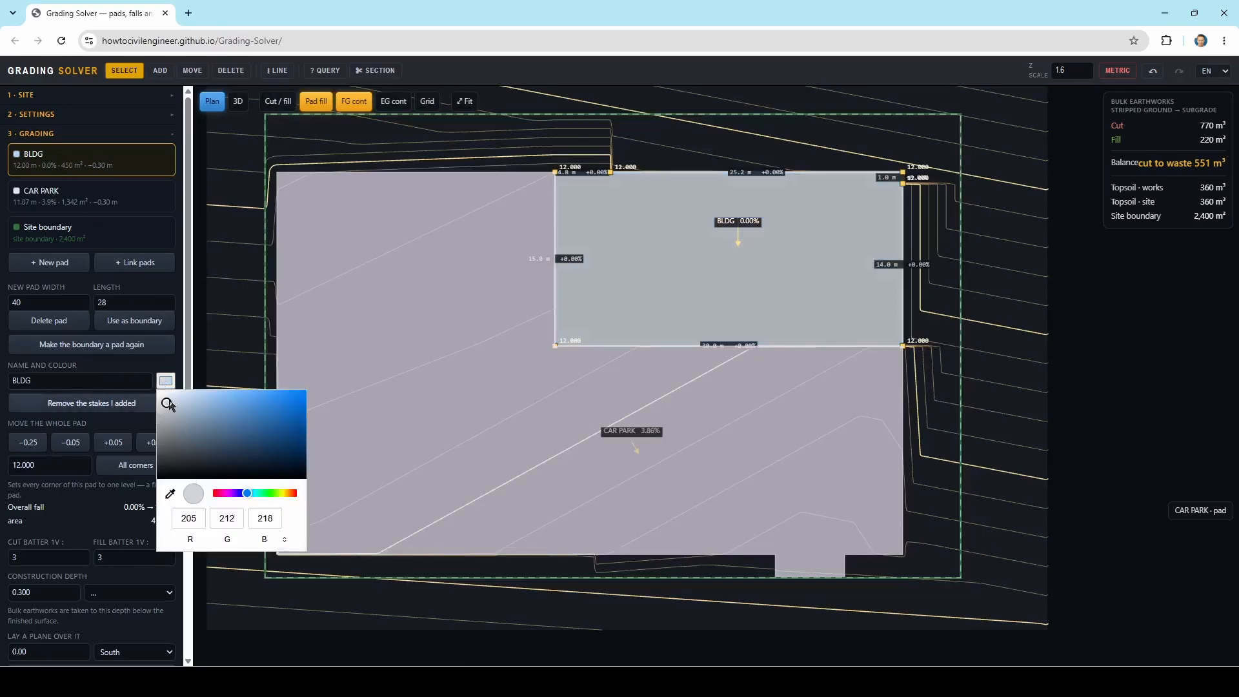
left_click(57, 195)
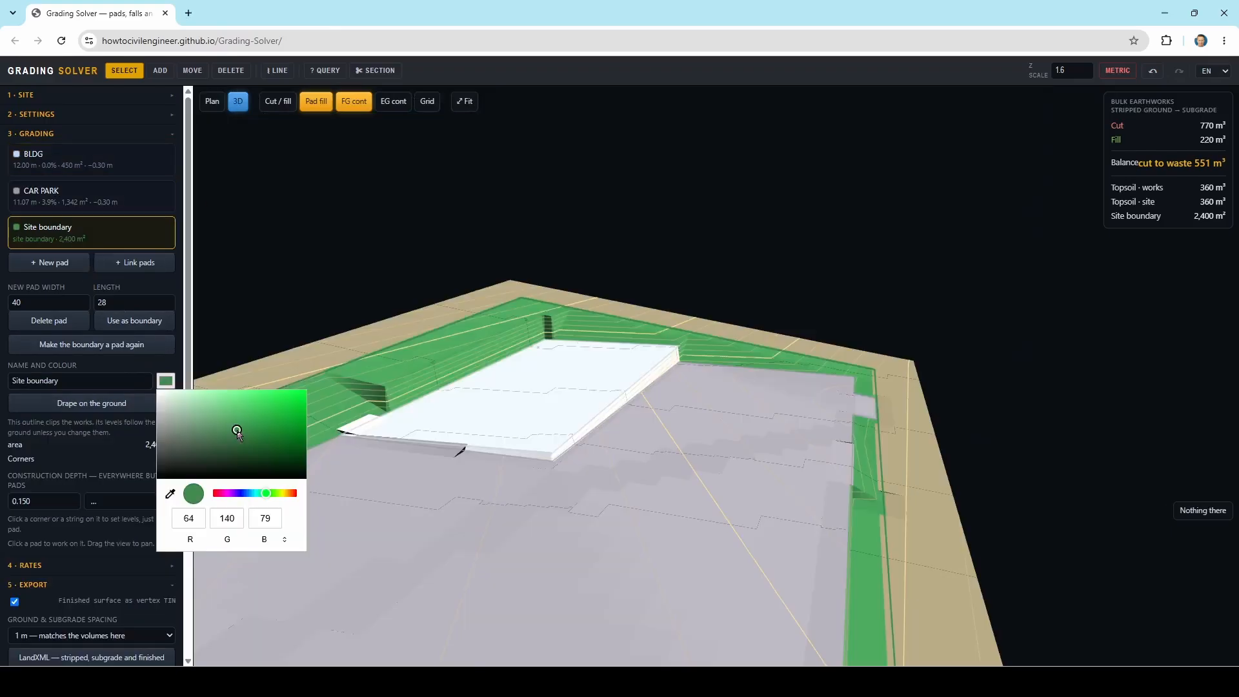
left_click(402, 234)
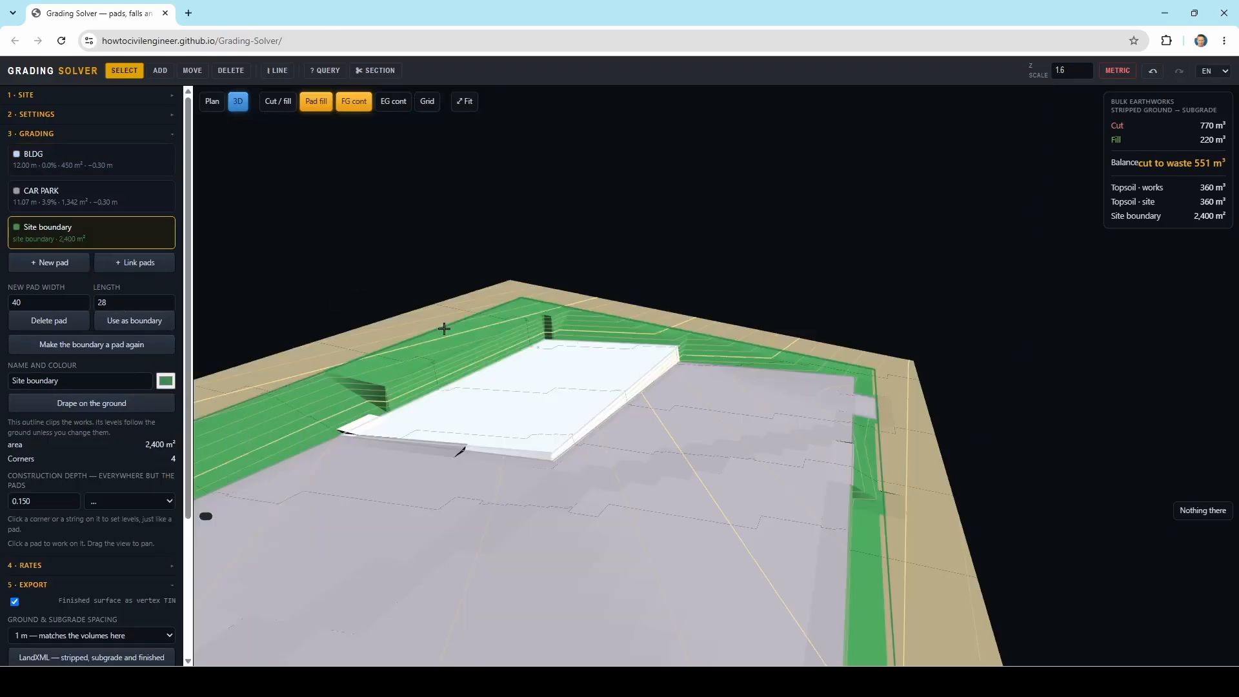
Review the coloured model in 3D and examine the rates section's earthworks and retaining wall costs.
scroll(474, 400, "down", 3)
left_click_drag(470, 405, 552, 393)
scroll(431, 425, "up", 3)
left_click(172, 134)
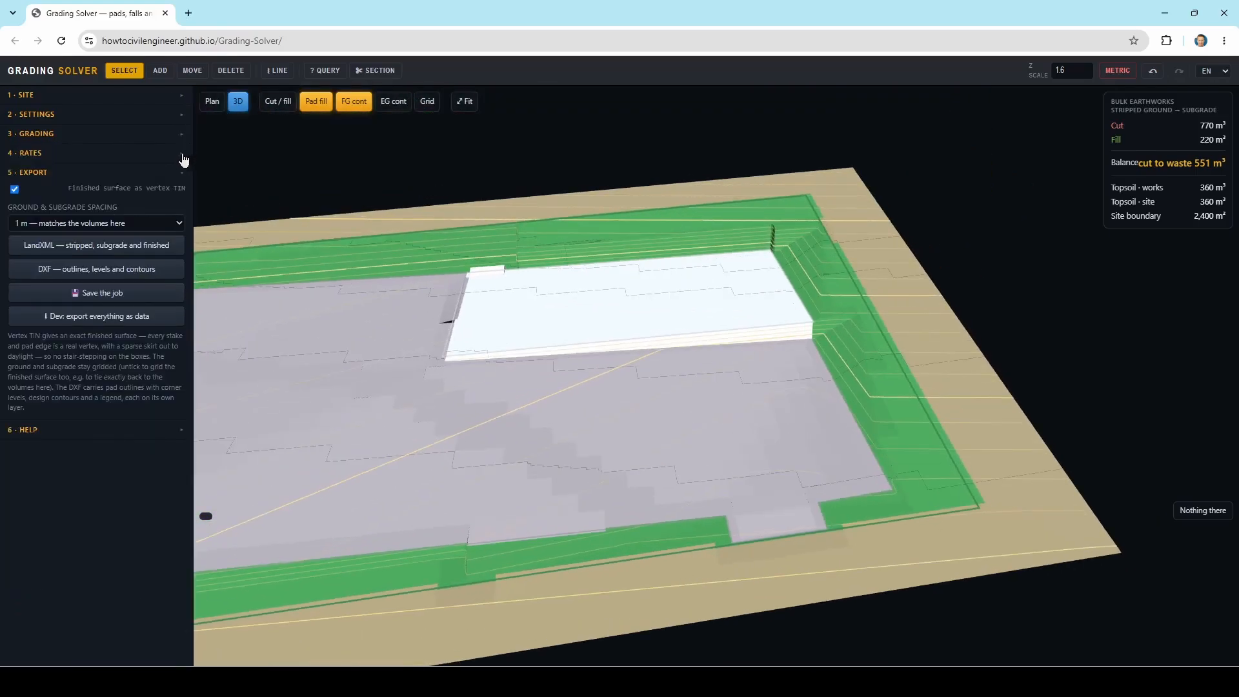
left_click(183, 159)
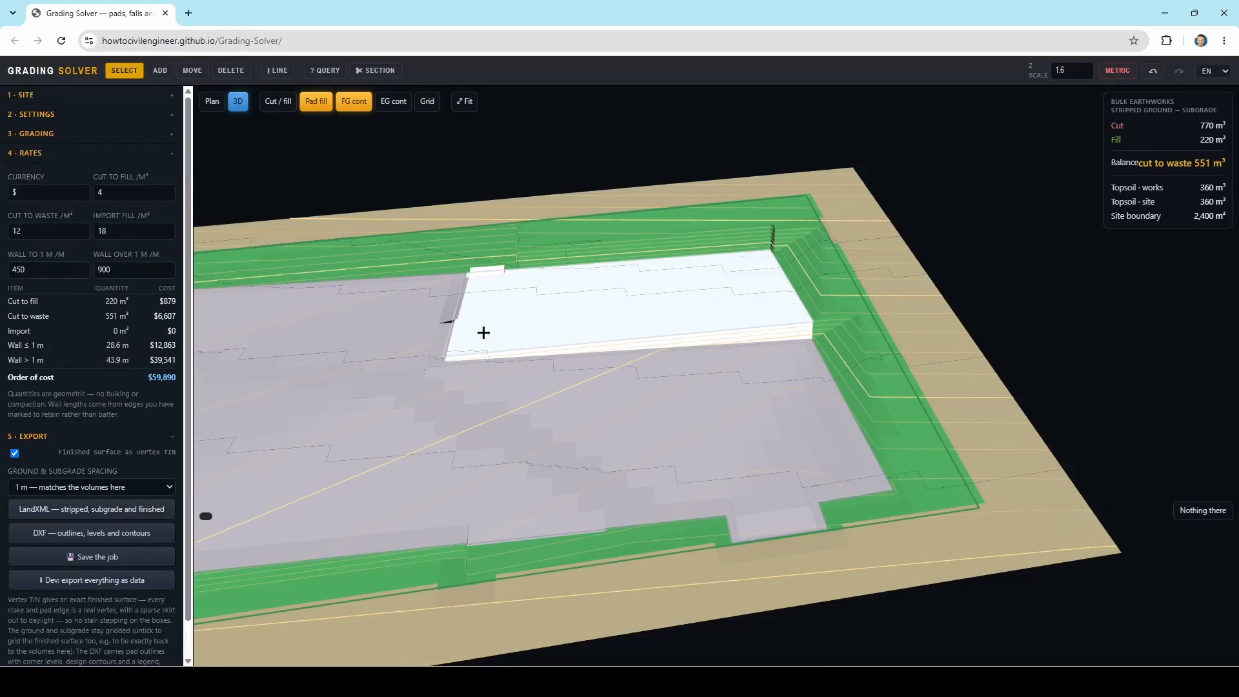
left_click_drag(367, 187, 575, 288)
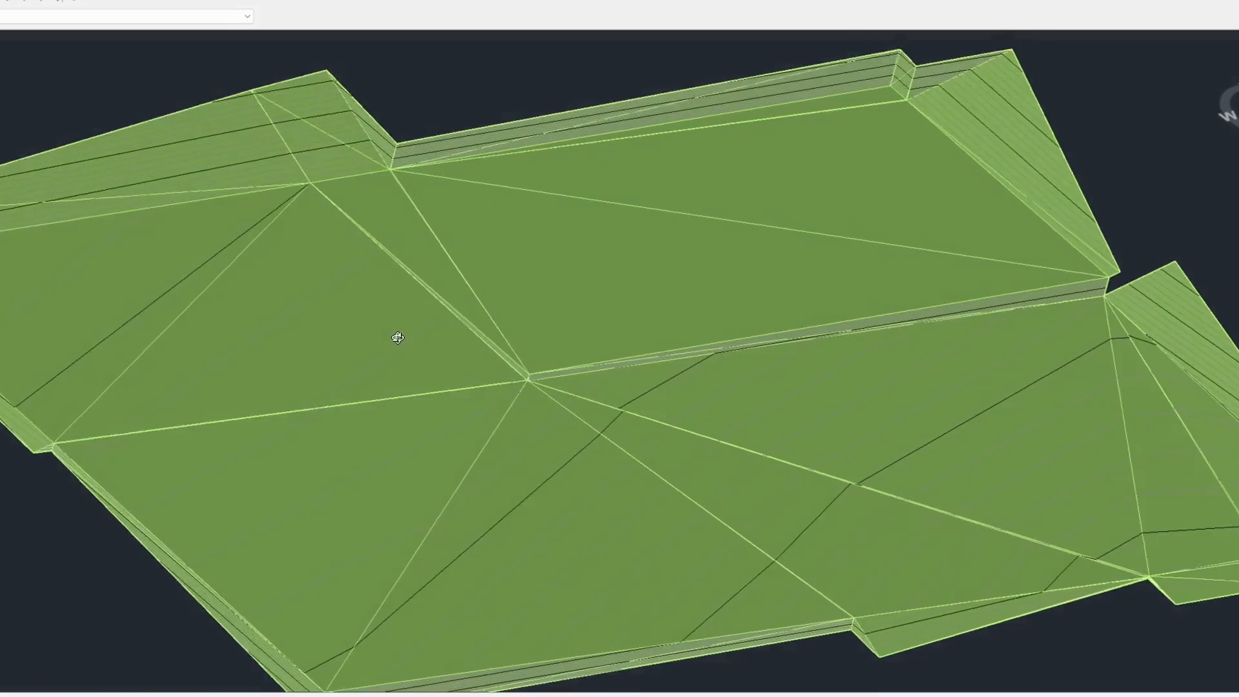
Examine the finished surface in the CAD program, checking the triangulation, batters and retained edges around both pads.
scroll(397, 337, "down", 5)
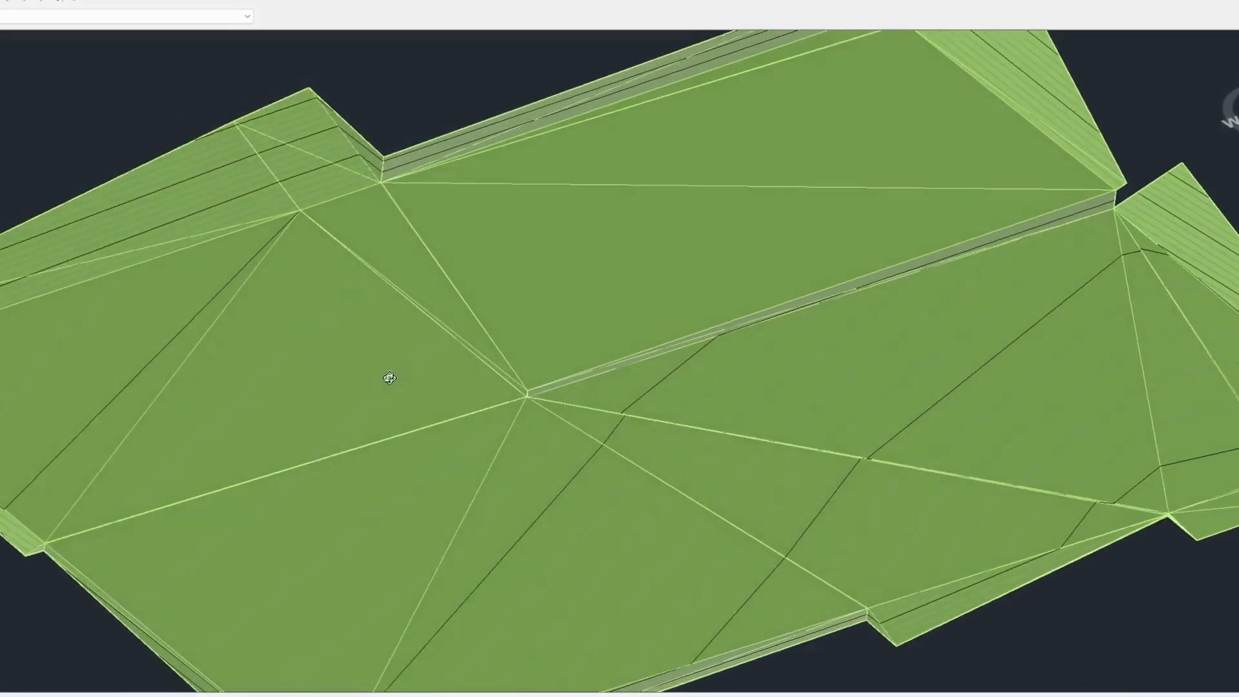
scroll(484, 392, "up", 6)
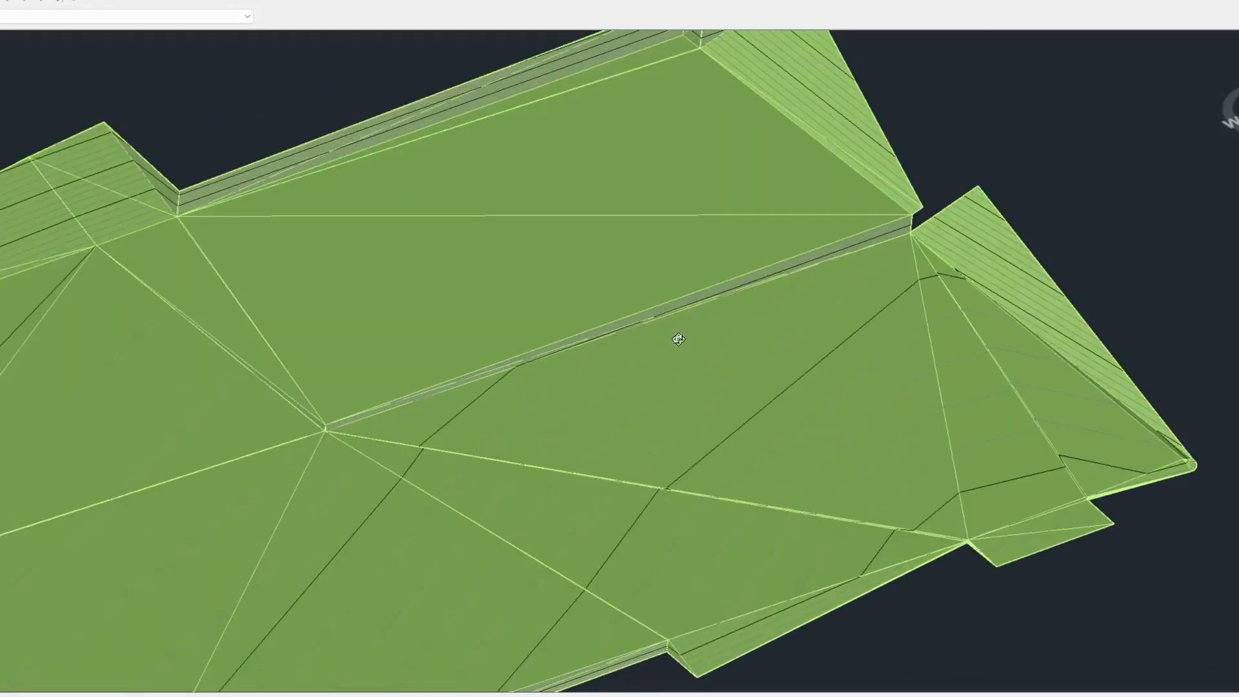
middle_click_drag(675, 337, 553, 429)
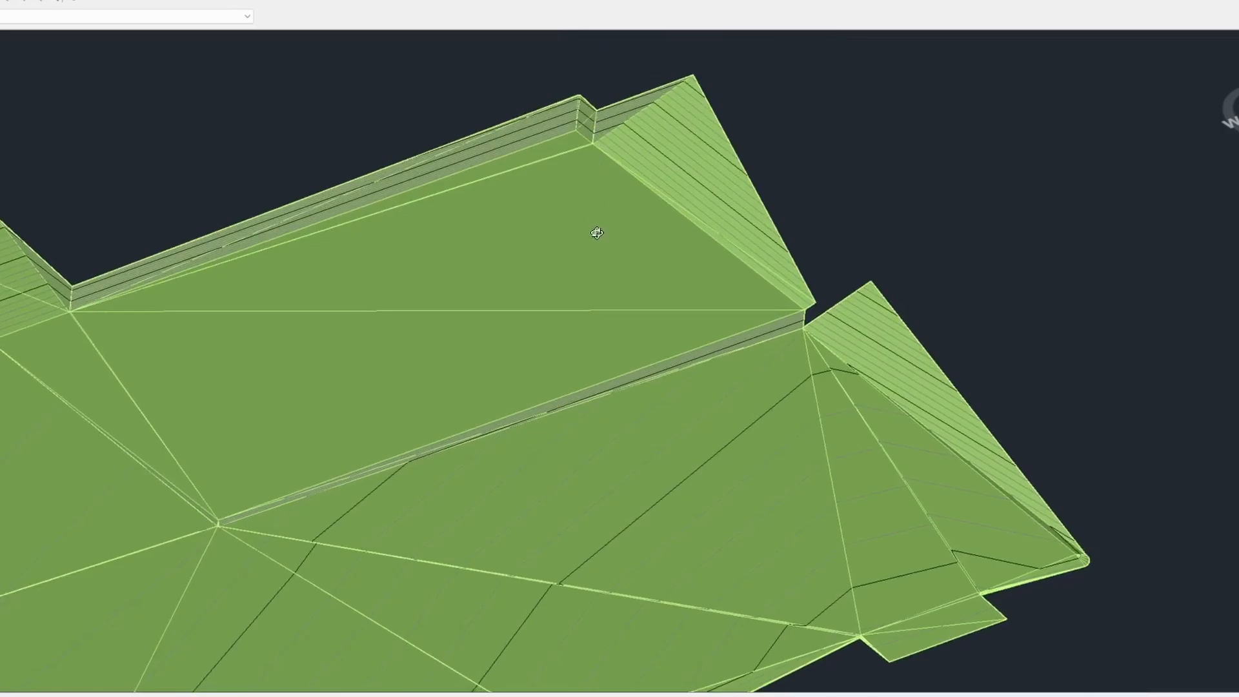
scroll(572, 311, "down", 3)
middle_click_drag(572, 310, 640, 248)
left_click_drag(569, 393, 613, 378)
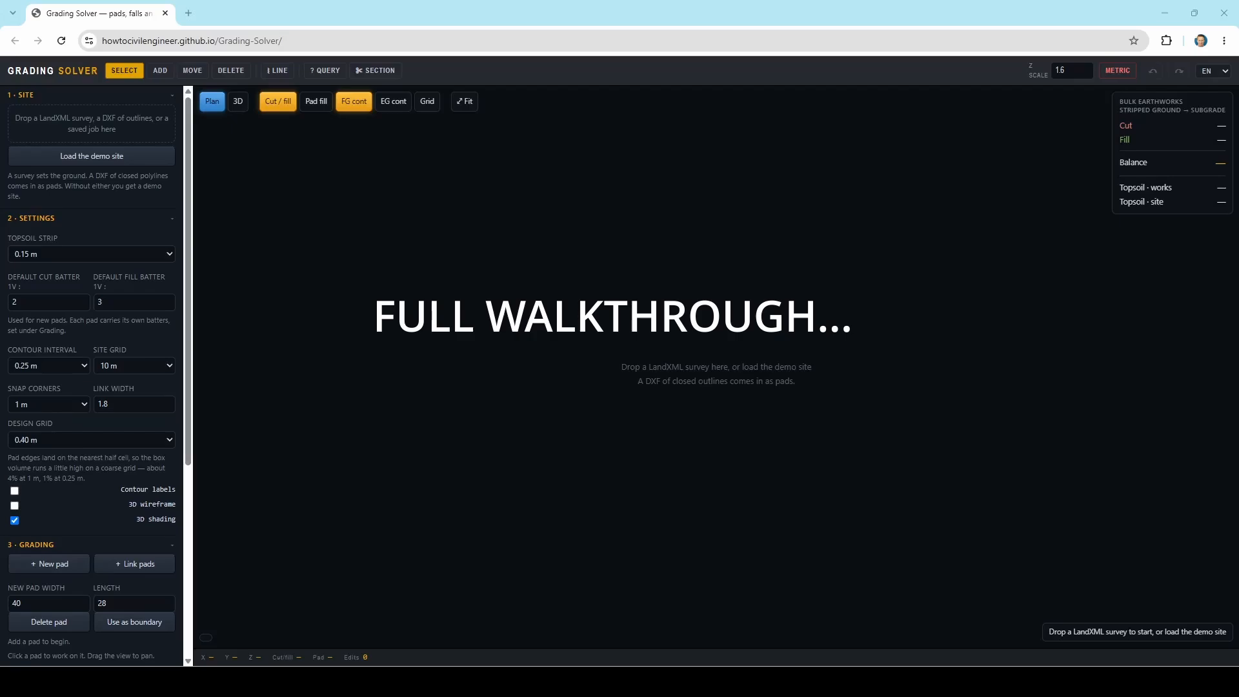
Import the LandXML survey as the ground, and the DXF of closed outlines as the site boundary and two pads.
left_click_drag(570, 249, 617, 316)
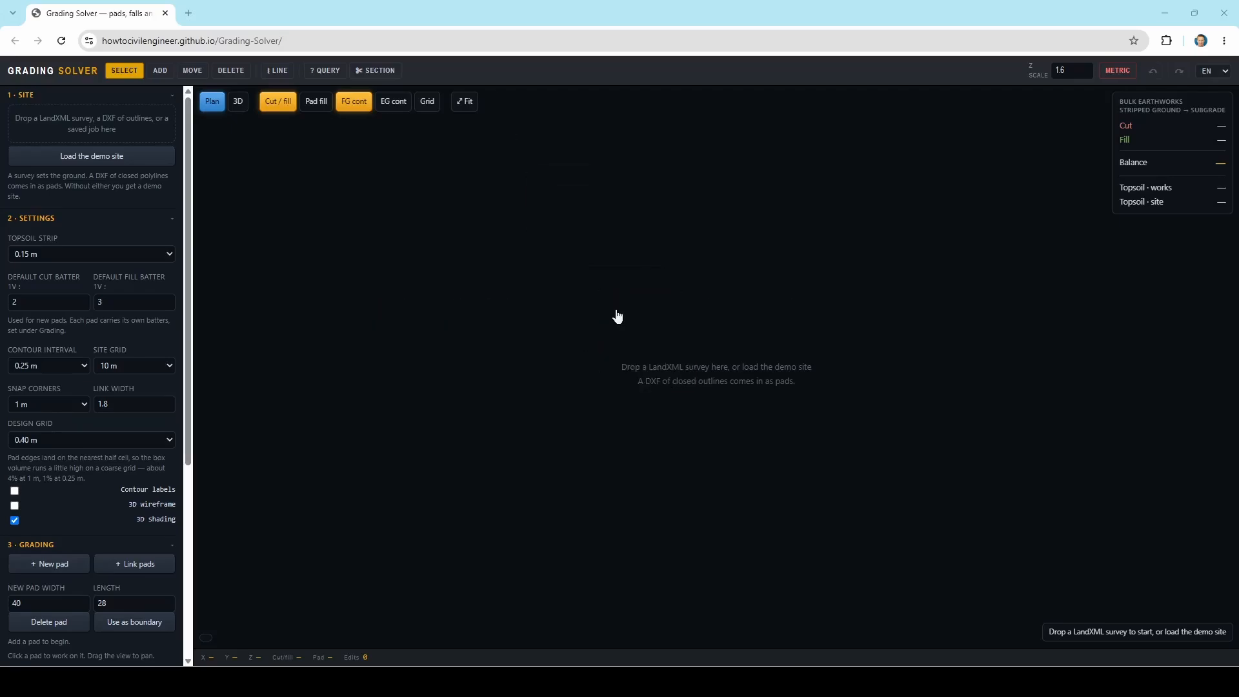
scroll(531, 231, "down", 1)
scroll(530, 230, "up", 1)
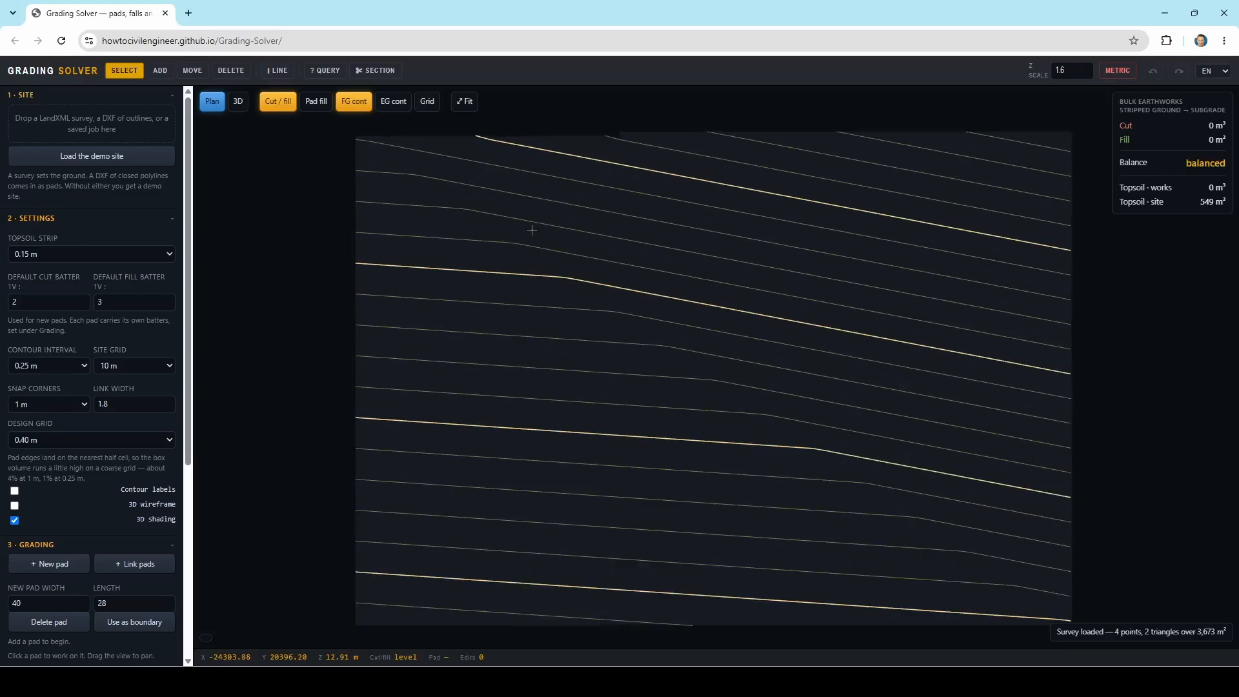
left_click_drag(532, 230, 493, 235)
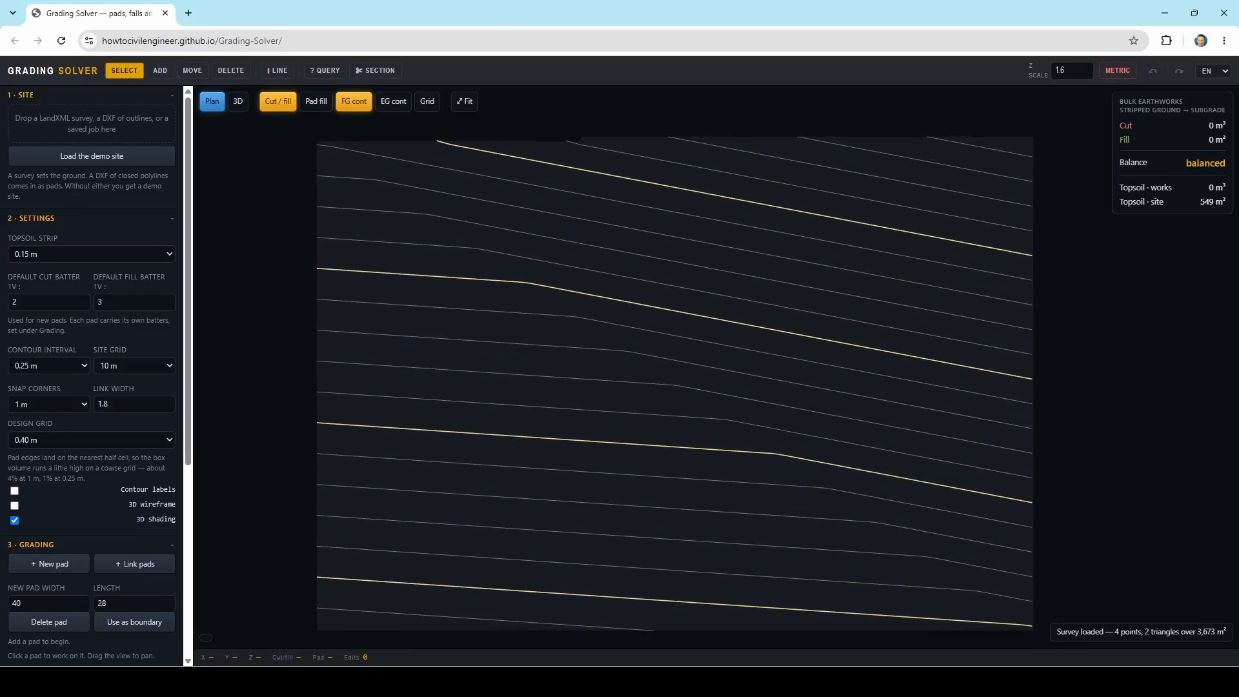
left_click_drag(545, 146, 584, 264)
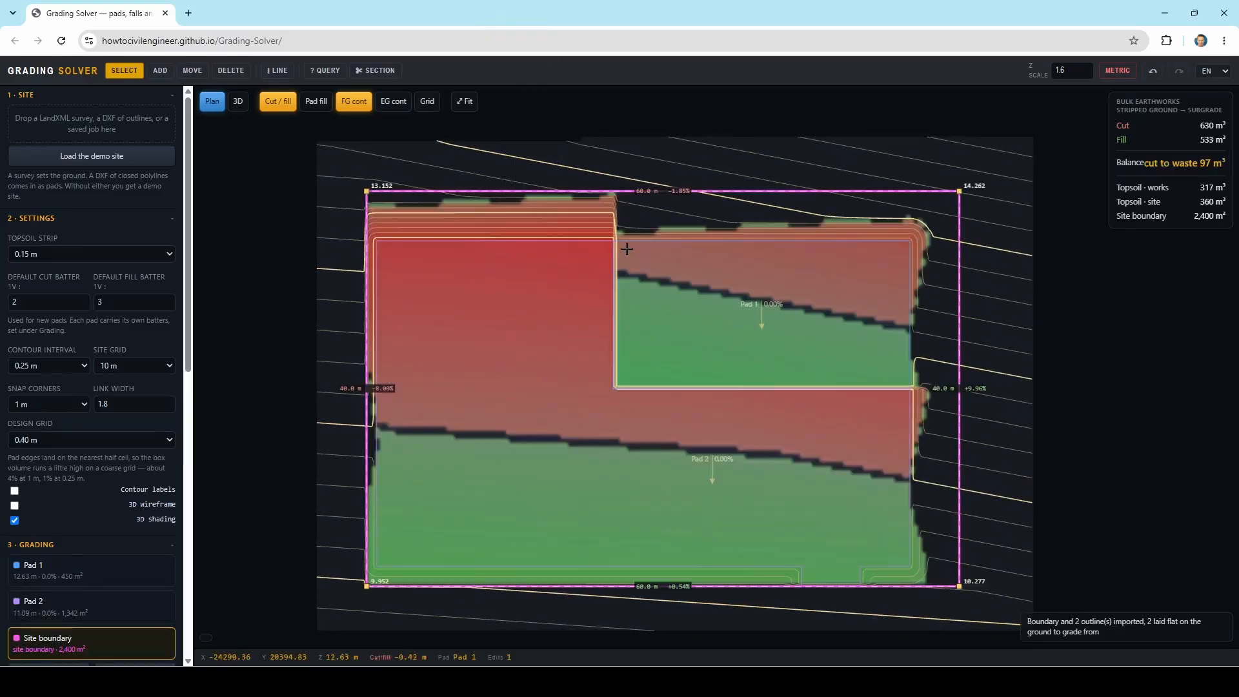
Turn off the cut/fill shading and rename Pad 1 as BLDG.
left_click(277, 103)
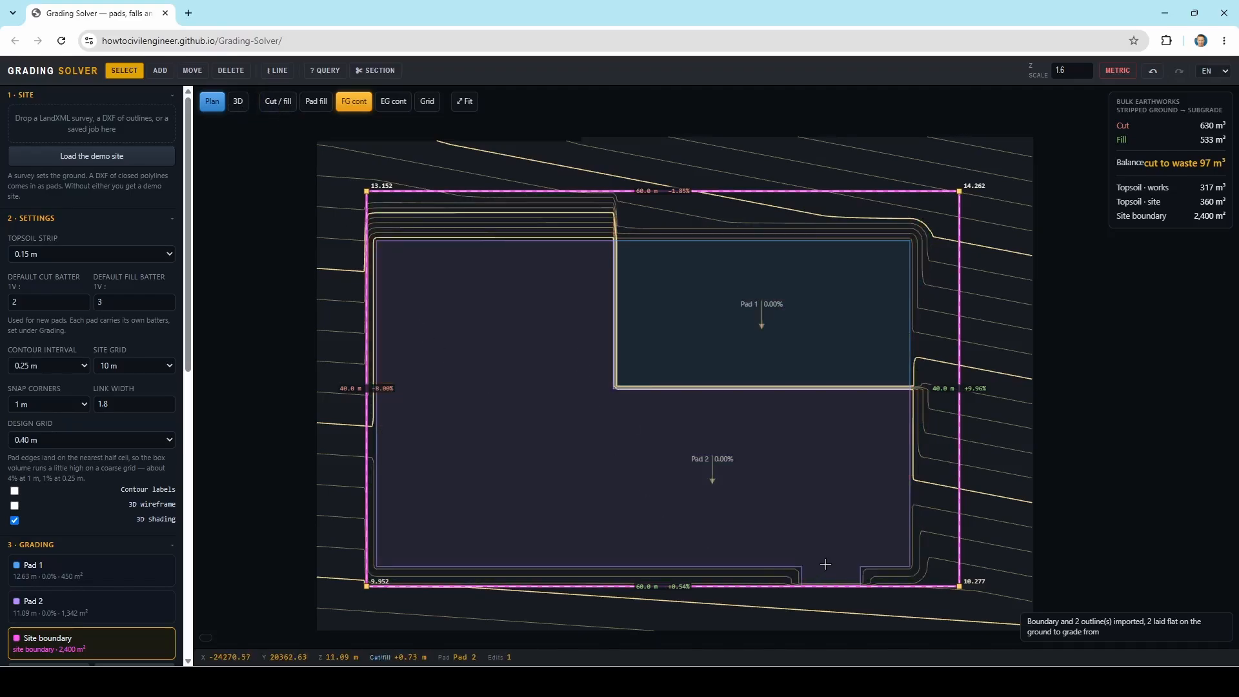
left_click(699, 315)
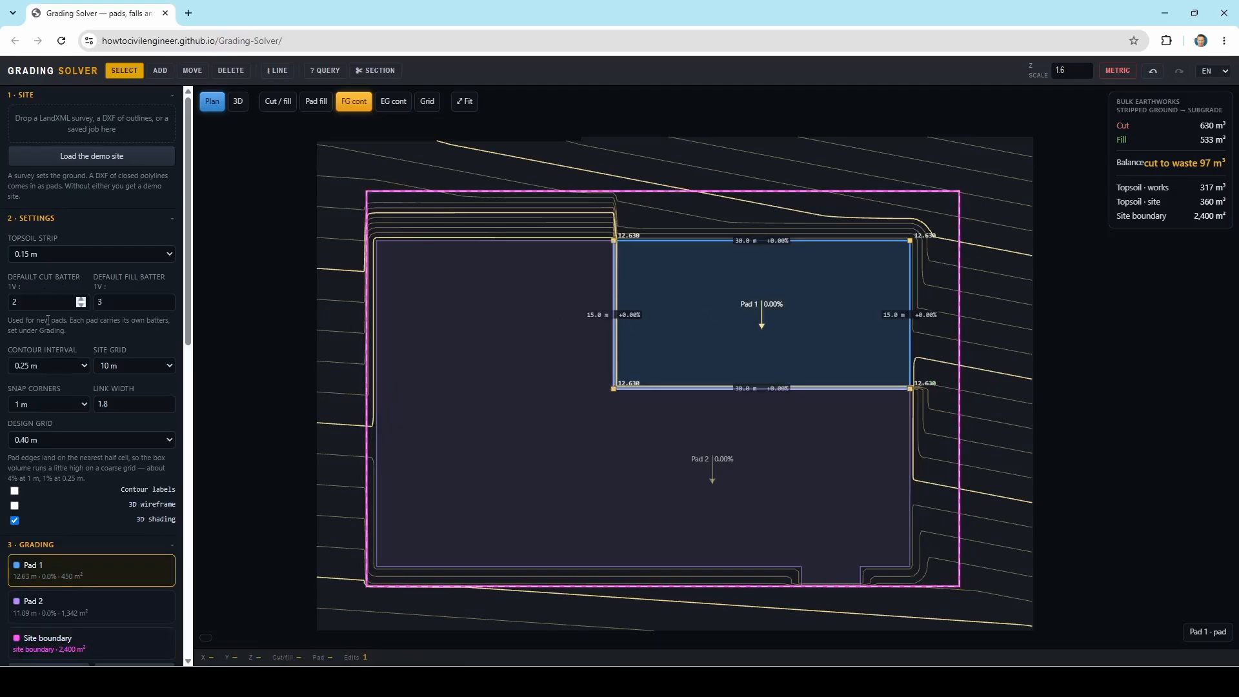
scroll(64, 356, "down", 5)
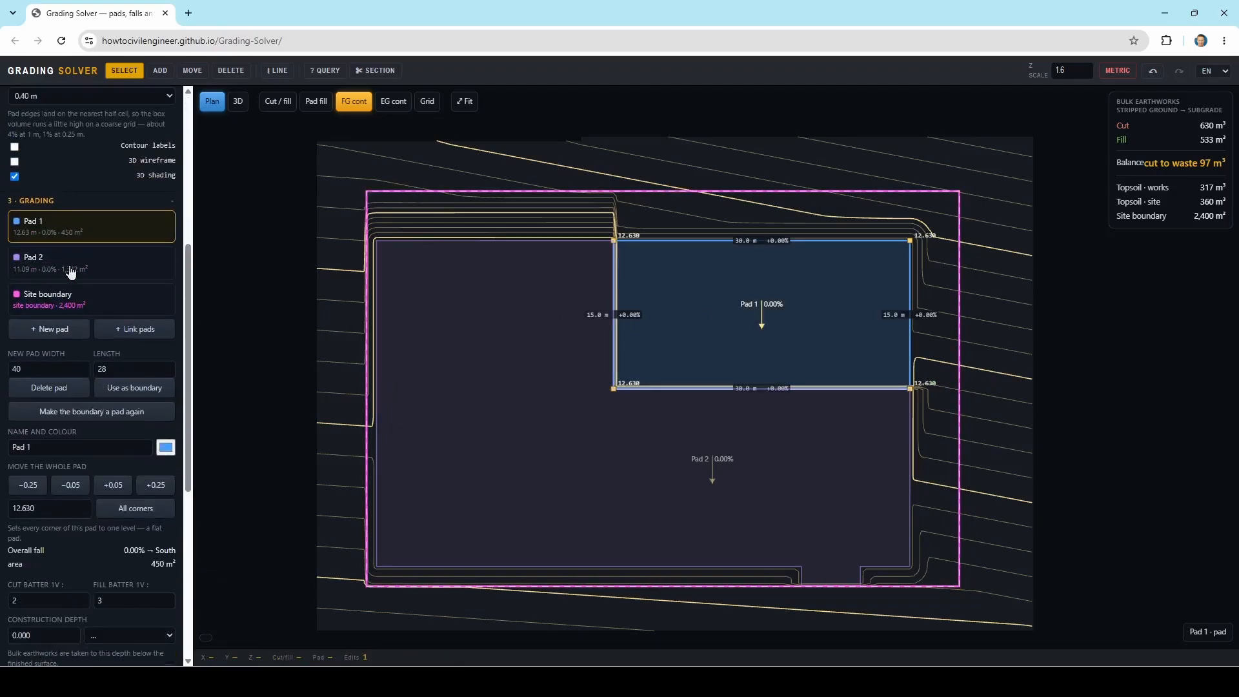
scroll(69, 277, "up", 1)
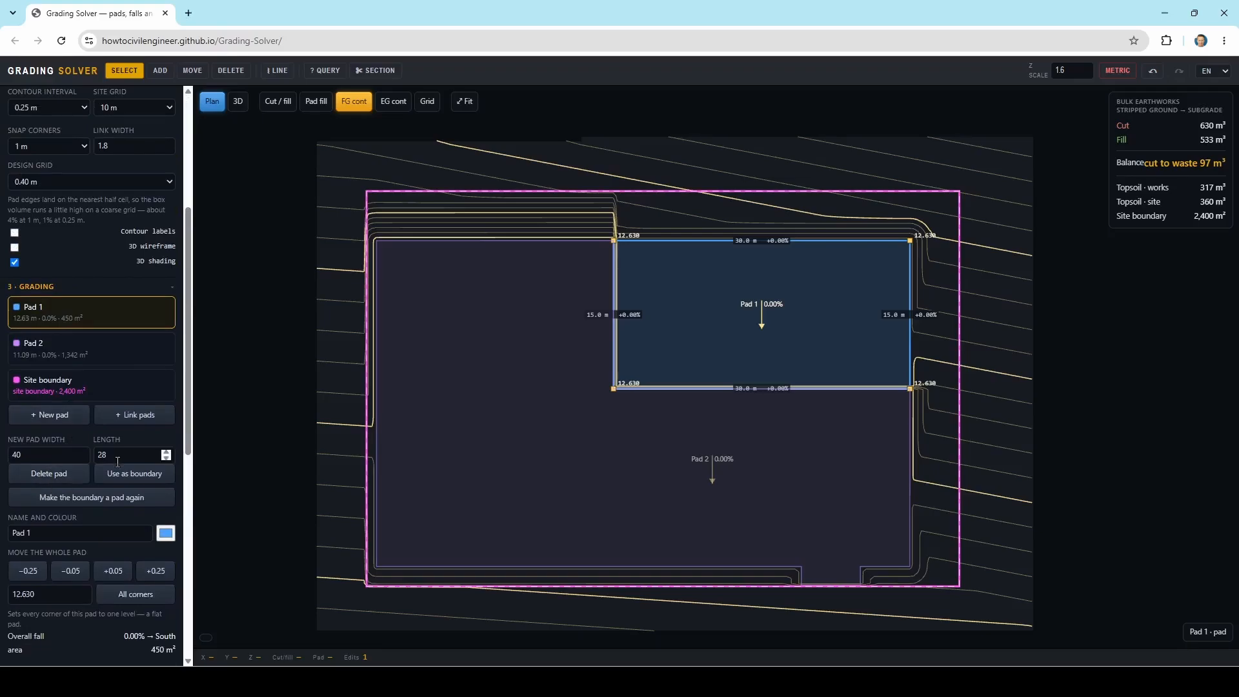
scroll(72, 435, "down", 1)
left_click_drag(32, 447, 3, 447)
key("Caps_Lock")
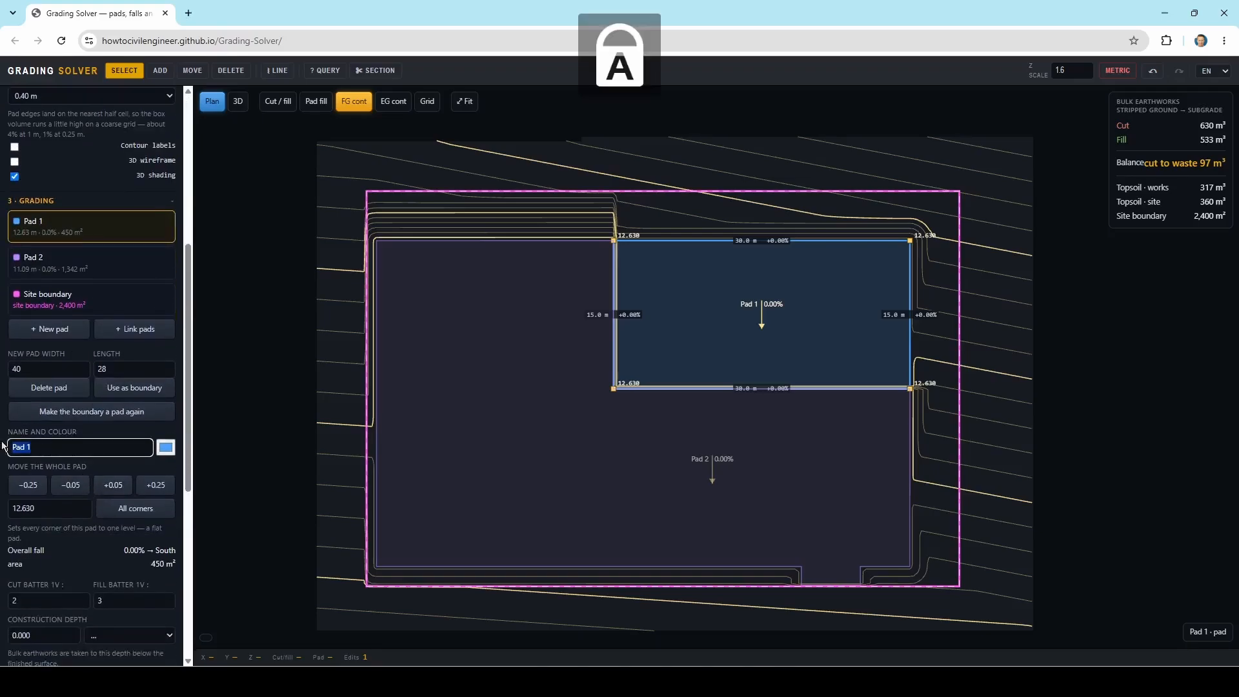
type("BLDH")
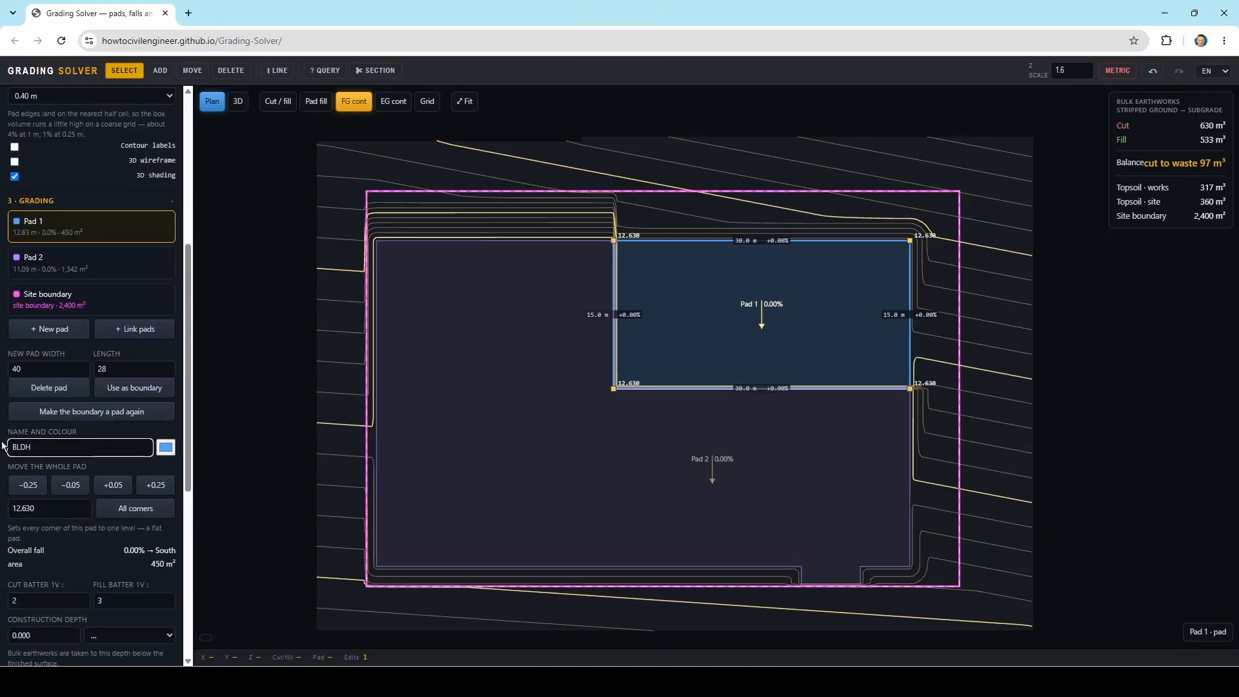
type("DG")
key("Return")
Rename Pad 2 as CAR PARK.
left_click(426, 444)
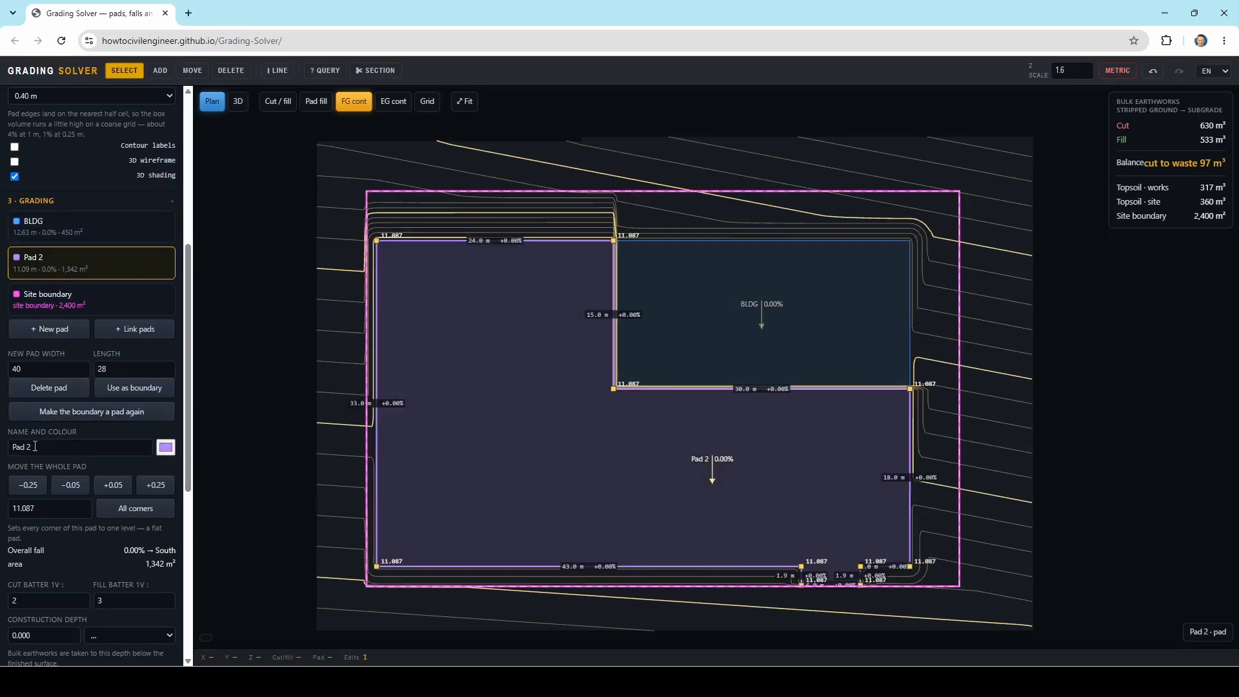
left_click_drag(46, 447, 1, 452)
type("CAR P")
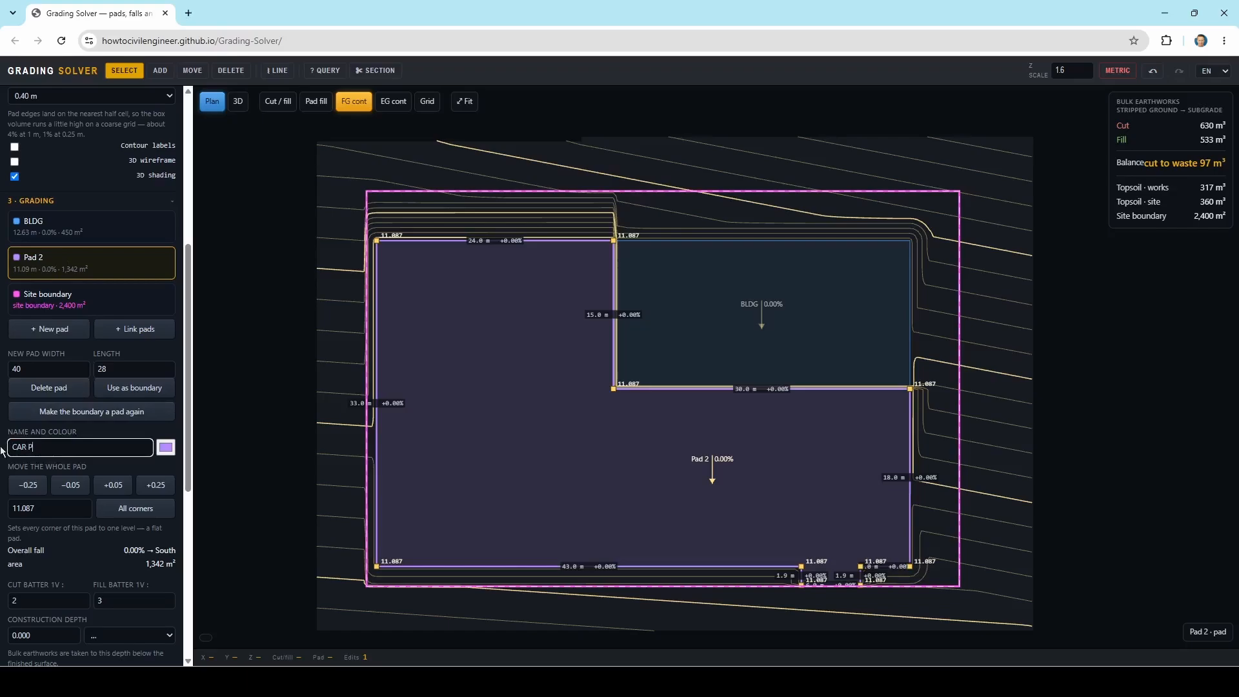
type("ARK")
key("Return")
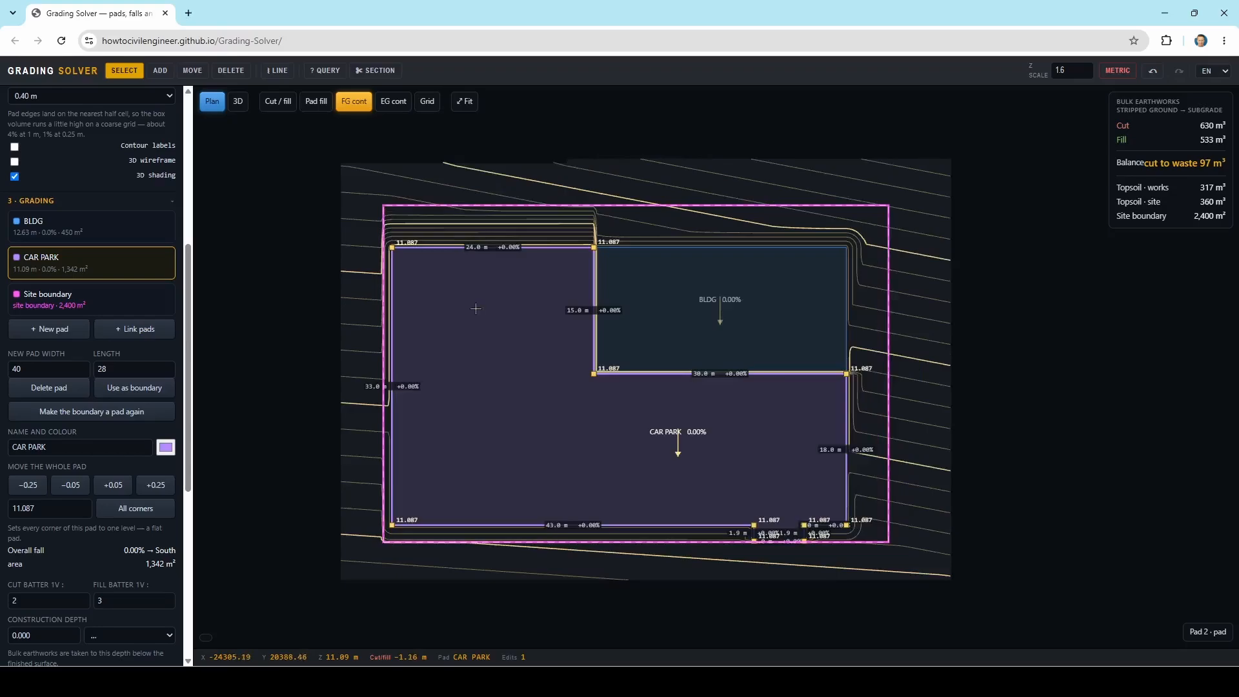
scroll(452, 306, "down", 2)
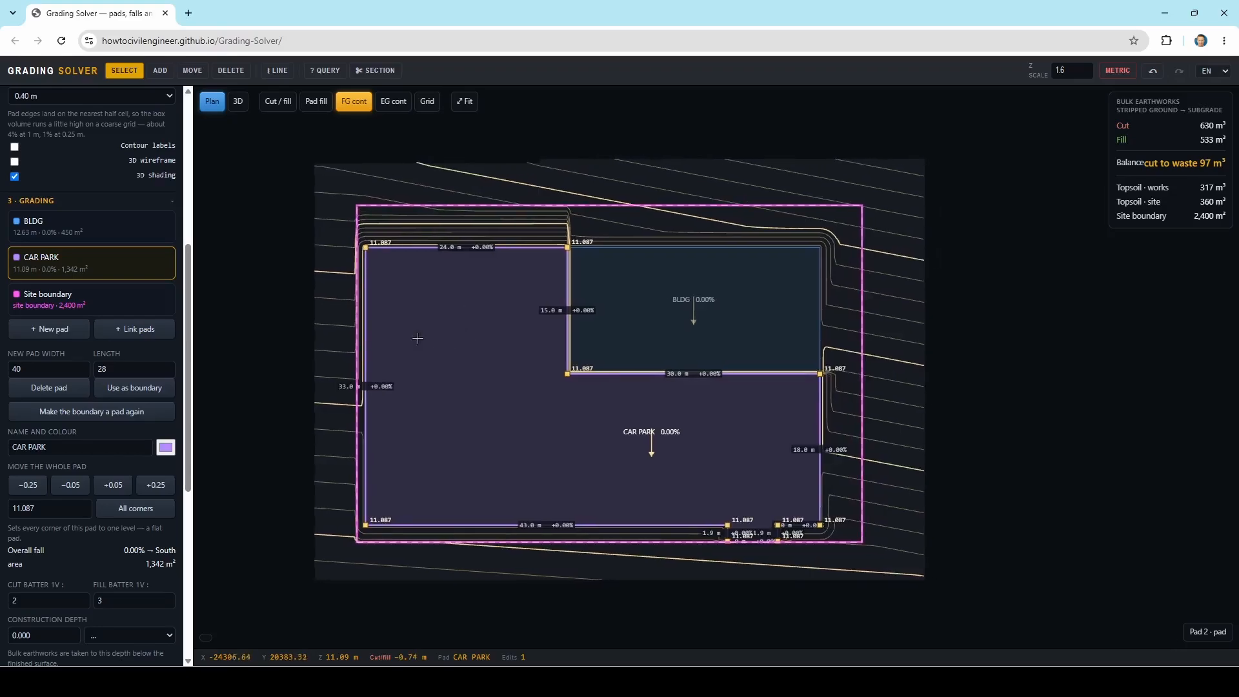
Cut a section running north to south across the site through both the BLDG and CAR PARK pads.
left_click(373, 71)
left_click(602, 143)
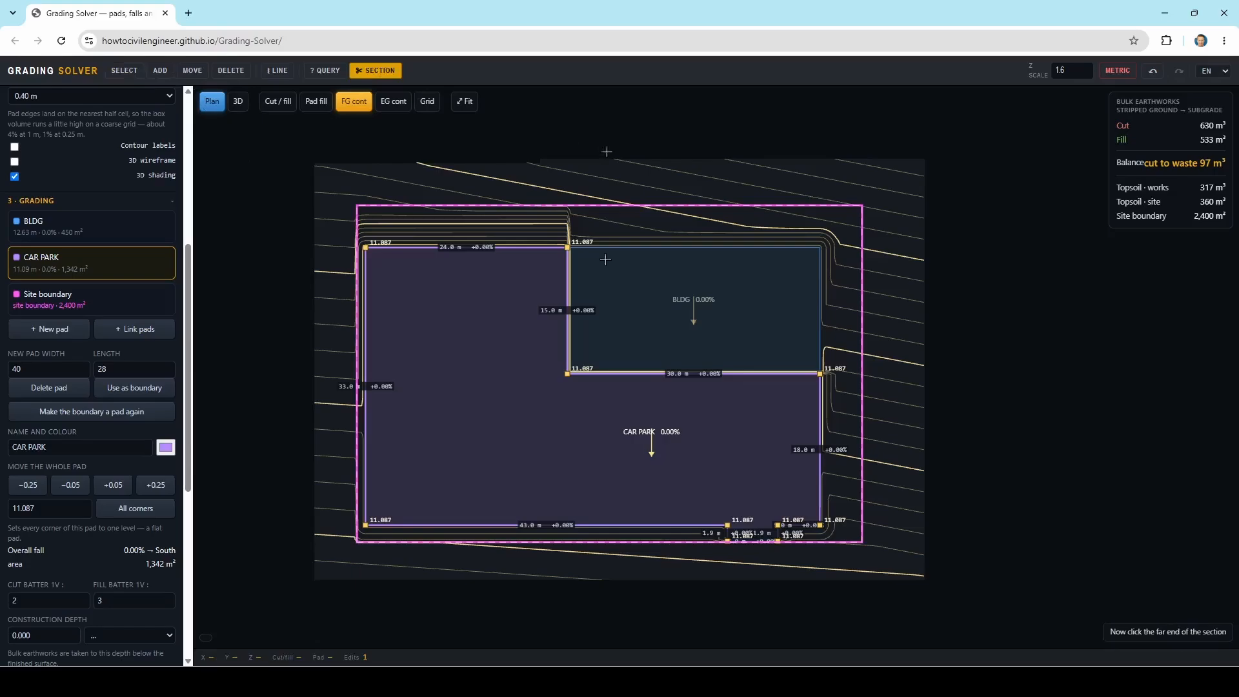
left_click(629, 588)
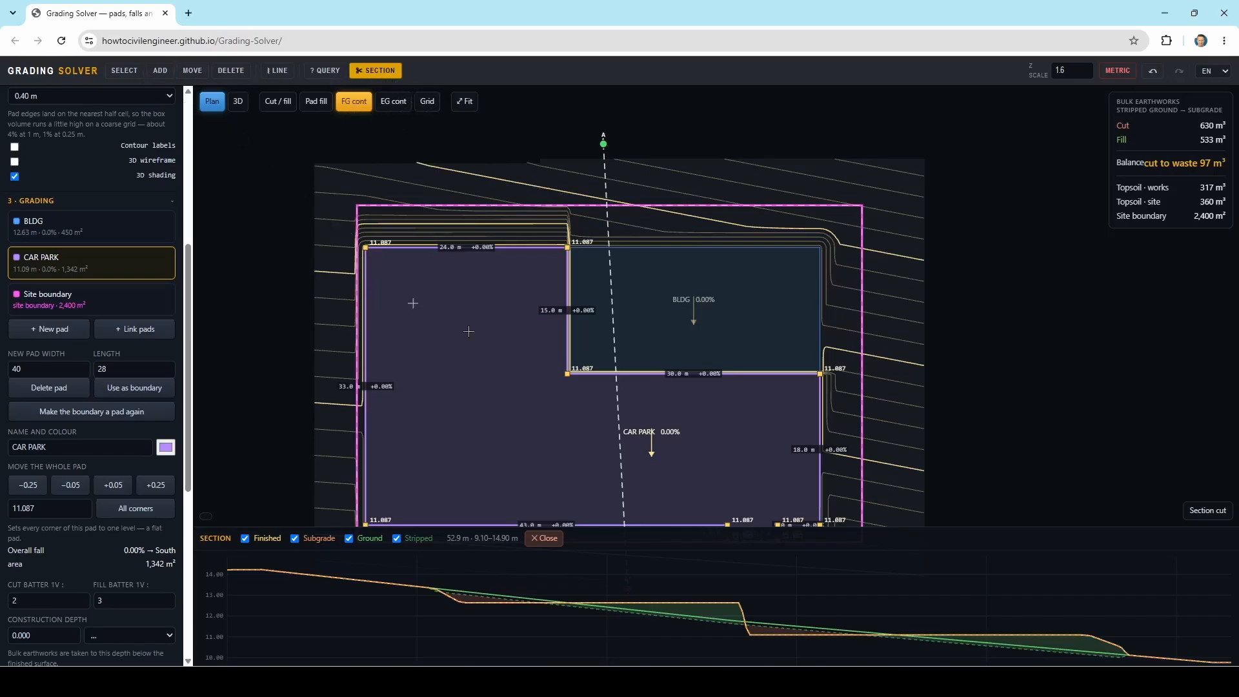
scroll(580, 389, "down", 1)
middle_click_drag(581, 394, 617, 310)
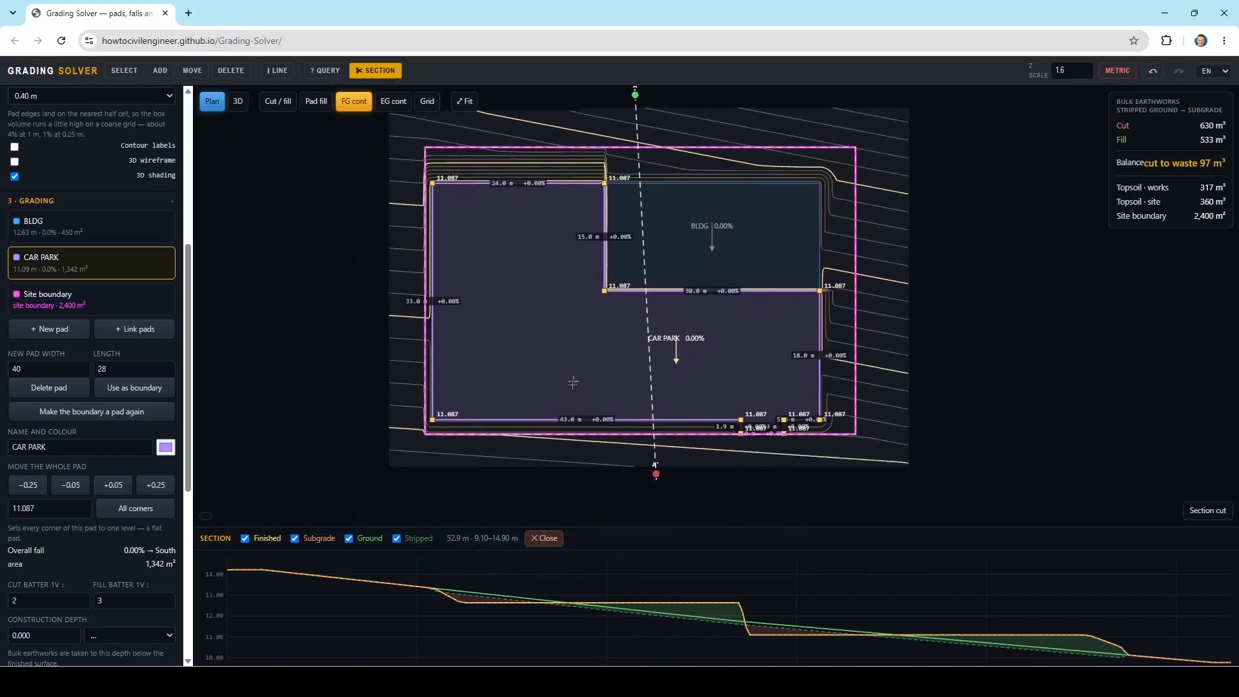
middle_click_drag(570, 383, 570, 399)
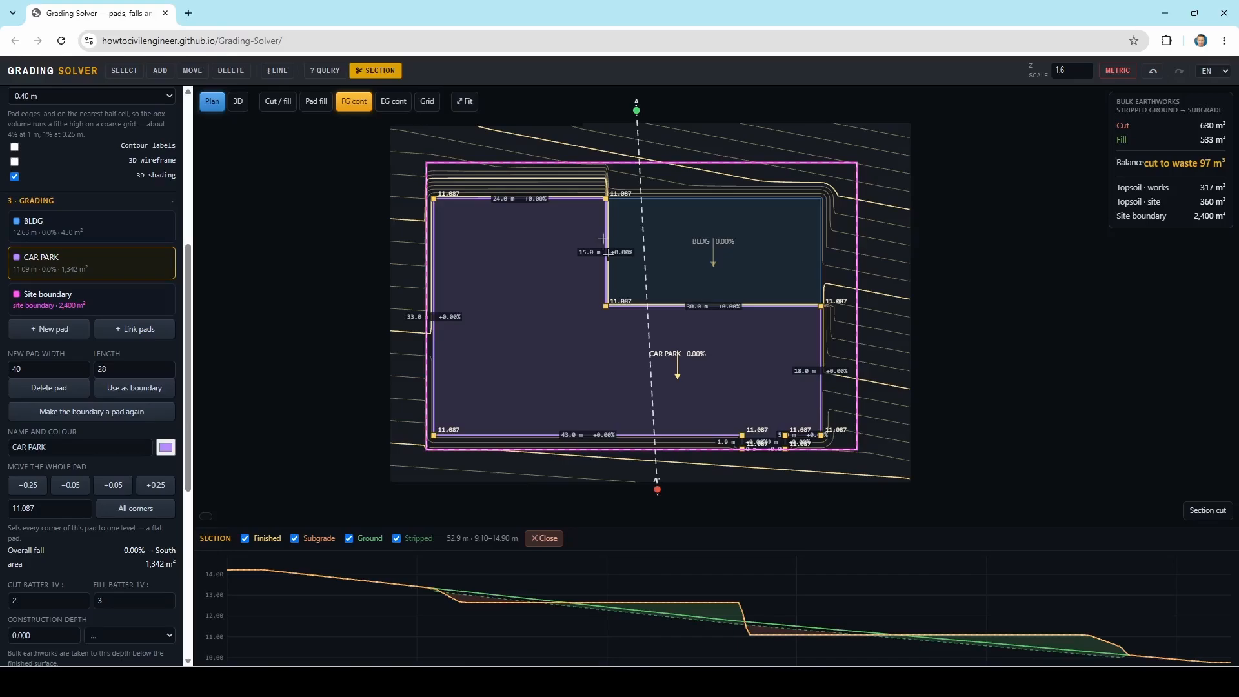
left_click(832, 175)
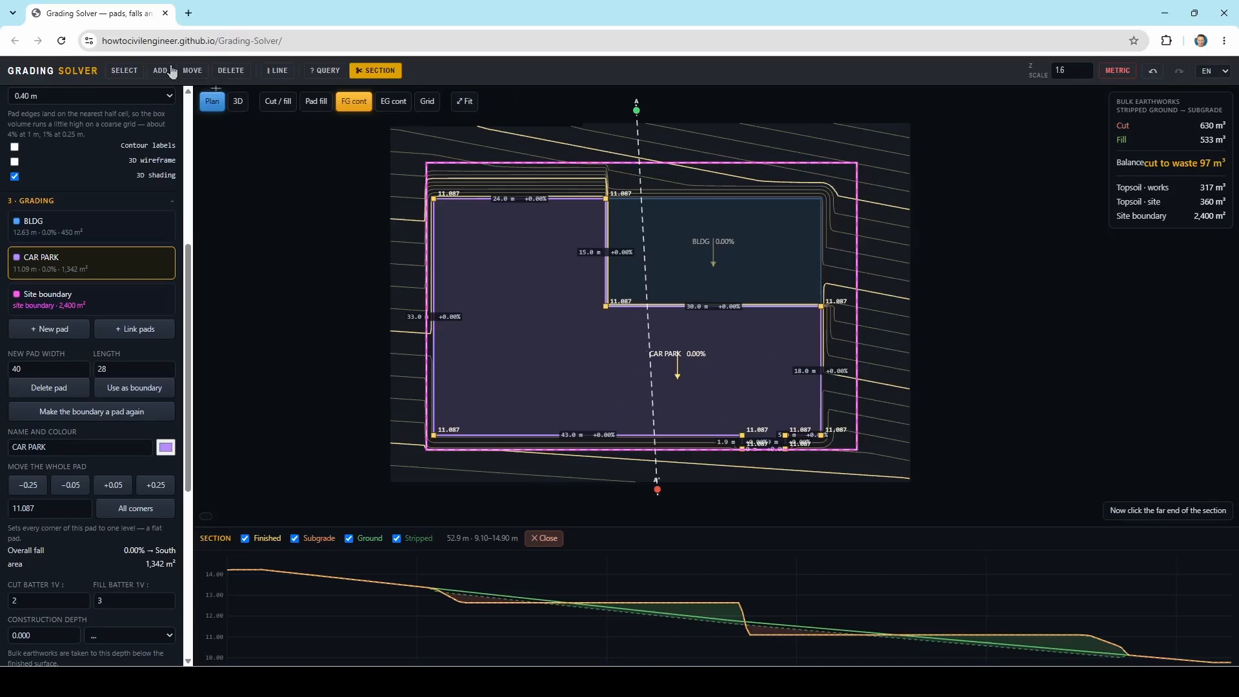
Convert the site boundary to a pad and back to the boundary, and drape it on the ground.
left_click(124, 70)
left_click(828, 175)
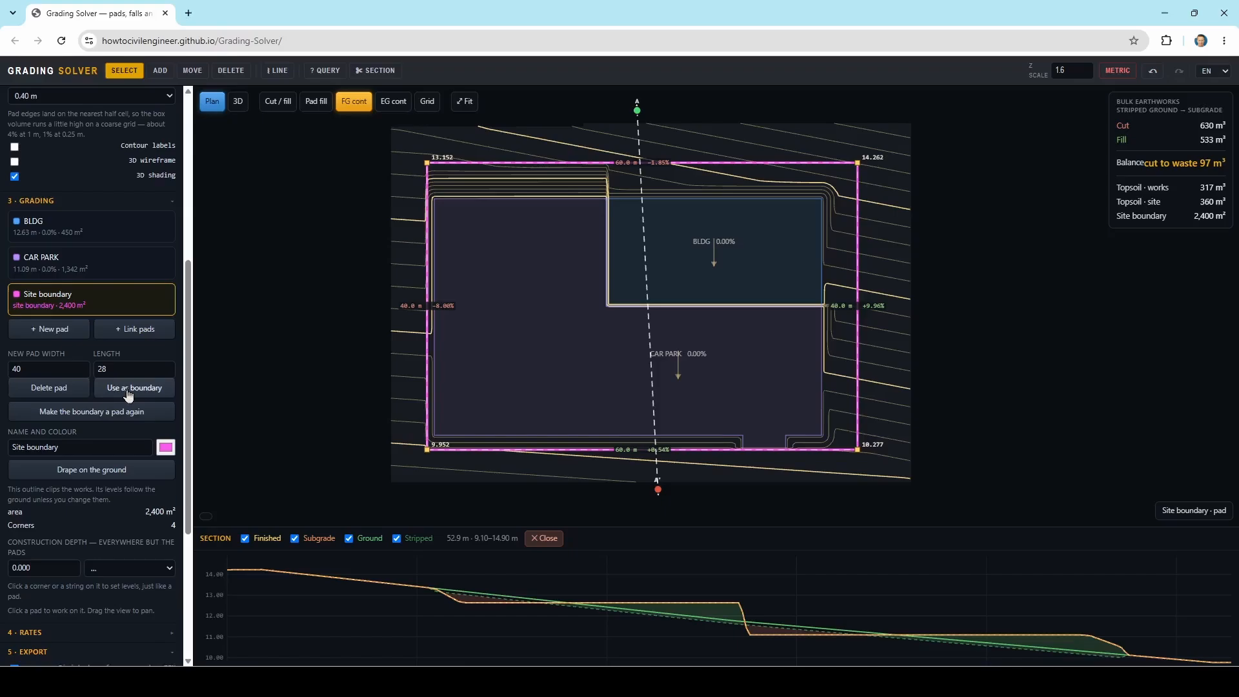
left_click(121, 413)
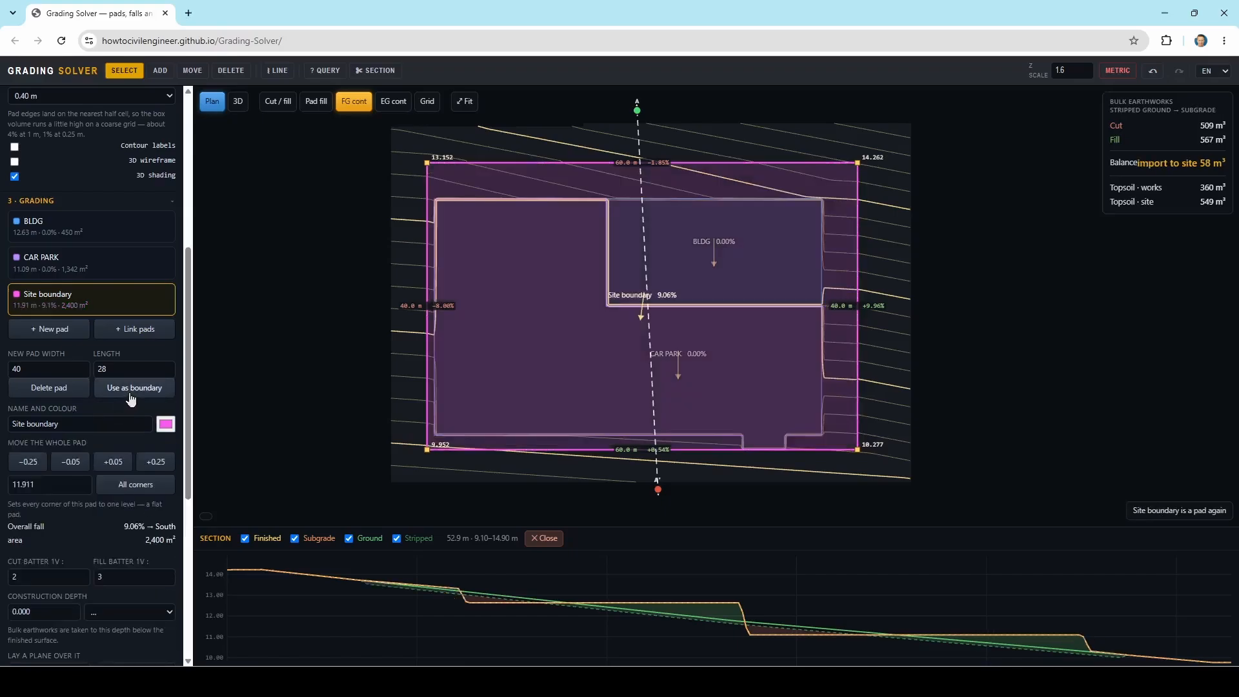
left_click(131, 388)
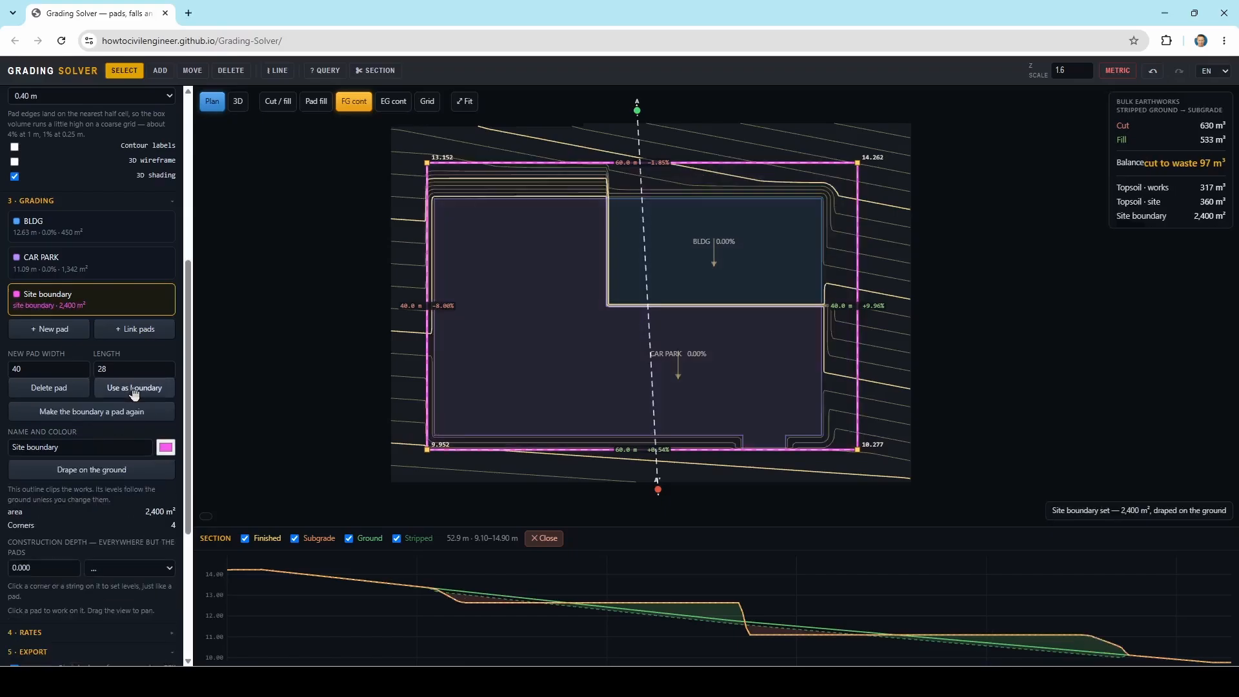
left_click(76, 476)
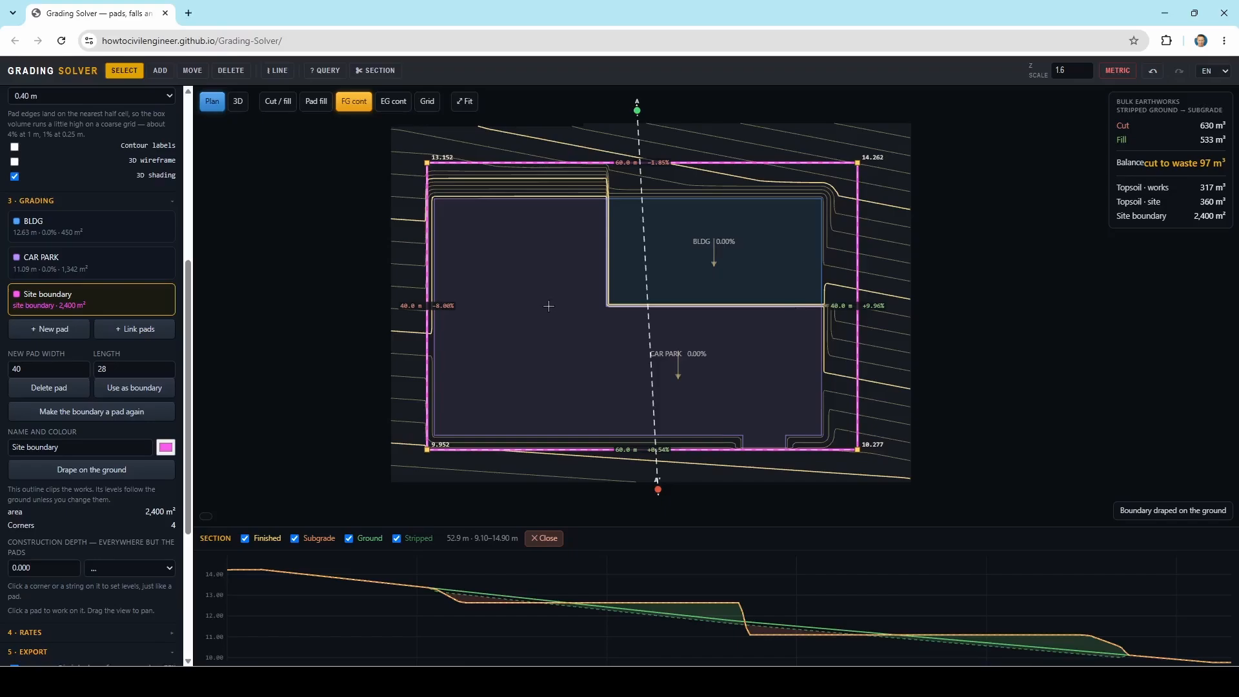
Drape the outer east corner of the CAR PARK pad's driveway to existing ground.
left_click_drag(365, 302, 365, 330)
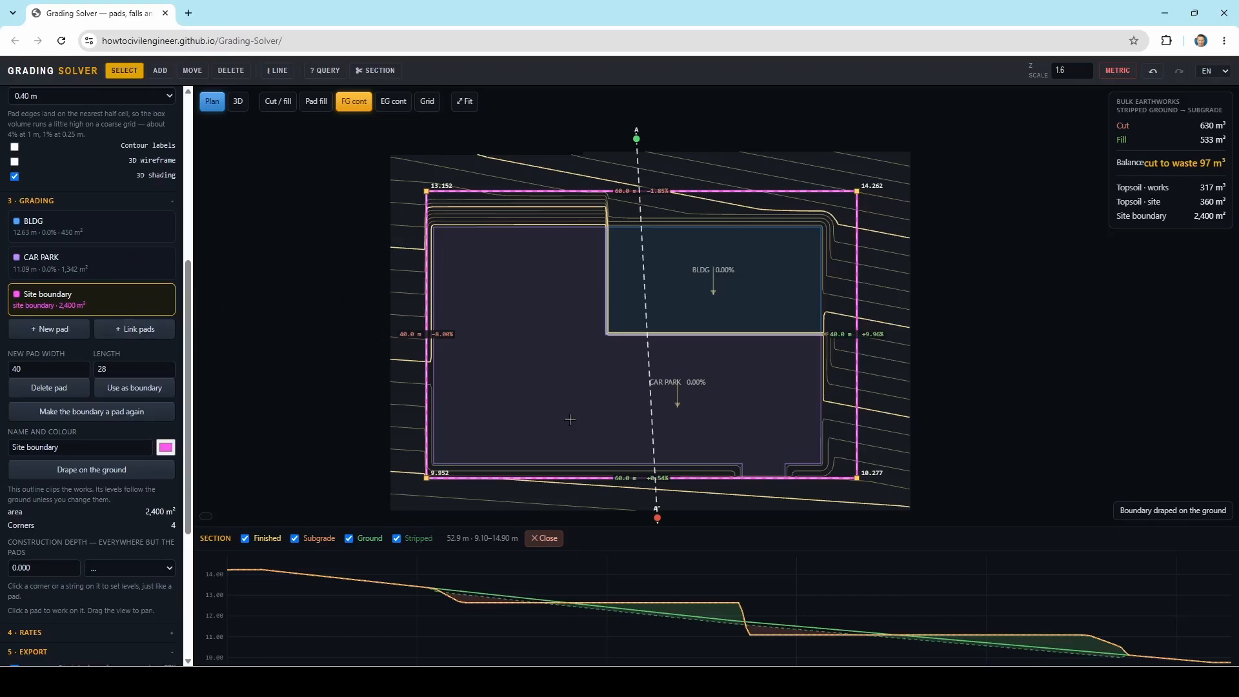
left_click(743, 419)
scroll(751, 477, "up", 10)
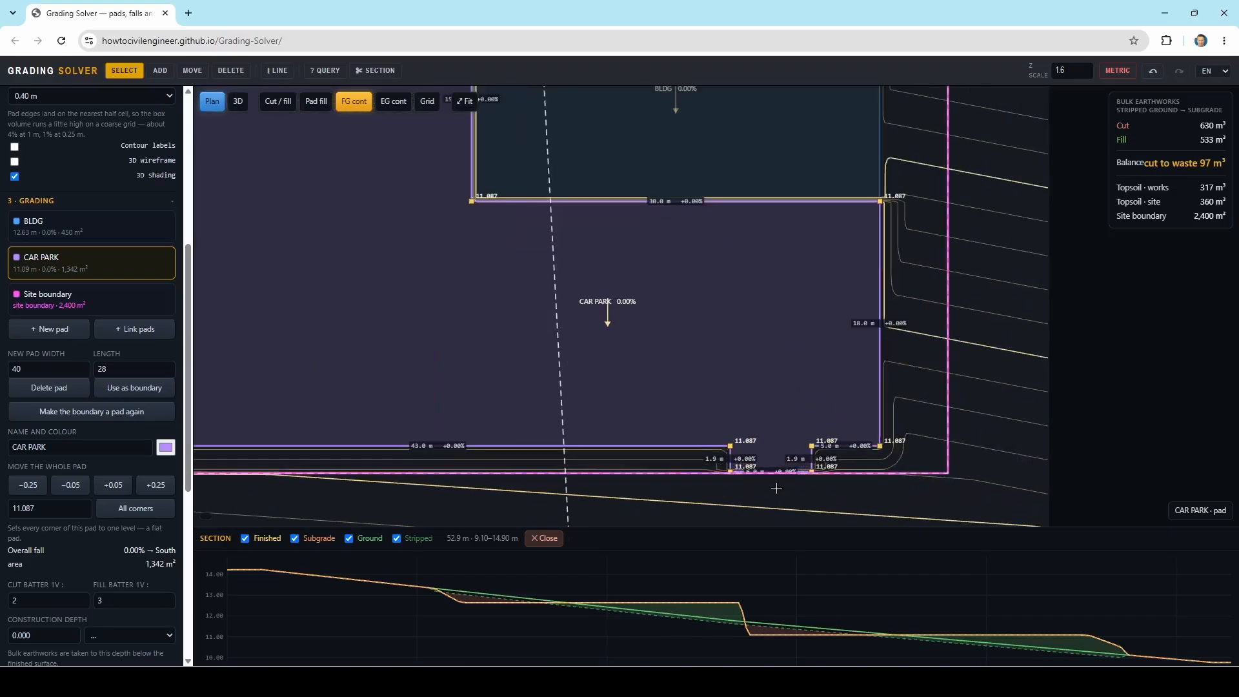
scroll(783, 471, "down", 1)
scroll(783, 471, "up", 2)
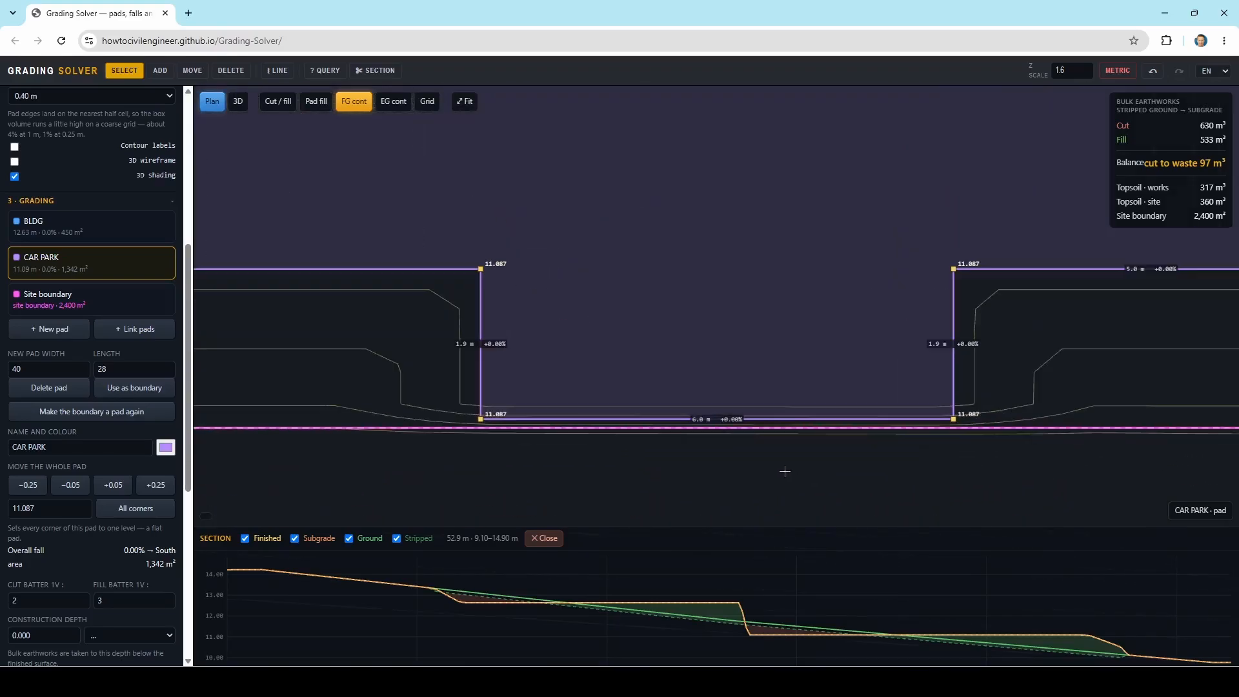
left_click_drag(783, 471, 645, 492)
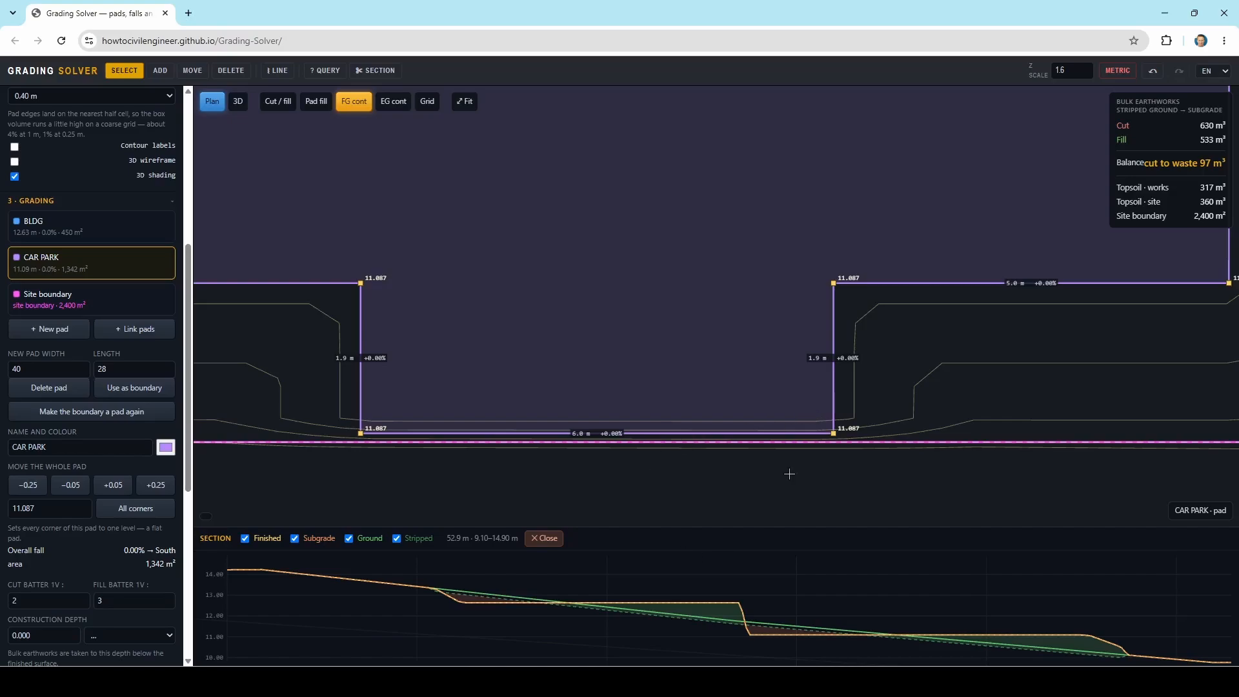
left_click(833, 432)
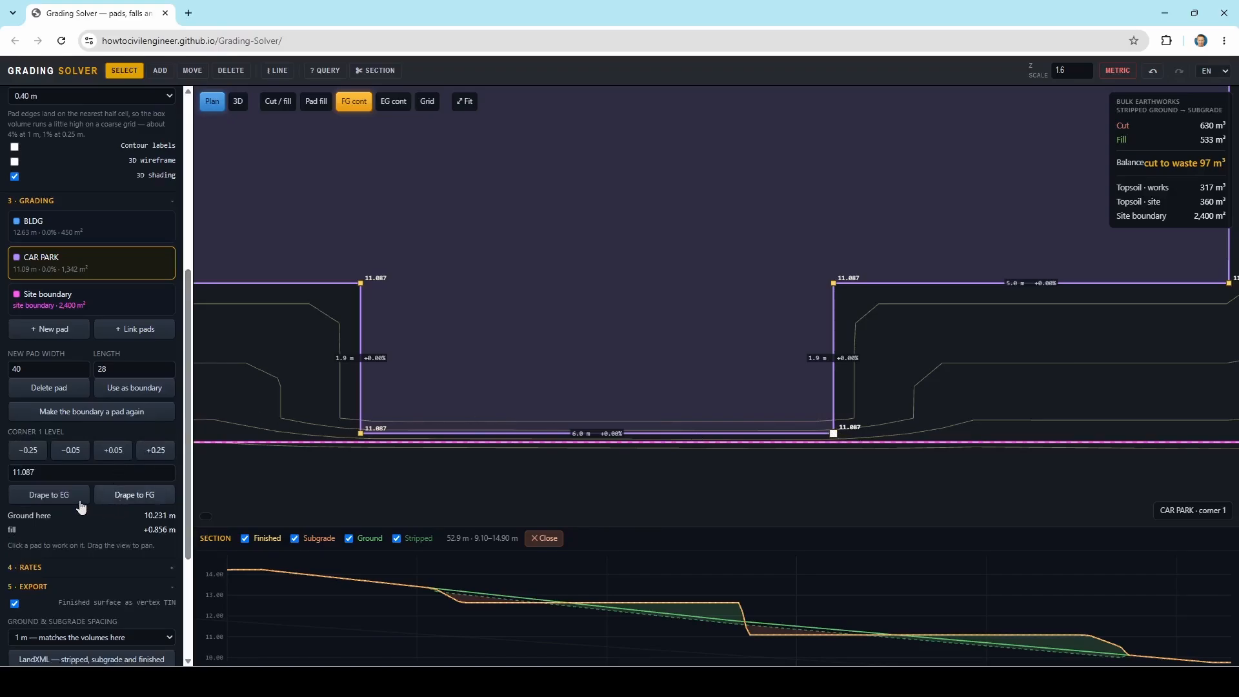
left_click(62, 495)
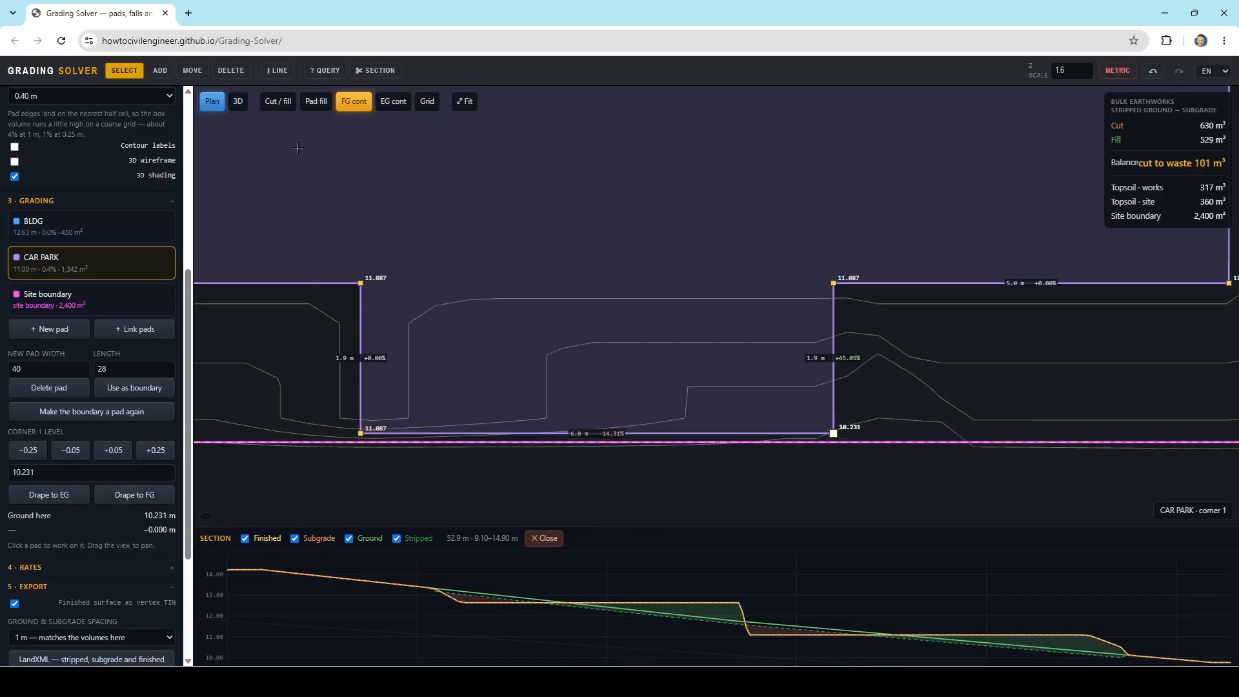
Show the cut/fill shading and drape the driveway's outer west corner to existing ground.
left_click(277, 101)
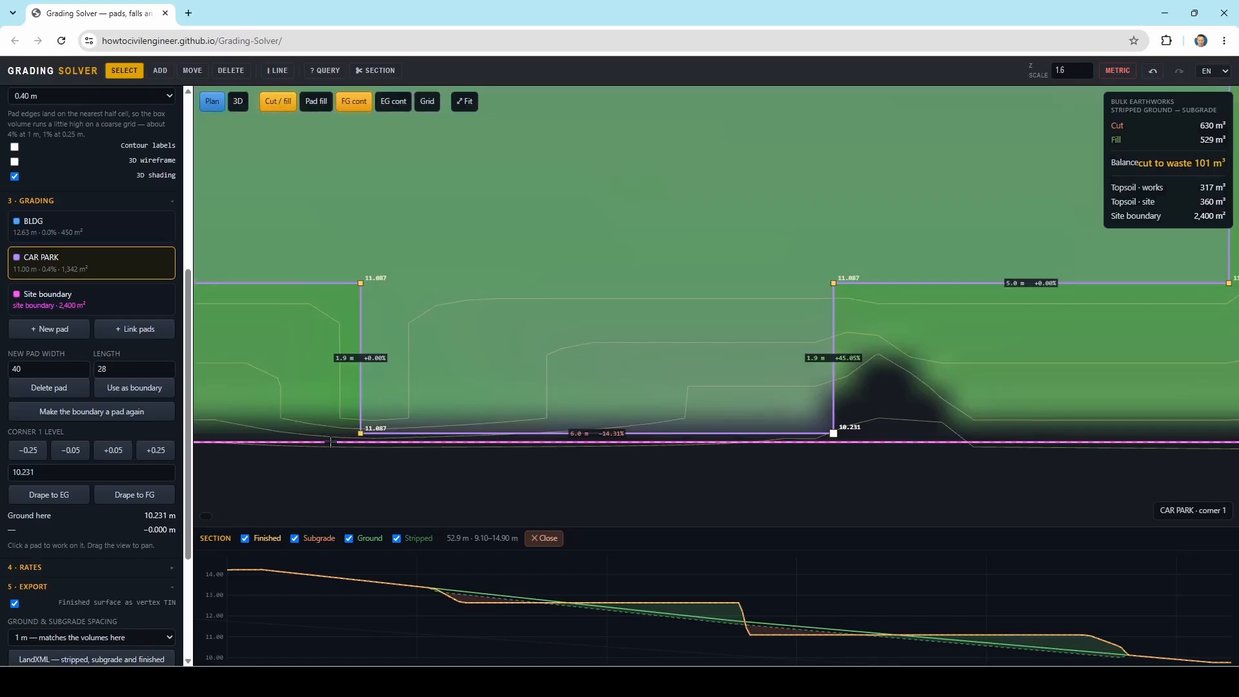
left_click(361, 433)
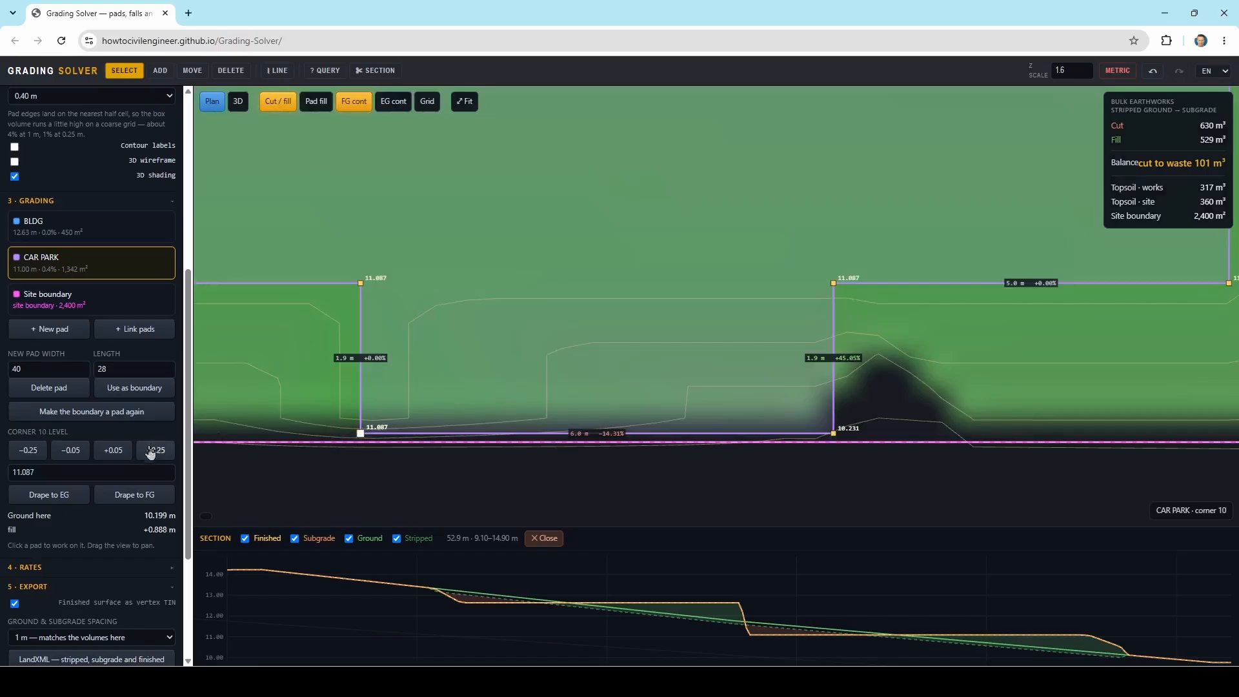
left_click(59, 498)
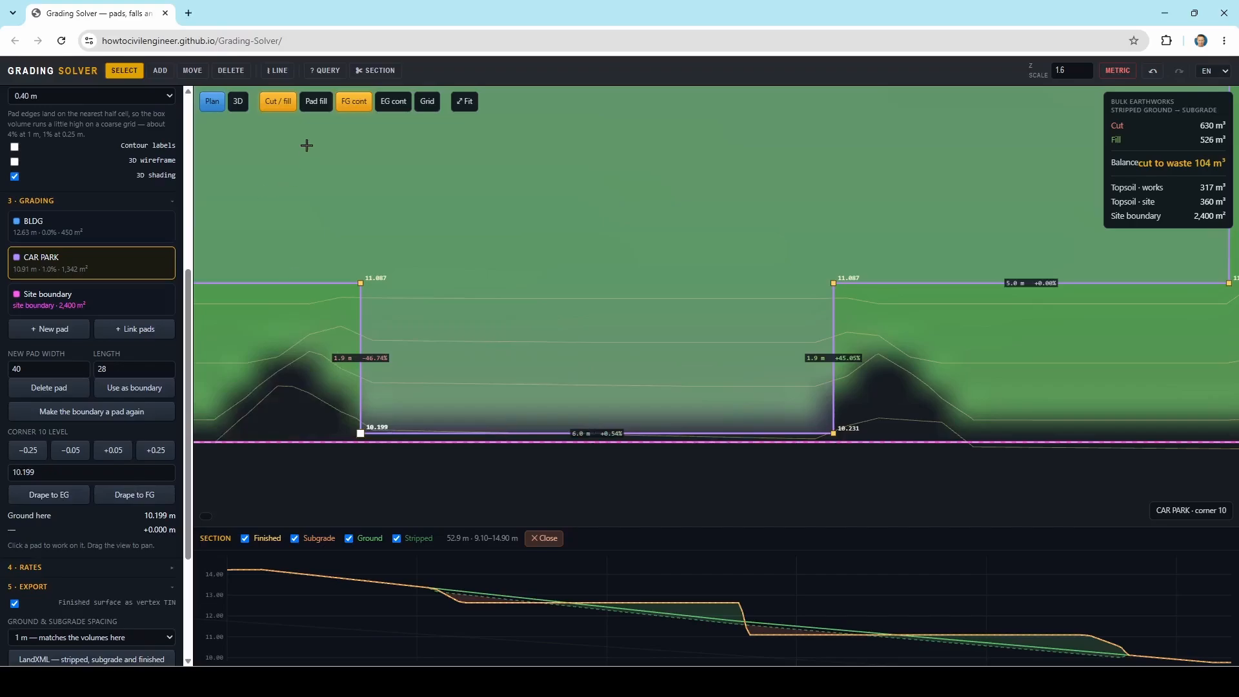
Set the default cut batter for new pads to 1V:3.
left_click(324, 70)
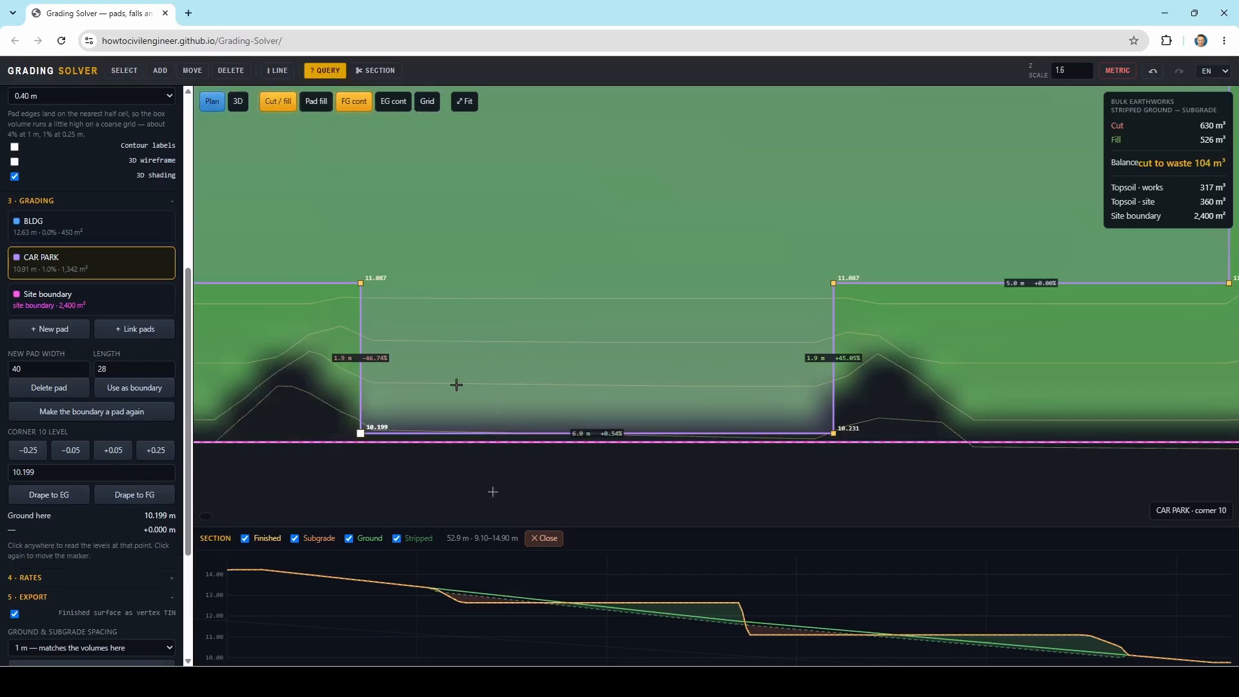
scroll(123, 323, "up", 5)
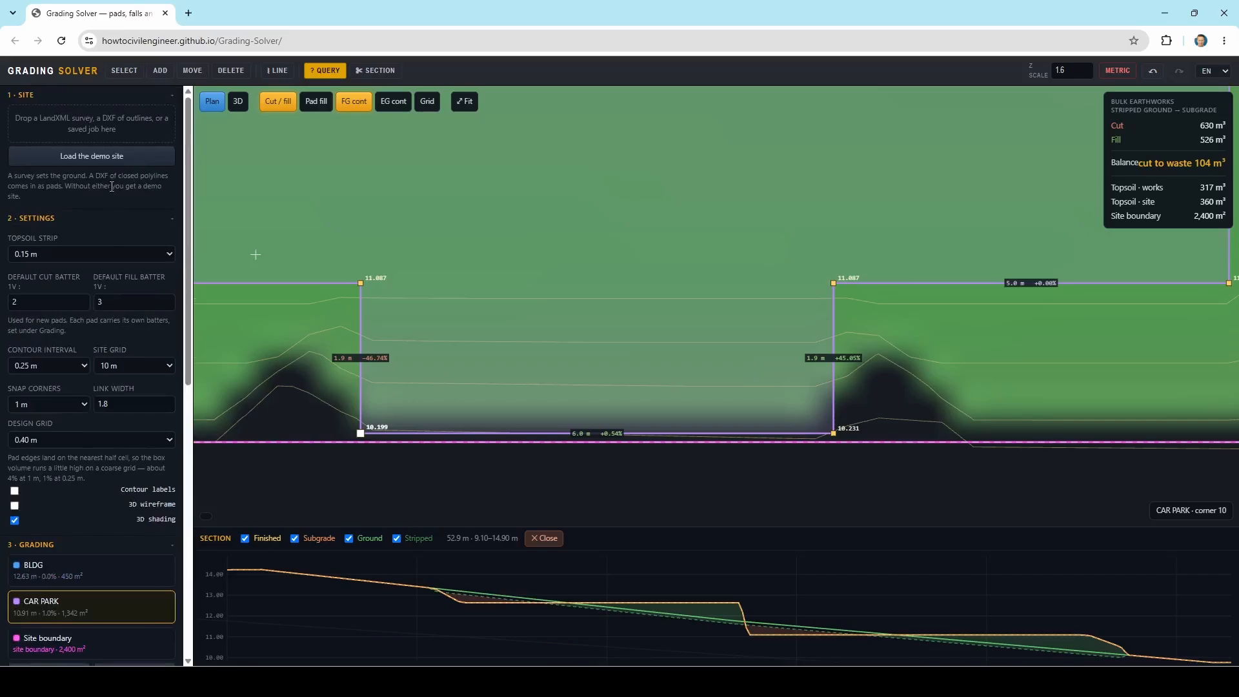
left_click(172, 96)
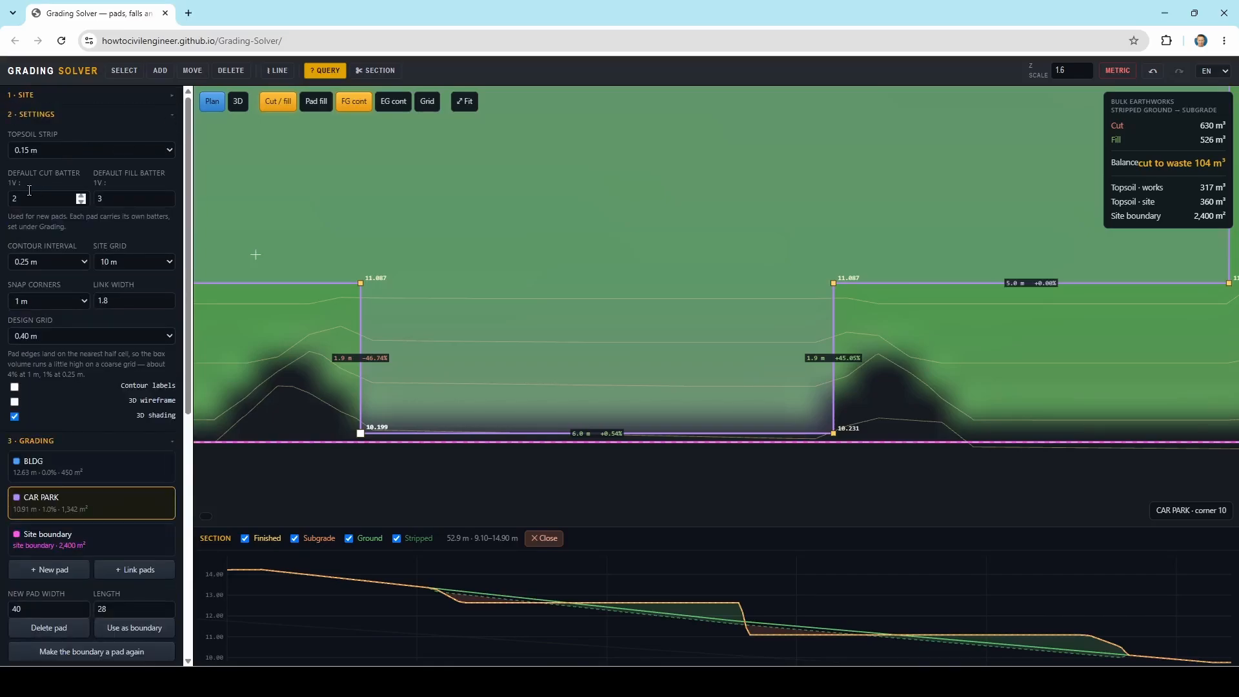
left_click_drag(29, 195, 2, 202)
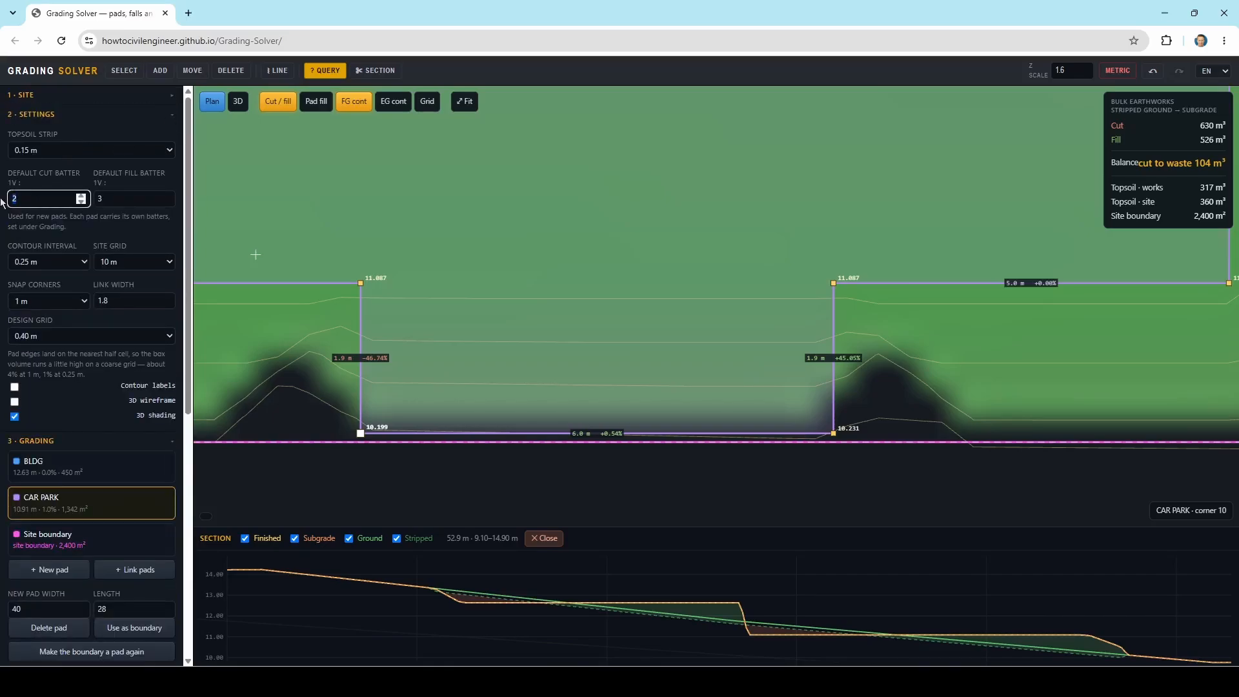
type("3")
left_click(40, 239)
Set corner snapping to no snap and the design grid to 0.20 m.
left_click(59, 300)
left_click(37, 319)
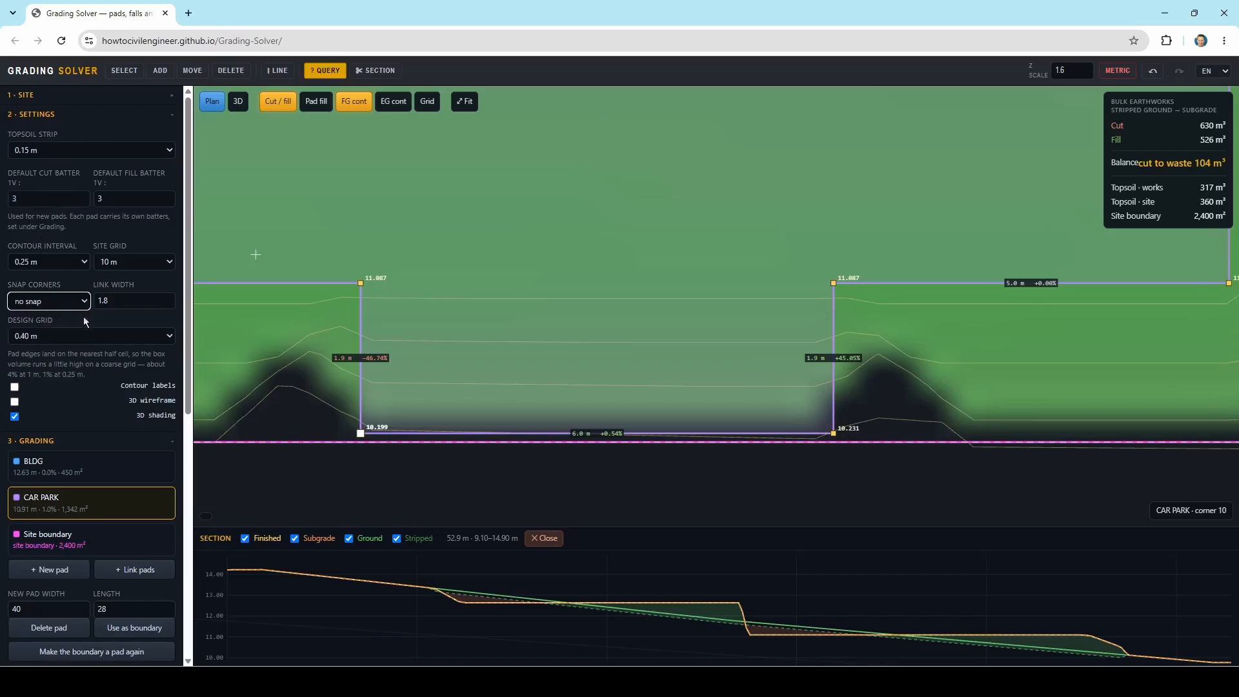
left_click(68, 336)
left_click(32, 354)
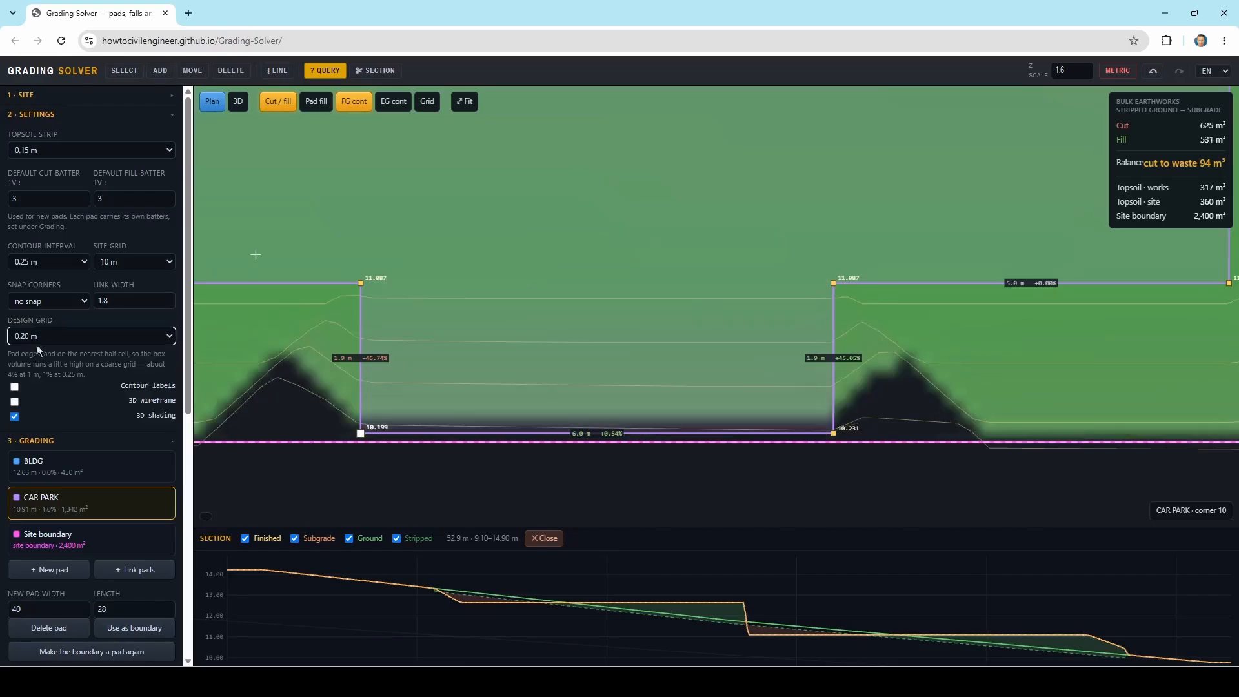
Turn on the contour labels to view them across the site, and turn them off again.
left_click(14, 386)
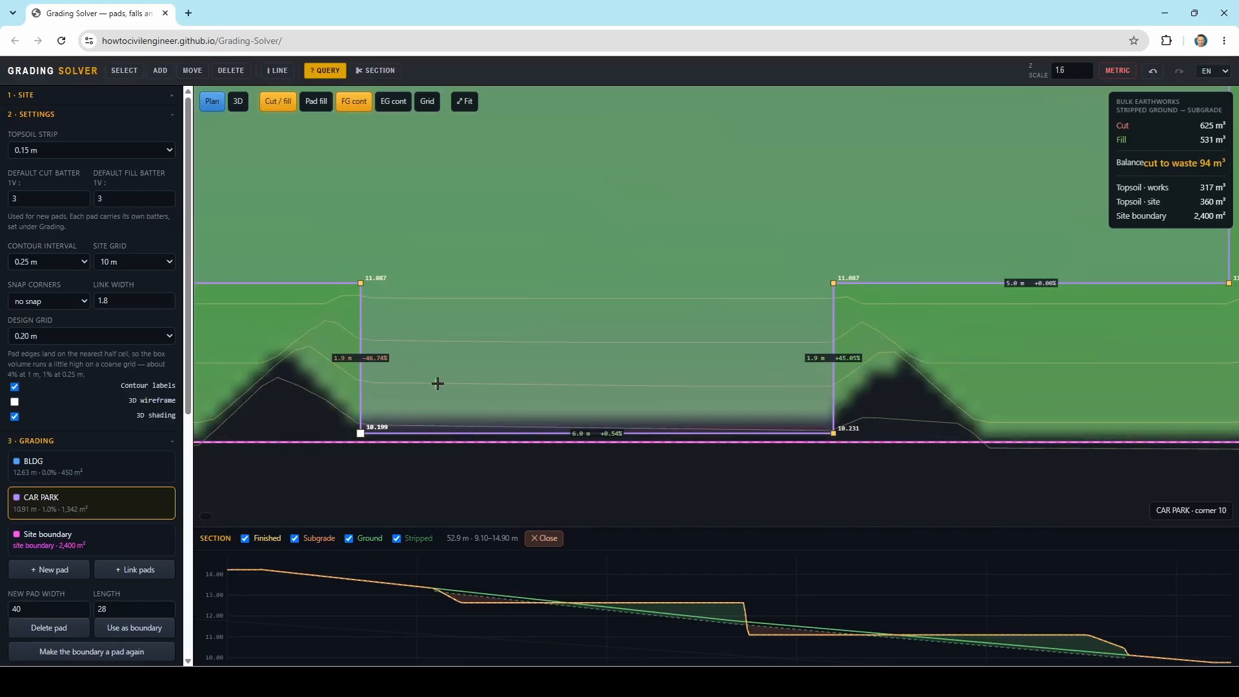
scroll(416, 369, "down", 5)
scroll(405, 371, "down", 5)
middle_click_drag(406, 371, 643, 448)
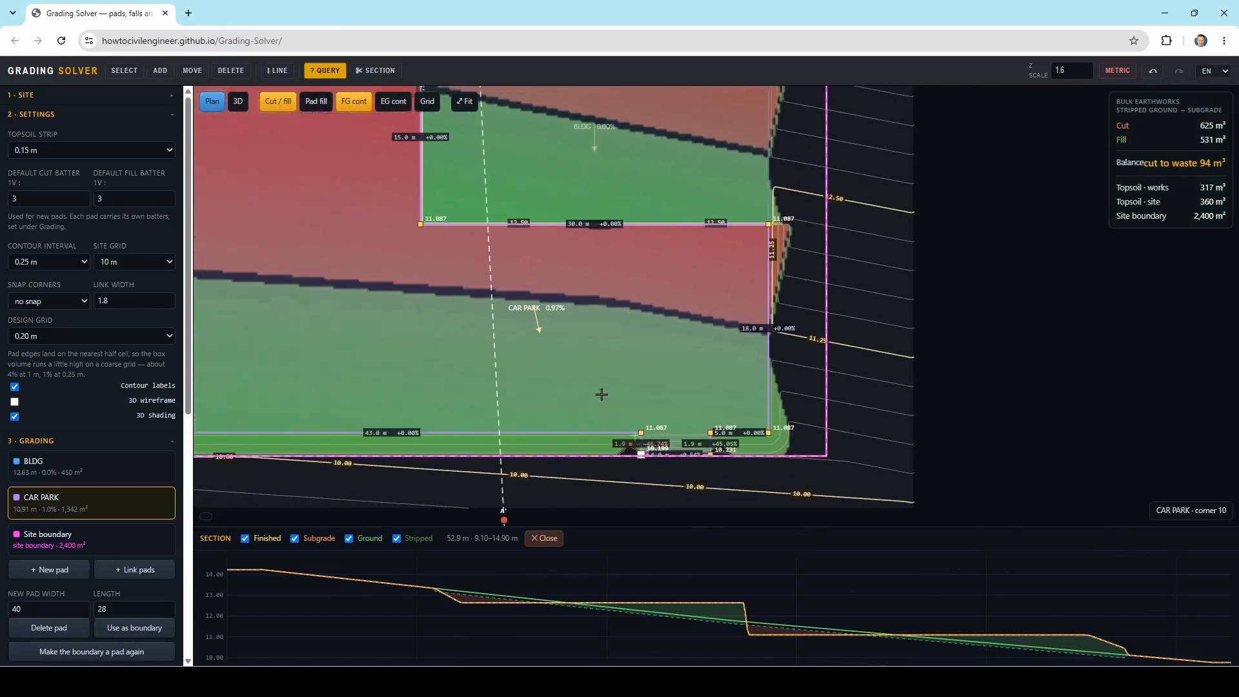
left_click(14, 386)
Query the ground and finished levels on and just outside the site boundary near the driveway's outer west corner.
scroll(659, 455, "up", 5)
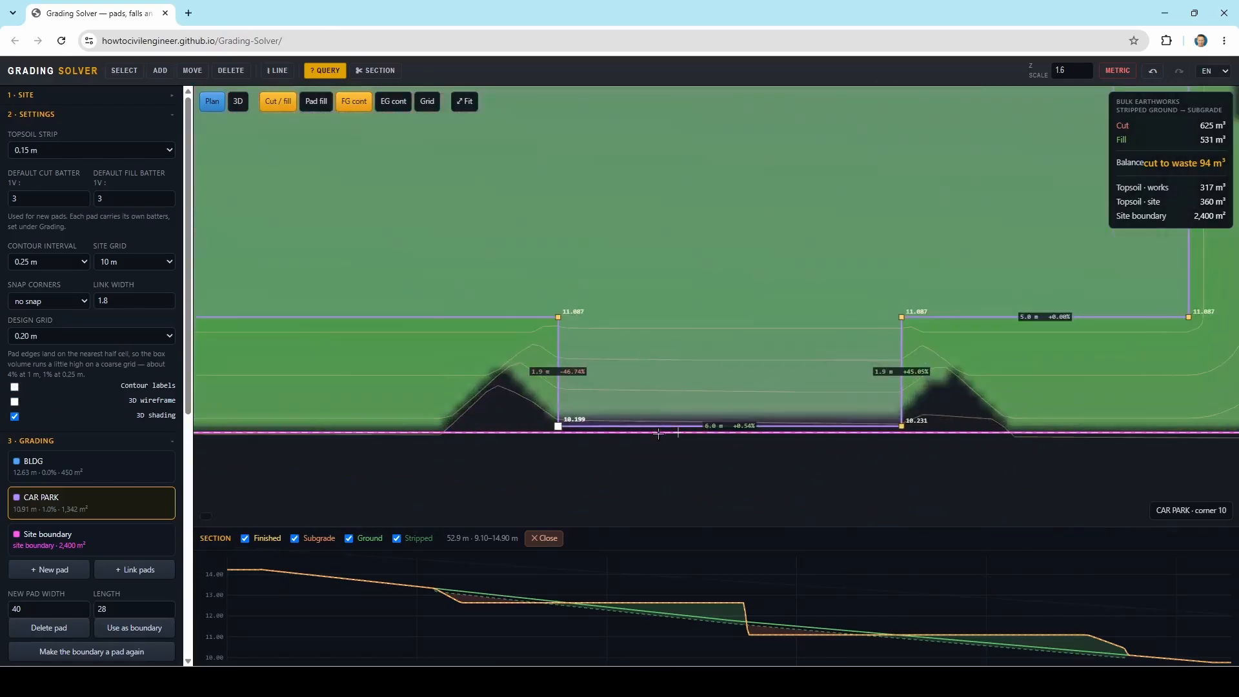
scroll(658, 433, "up", 3)
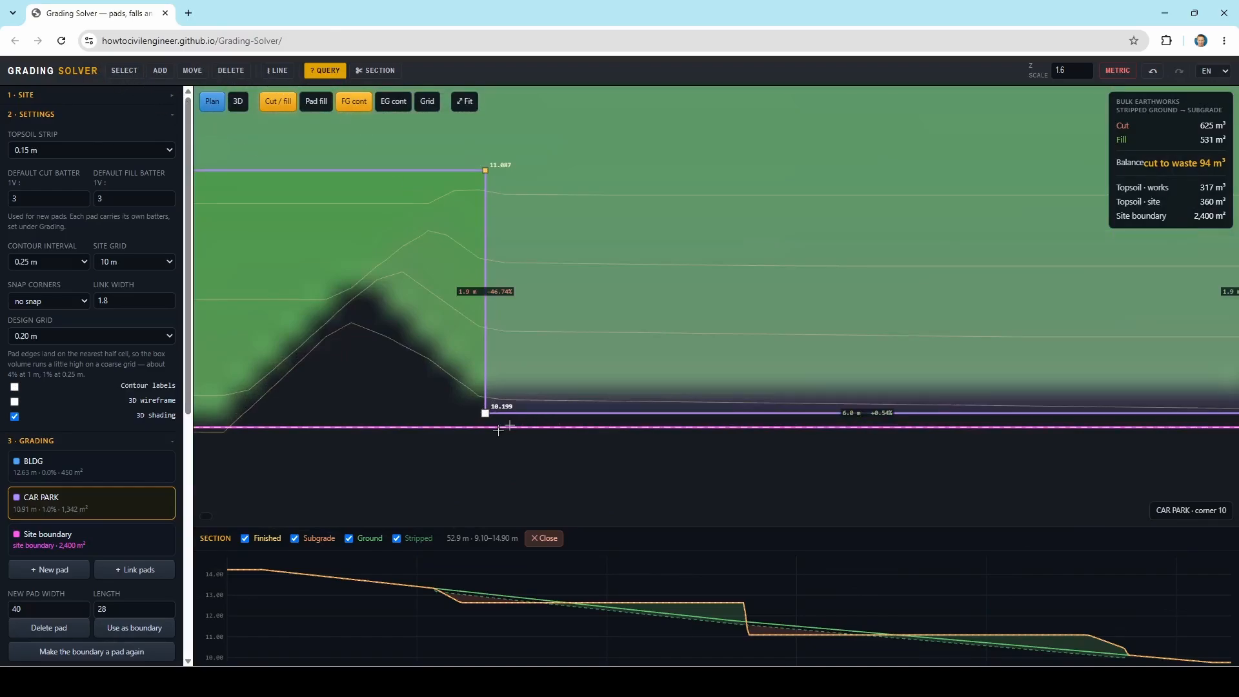
scroll(498, 430, "up", 2)
left_click(478, 424)
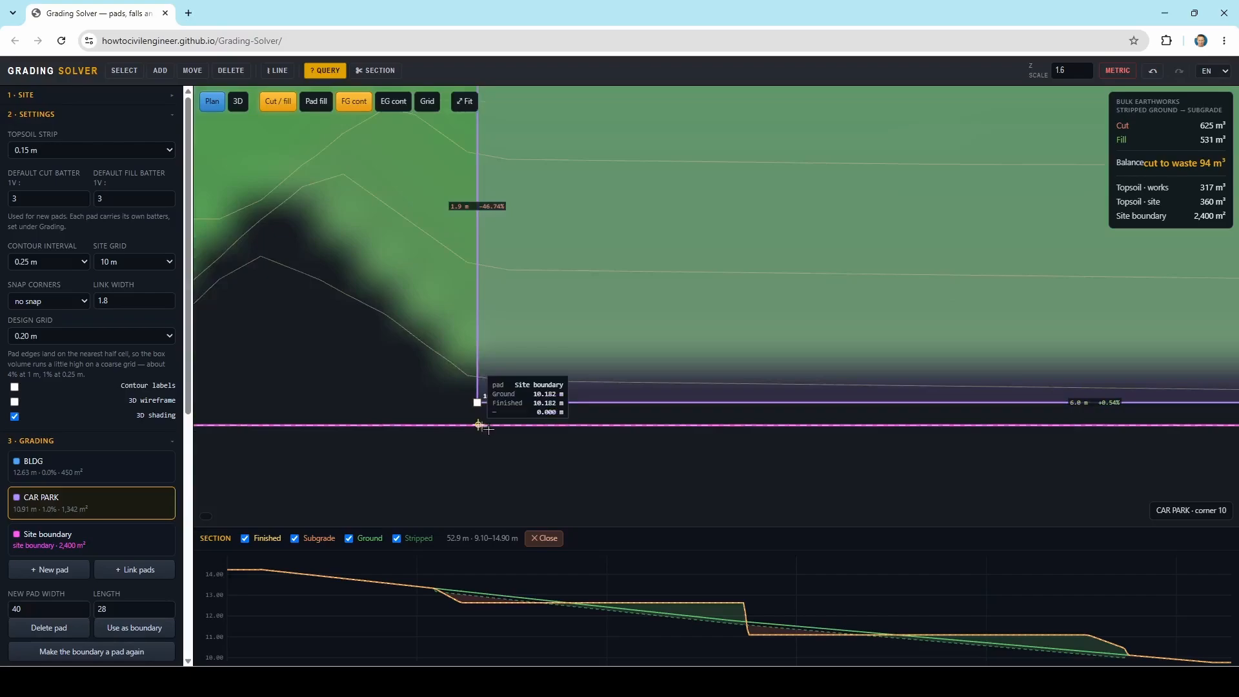
left_click(541, 437)
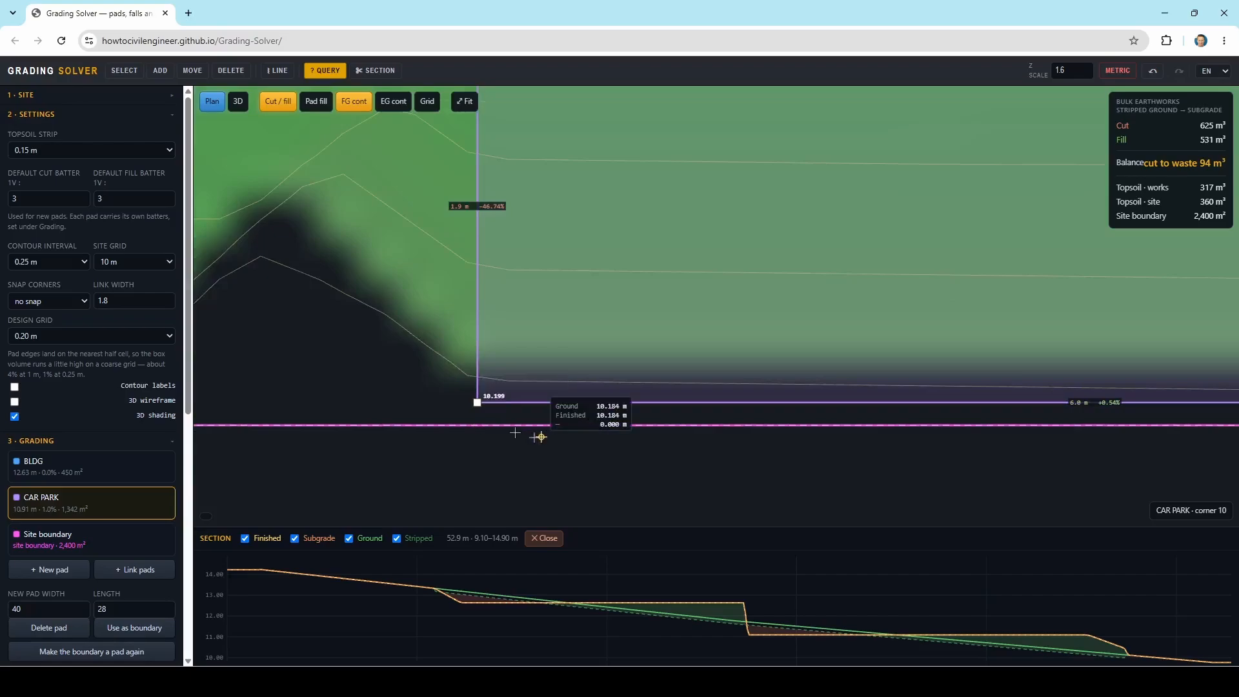
scroll(469, 423, "down", 2)
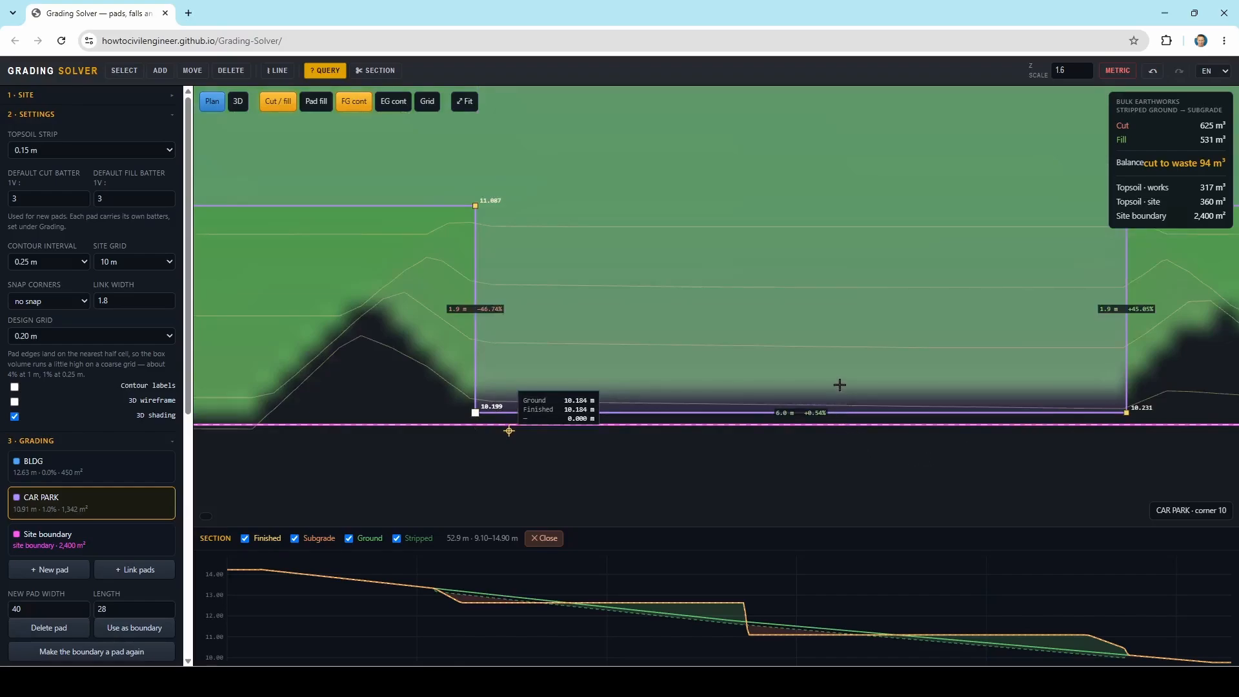
scroll(527, 337, "down", 1)
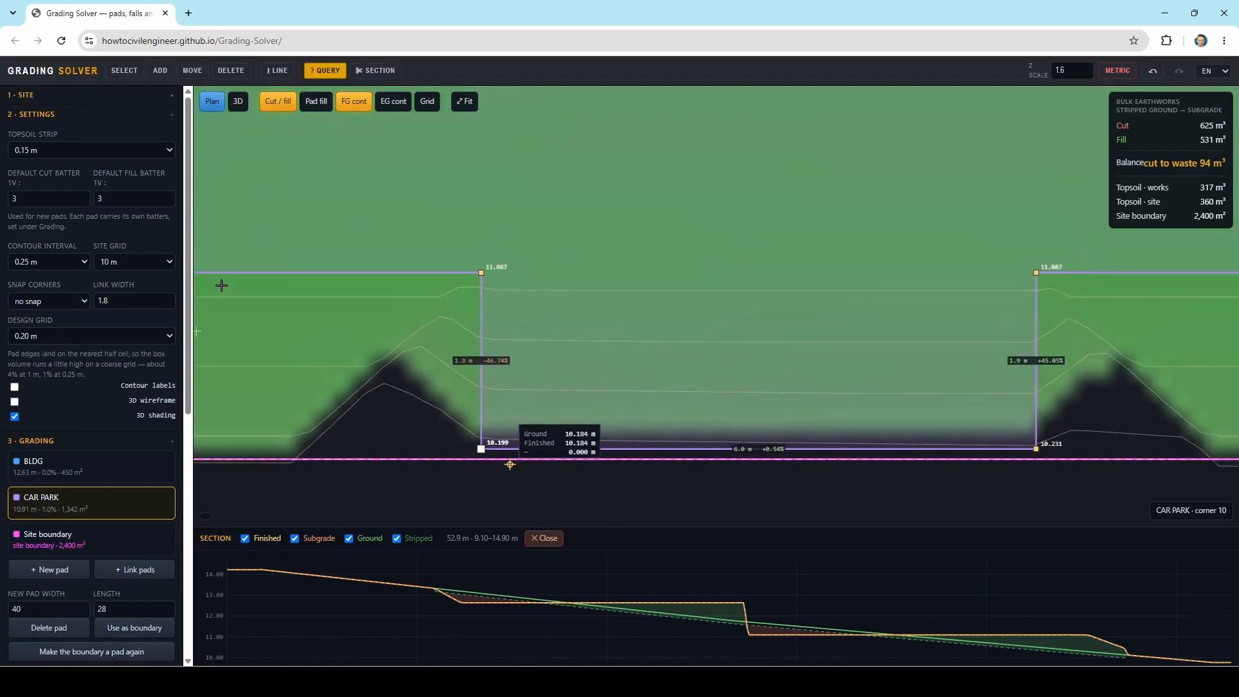
Set the grade of the driveway's west side edge to 10%, running up from the boundary end.
left_click(135, 74)
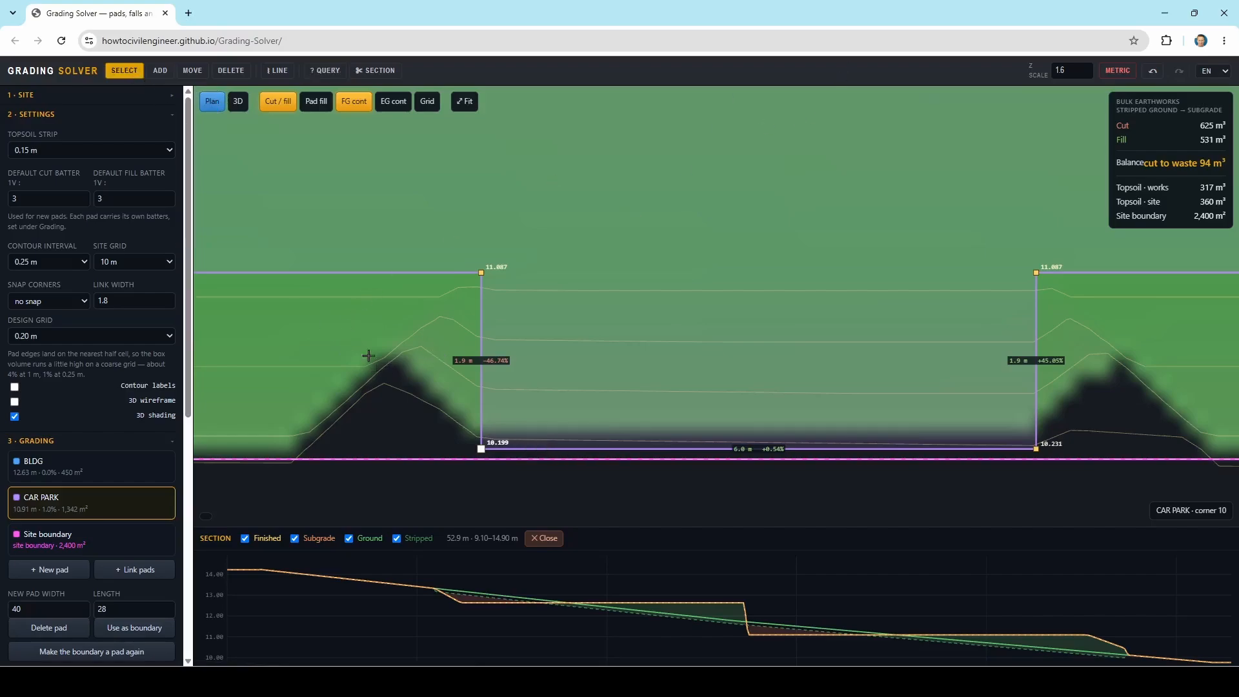
left_click(481, 346)
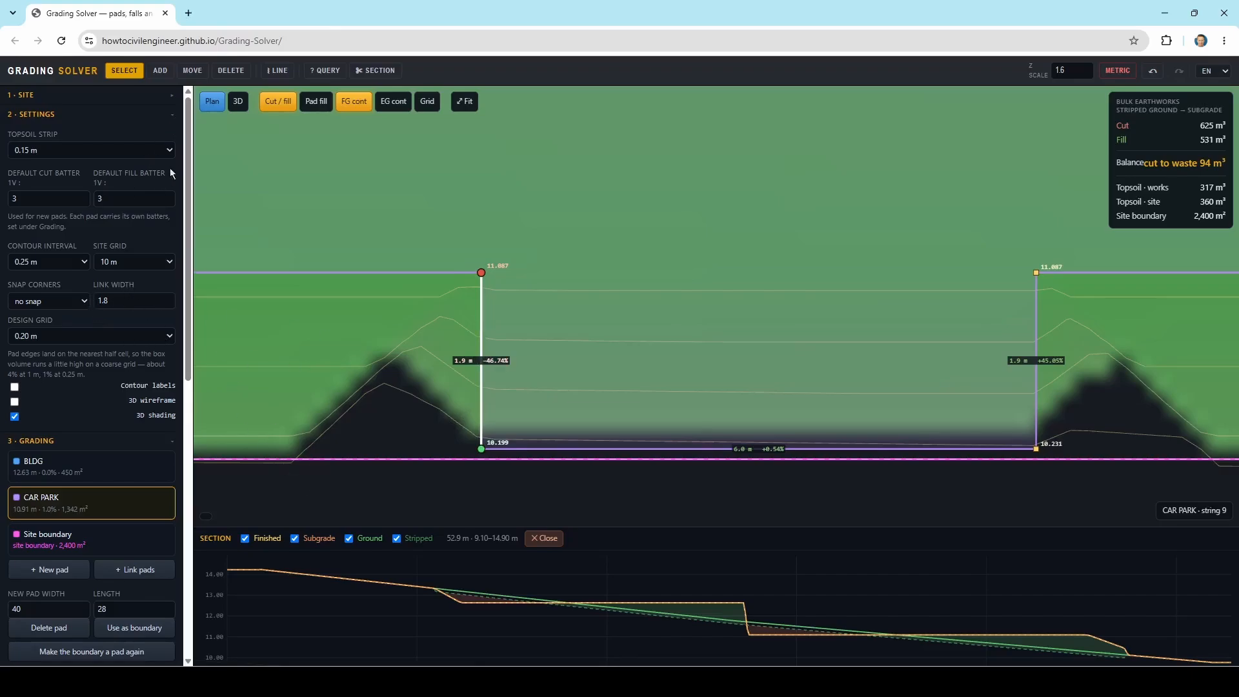
left_click(171, 114)
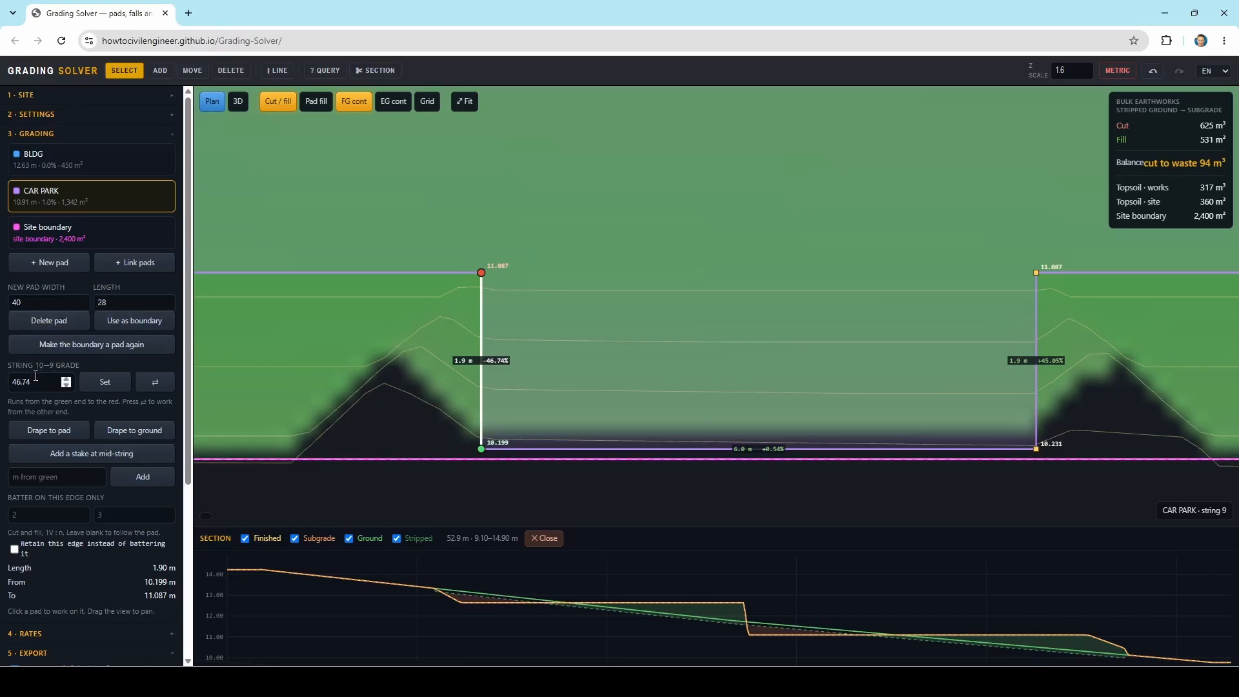
left_click_drag(35, 382, 2, 391)
type("10")
left_click(105, 383)
Set the grade of the driveway's east side edge to 10%, running up from the boundary end.
scroll(708, 507, "down", 3)
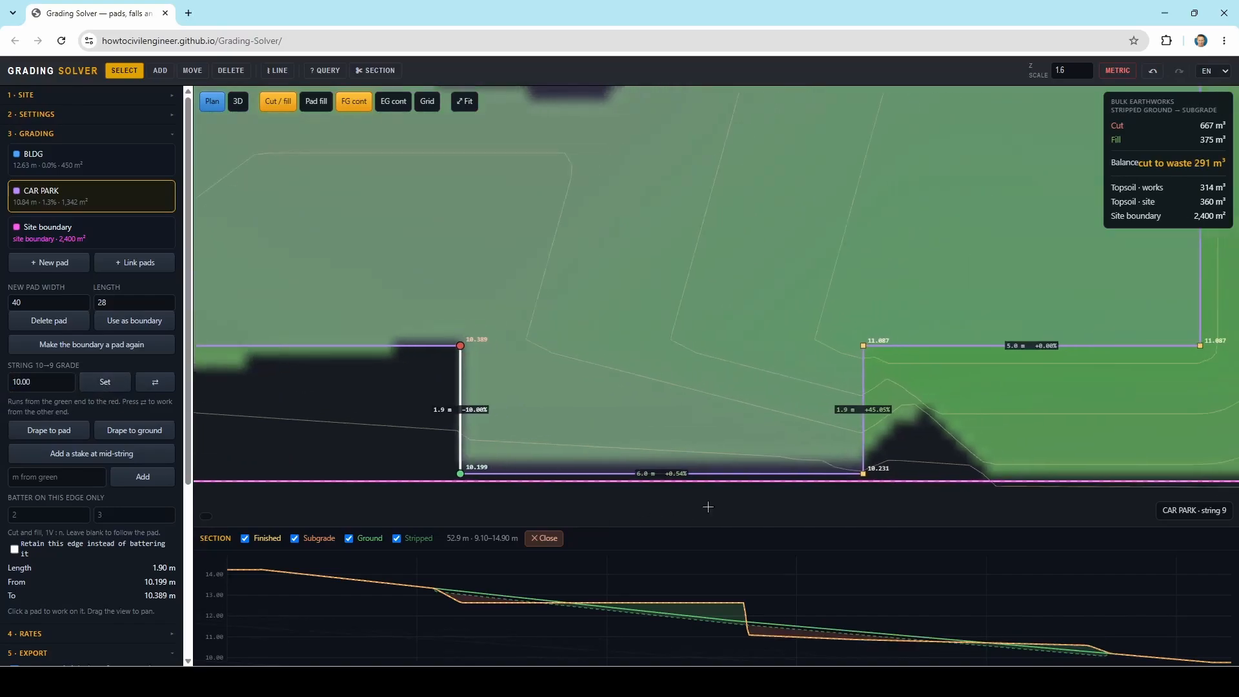
left_click(863, 388)
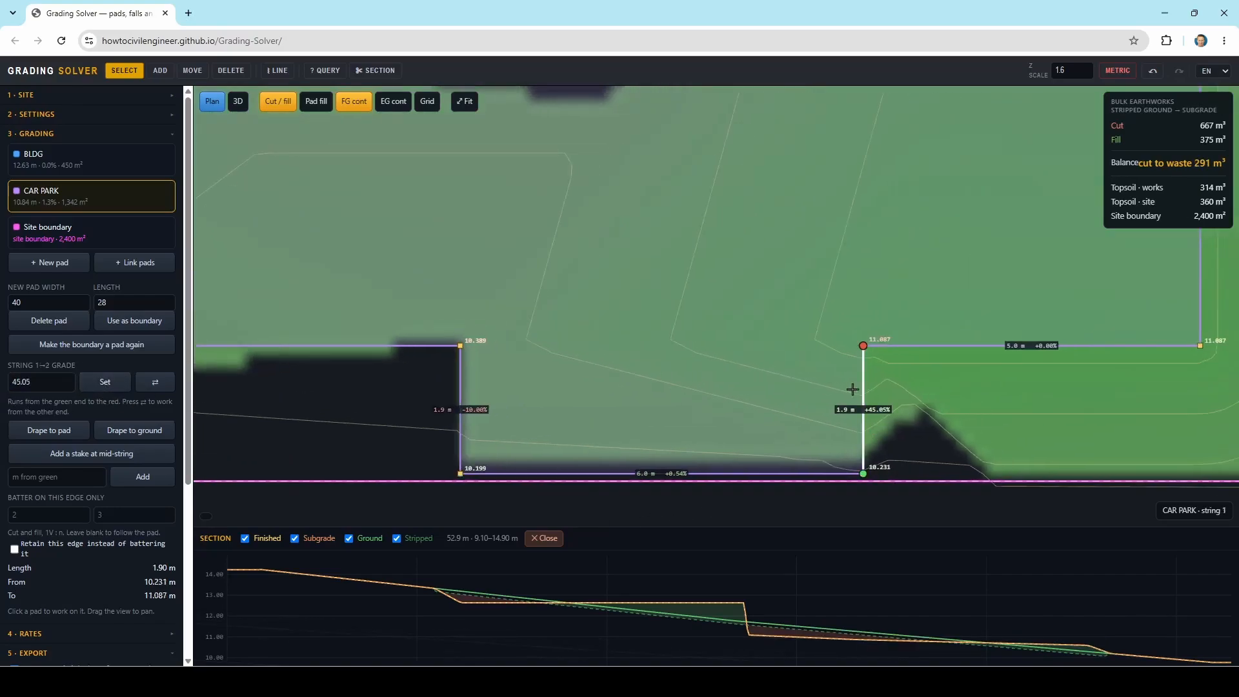
left_click_drag(36, 381, 2, 387)
type("10")
left_click(121, 386)
Grade the car park's 5.0 m front edge east of the driveway at 3% and its 18 m east edge at 2%.
scroll(791, 391, "down", 3)
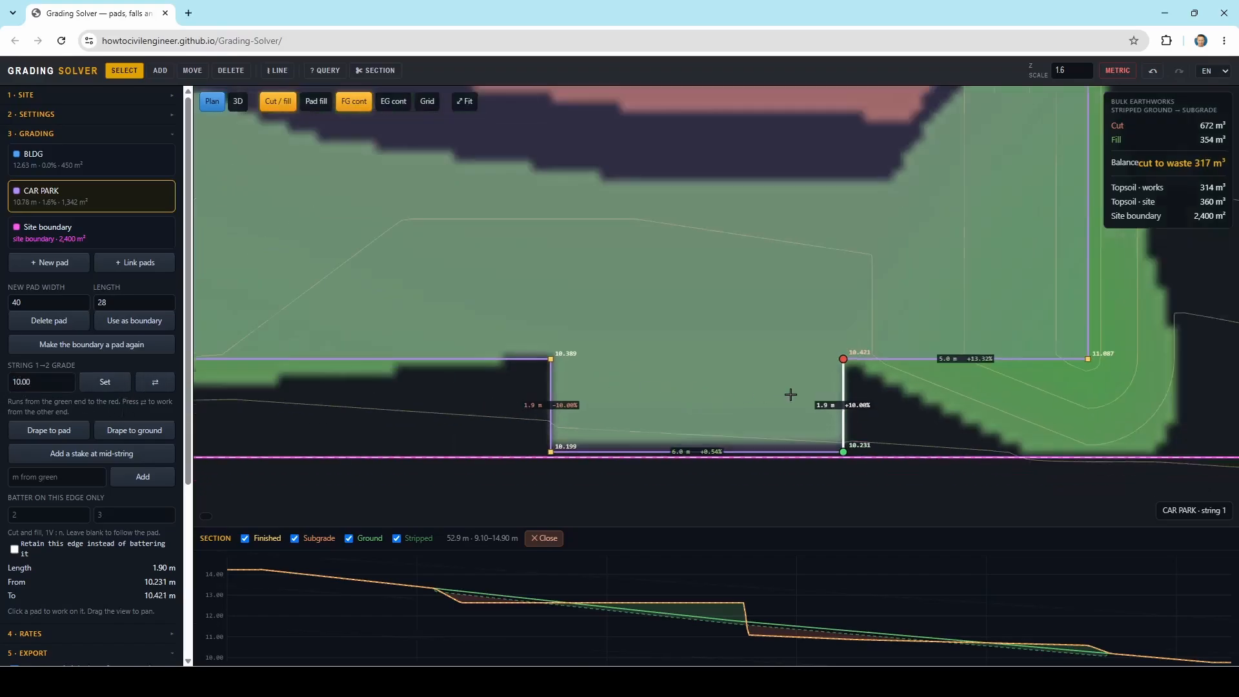
left_click_drag(769, 413, 722, 407)
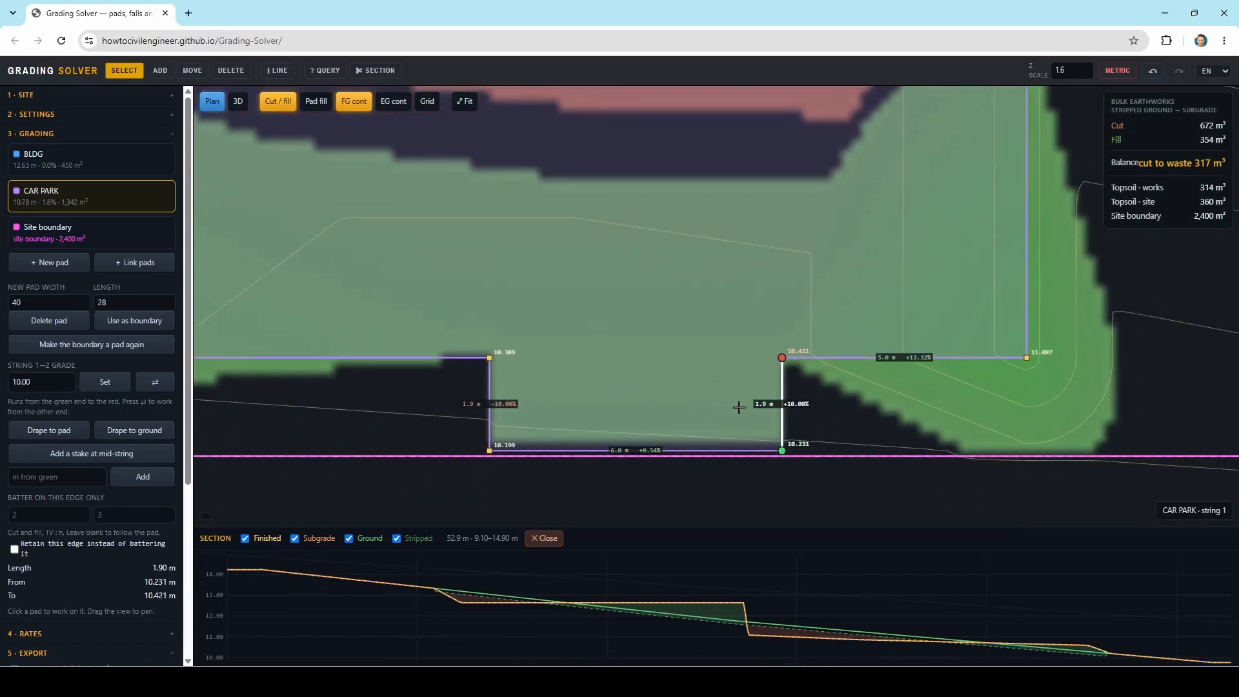
left_click_drag(869, 387, 674, 424)
left_click(667, 395)
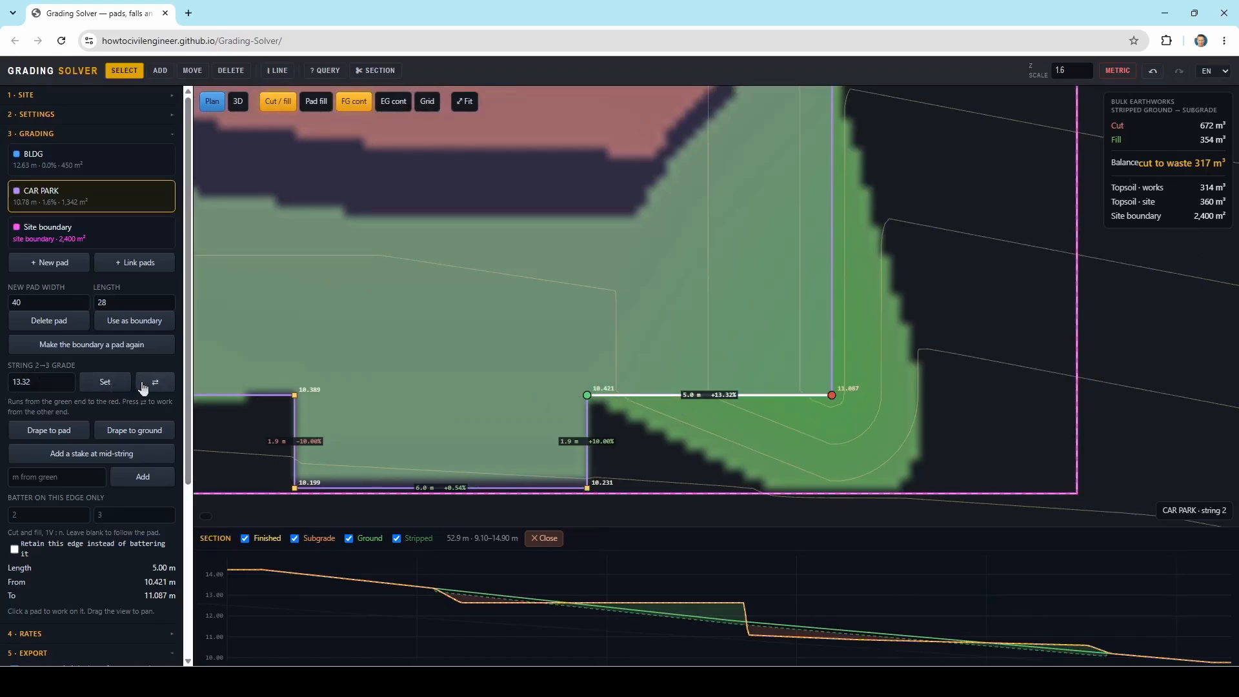
left_click(157, 384)
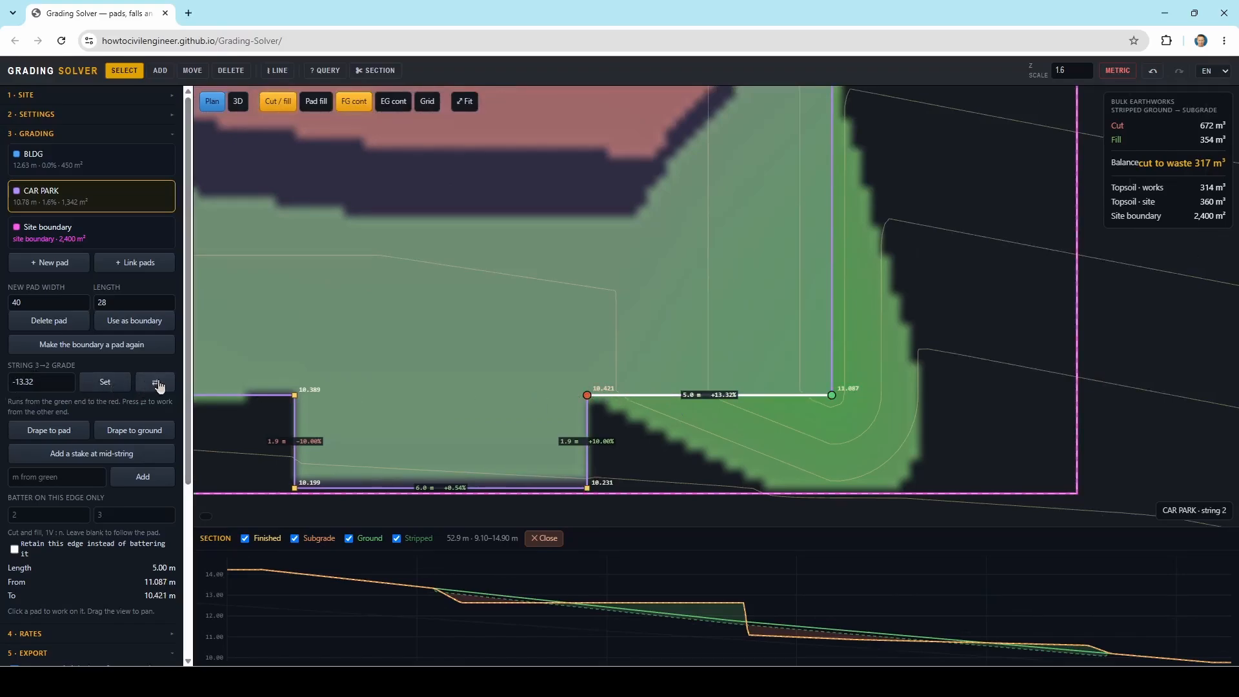
left_click(587, 395)
left_click(618, 395)
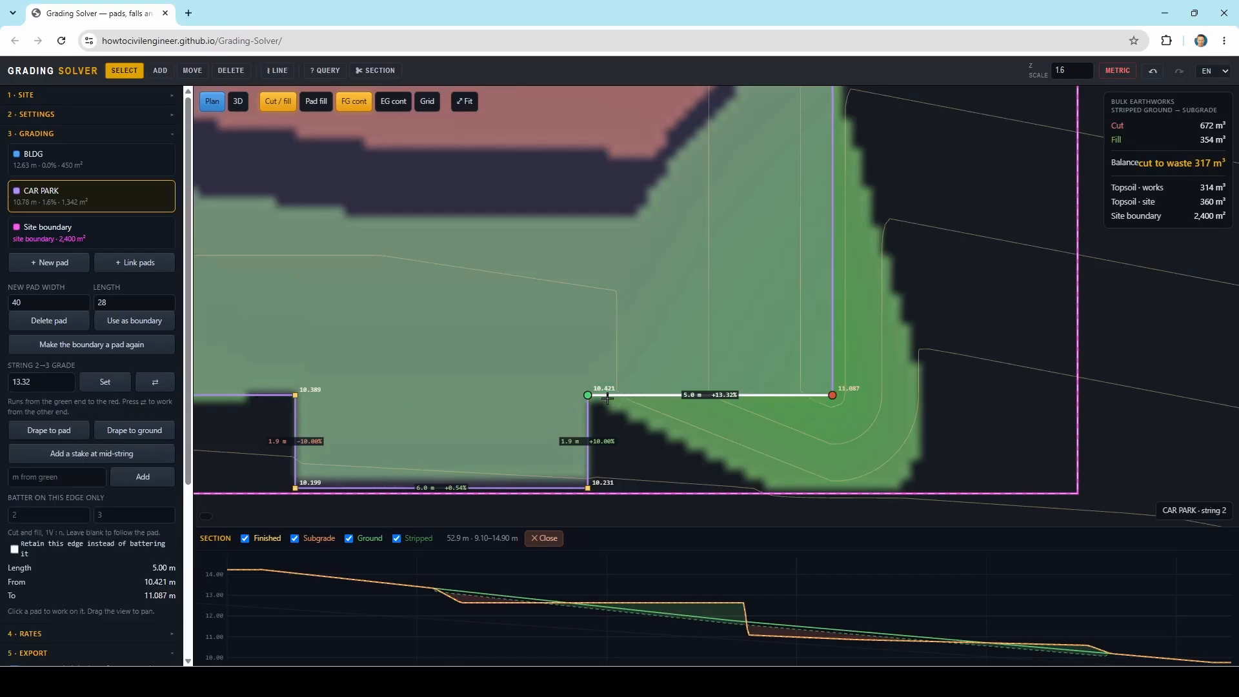
left_click_drag(43, 384, 3, 390)
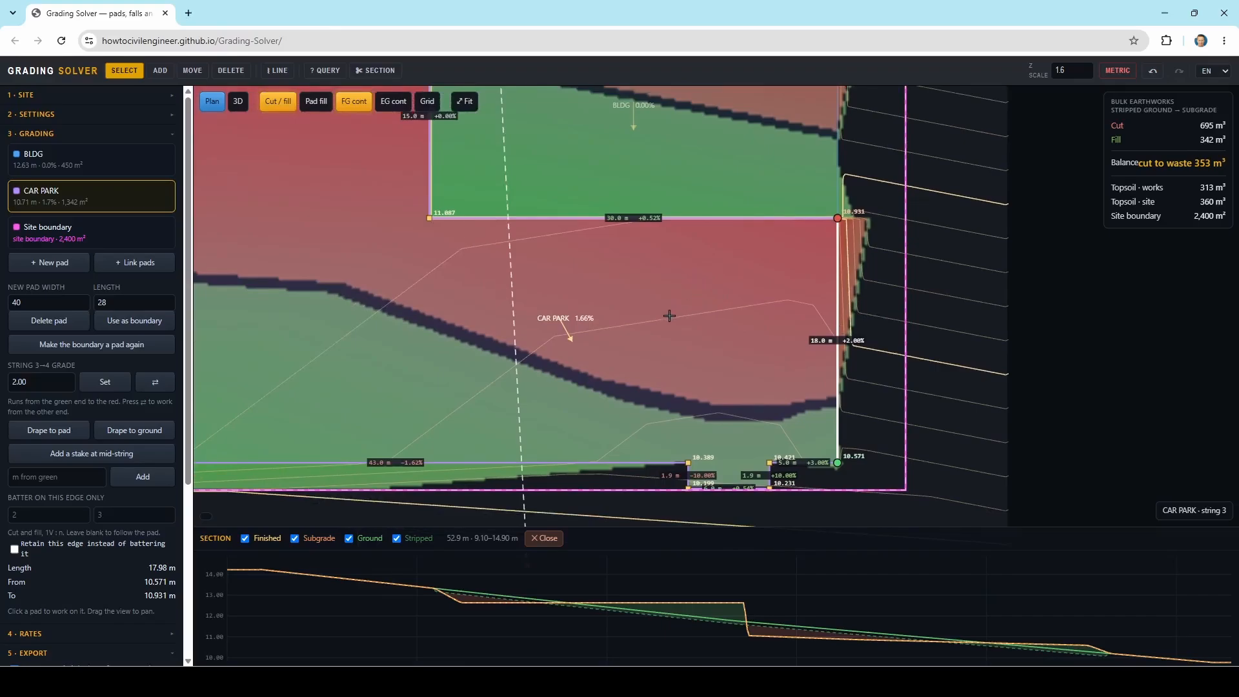
Set the car park's 43 m front edge to rise at 2.5% from the driveway toward the west corner.
scroll(626, 314, "down", 1)
scroll(618, 317, "down", 1)
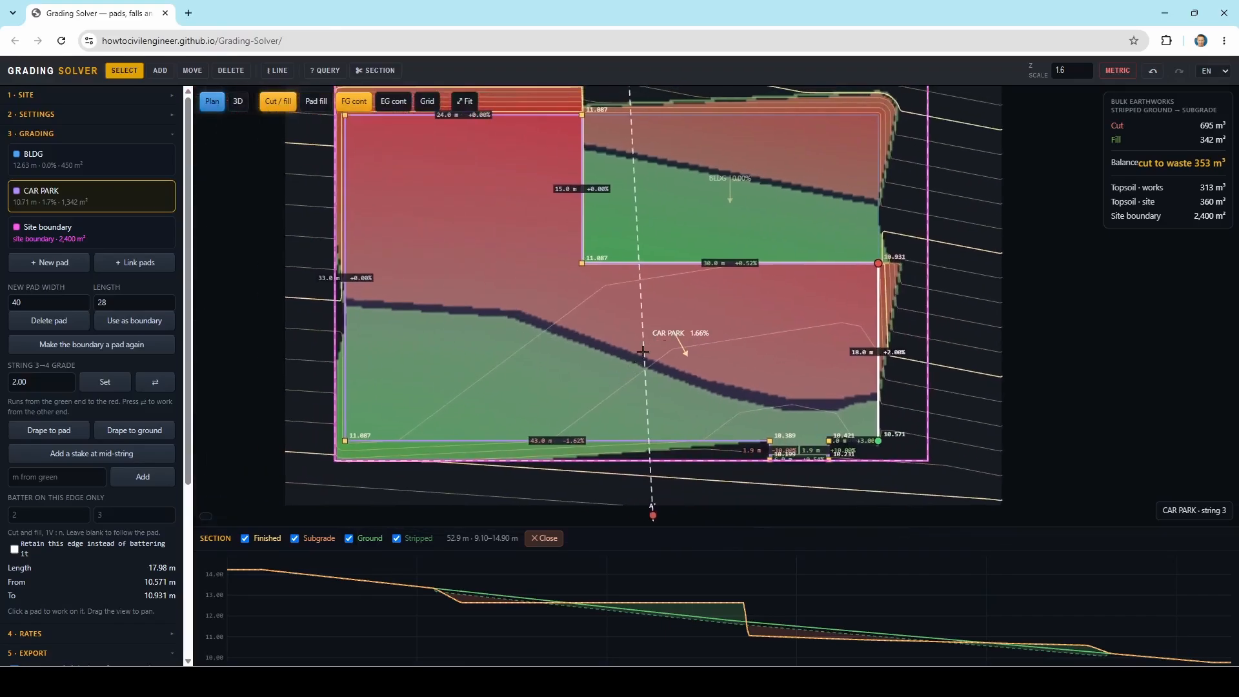
scroll(742, 456, "up", 3)
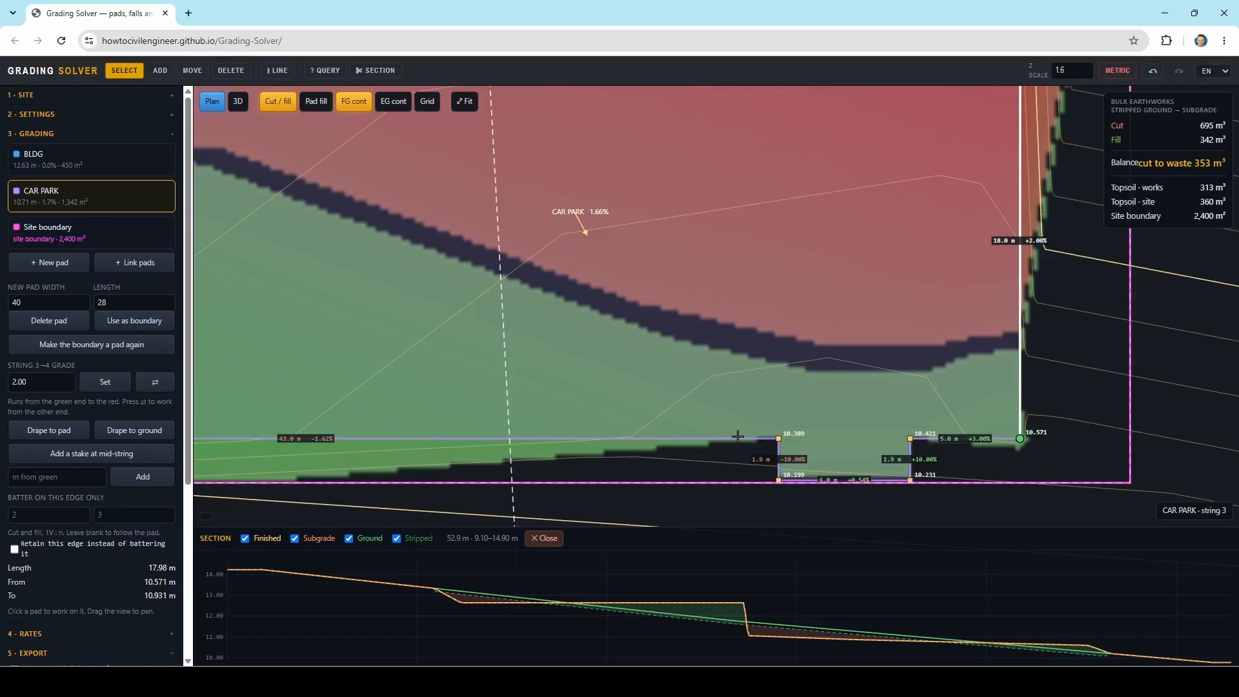
left_click_drag(737, 437, 736, 439)
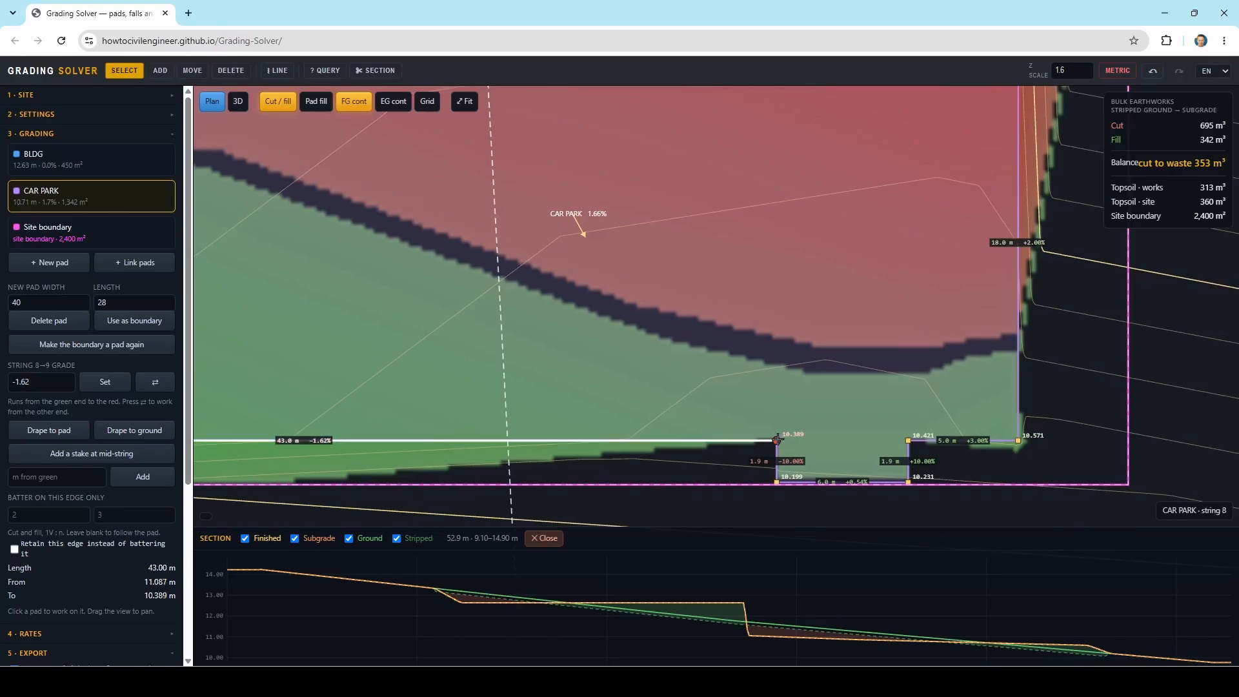
scroll(777, 439, "up", 1)
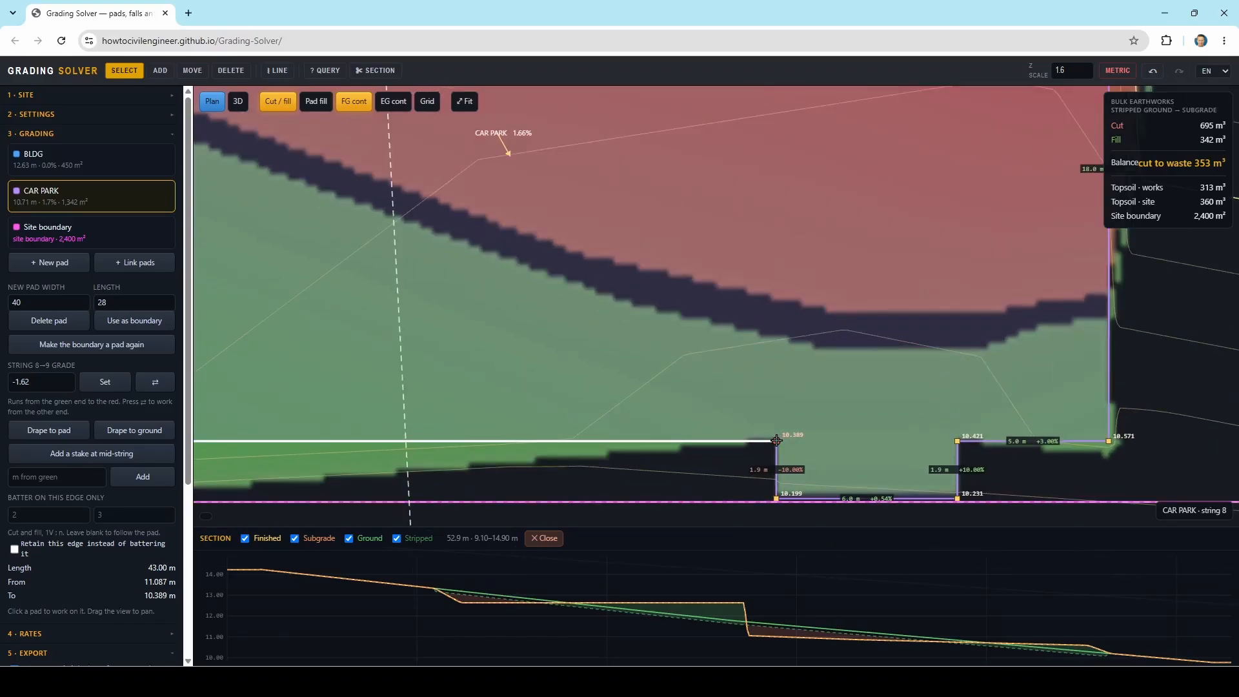
left_click(776, 440)
left_click(732, 440)
scroll(710, 420, "down", 2)
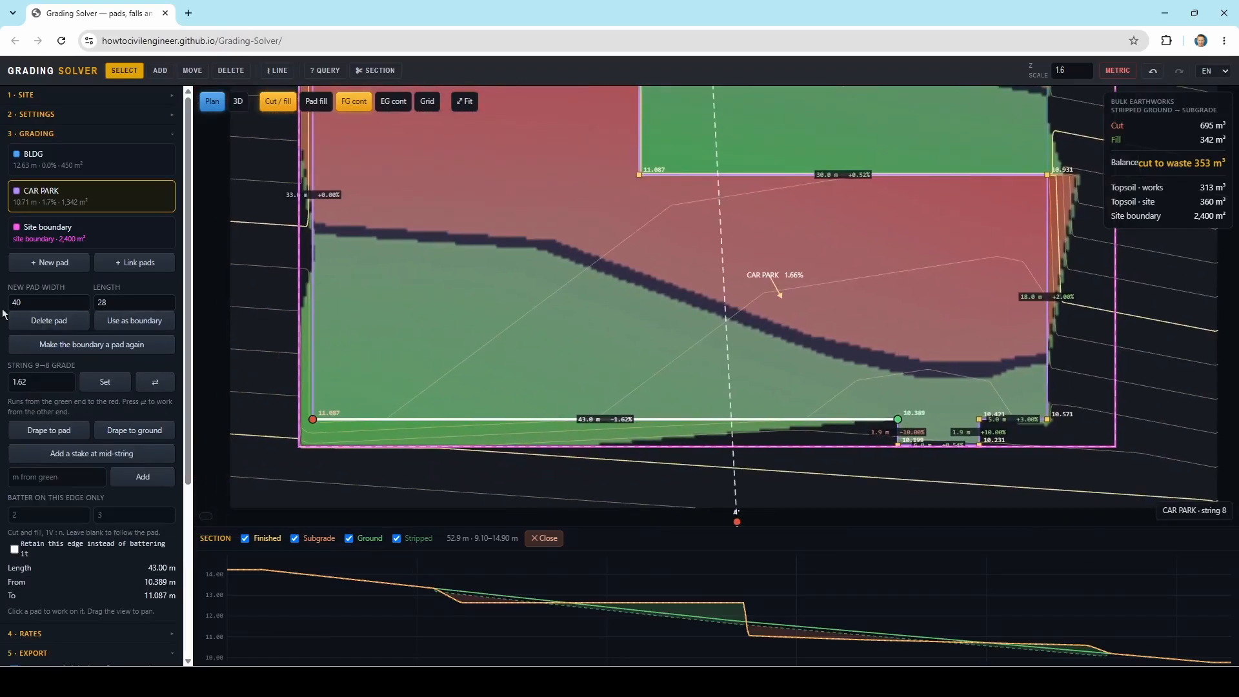
left_click_drag(38, 382, 2, 385)
type("2.5")
left_click(90, 382)
Flatten the BLDG pad by setting all its corners to level 12.000.
scroll(349, 343, "down", 3)
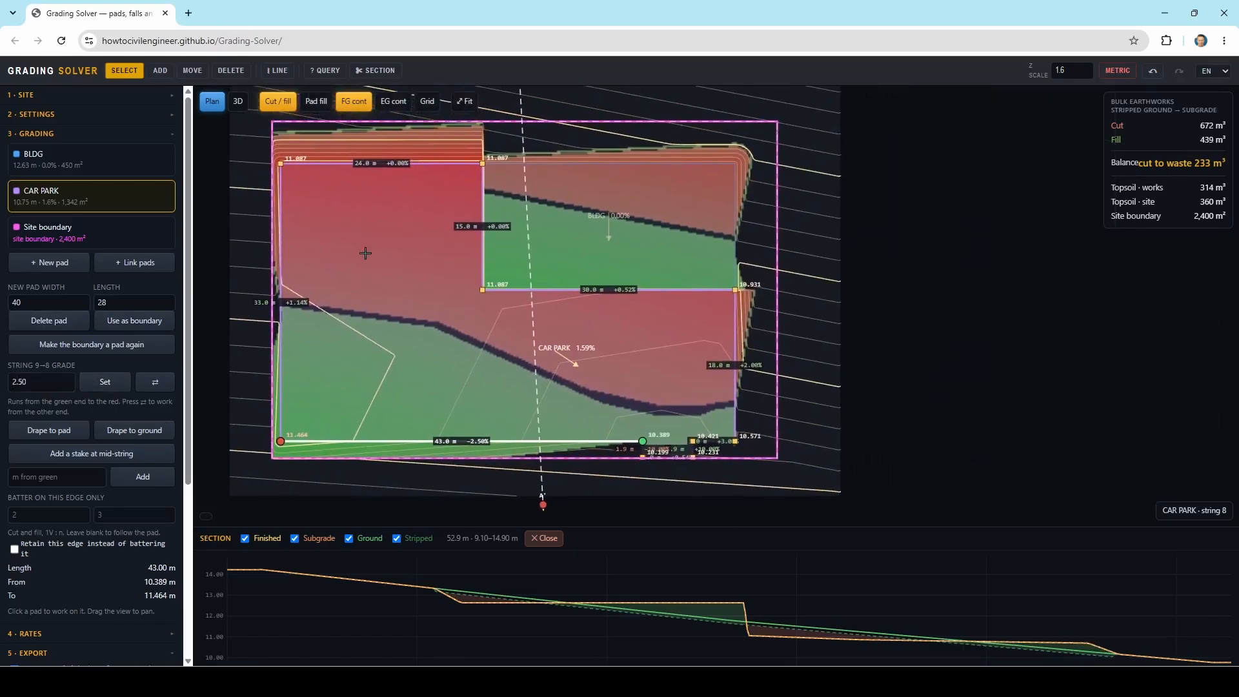
scroll(555, 230, "up", 3)
left_click(555, 231)
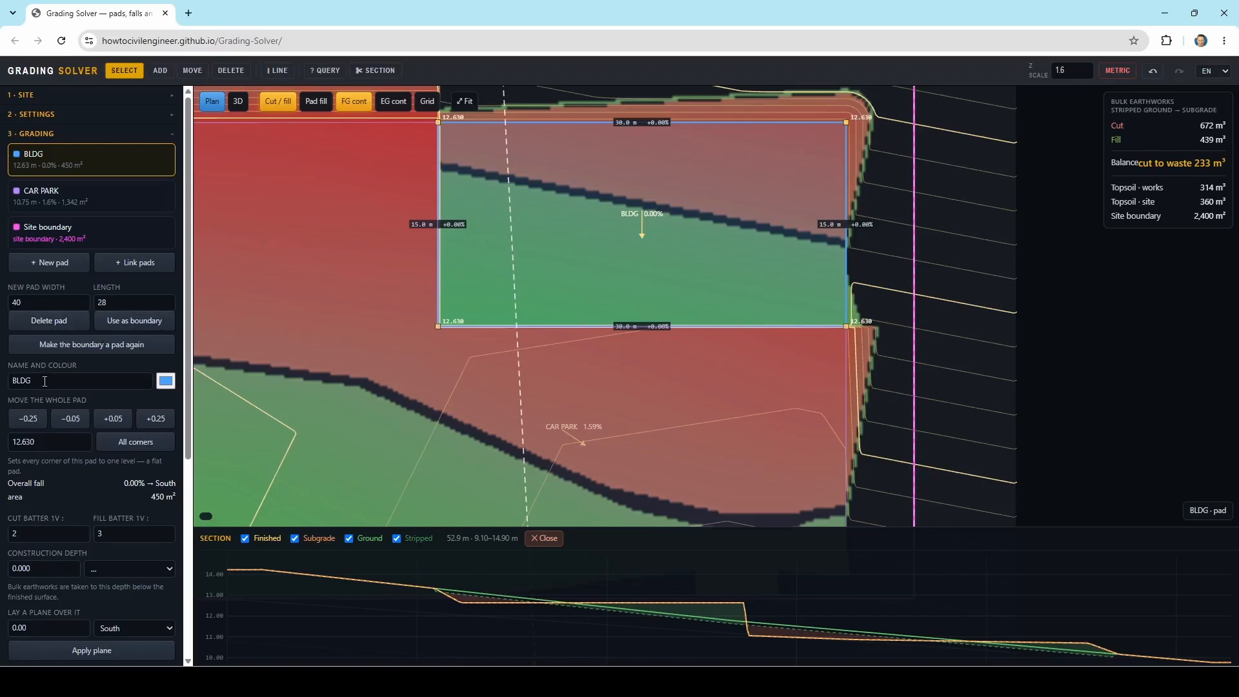
double_click(46, 450)
type("12")
left_click(127, 444)
Close the section view and set the cut batter of both the CAR PARK and BLDG pads to 1V:3.
scroll(420, 350, "down", 4)
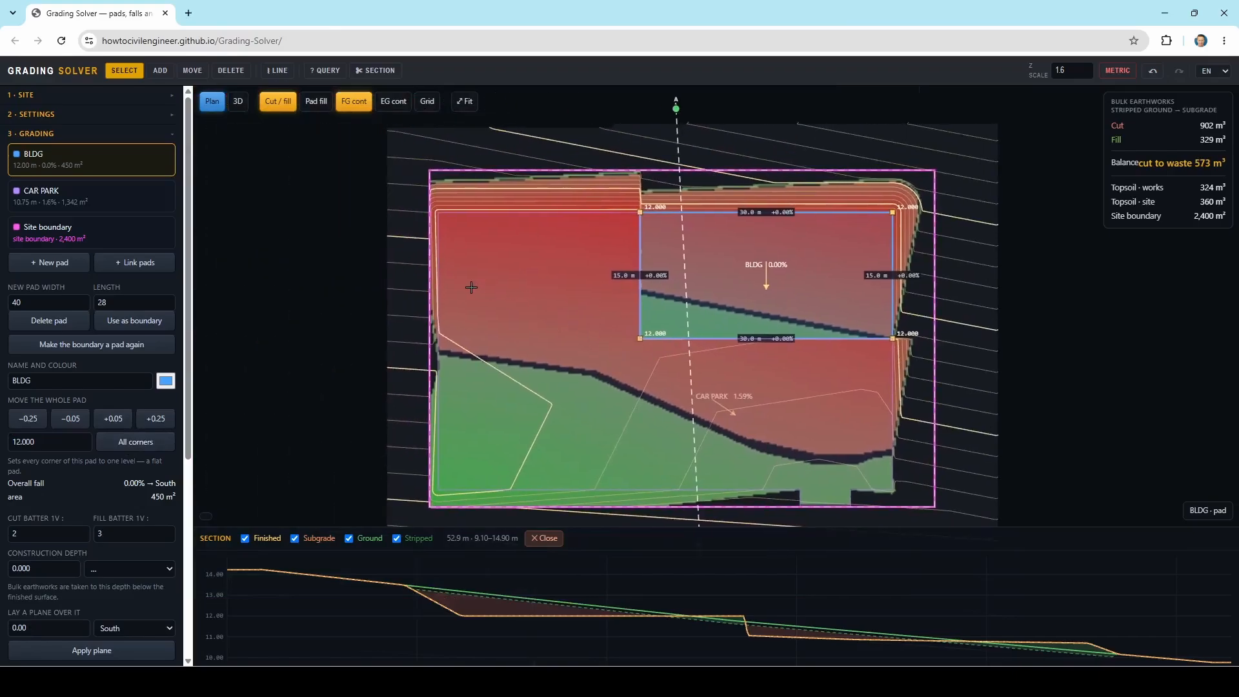
key("Escape")
left_click(517, 277)
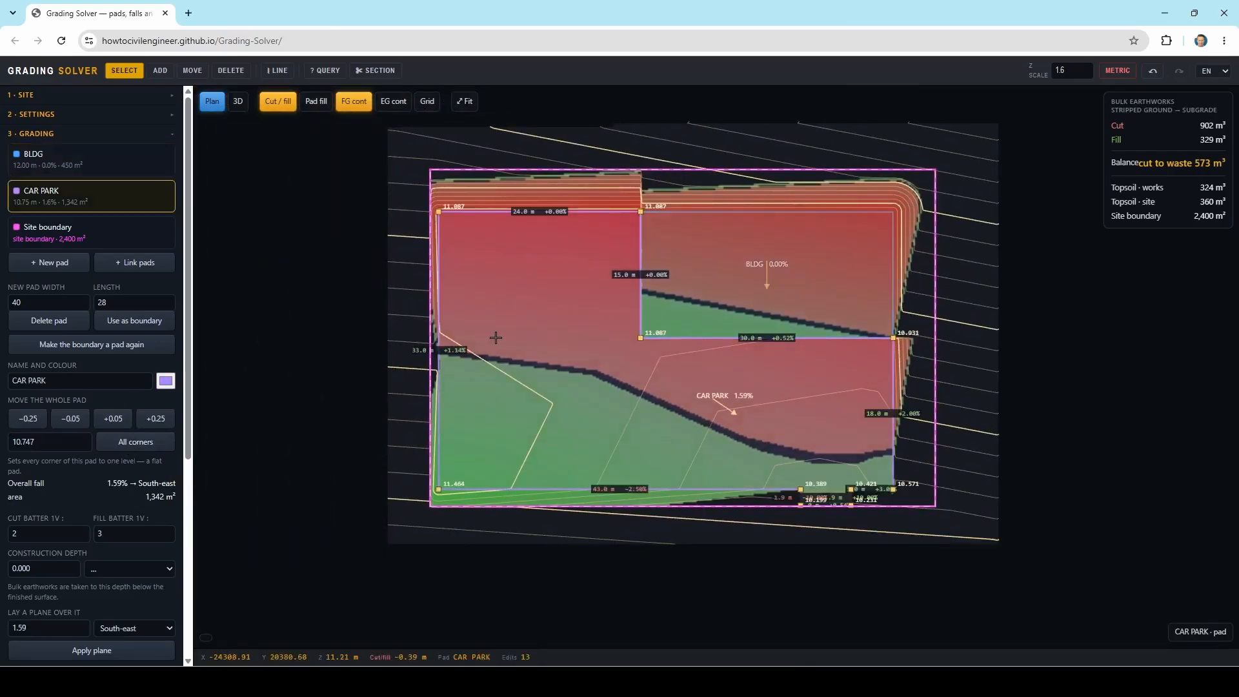
scroll(505, 339, "up", 1)
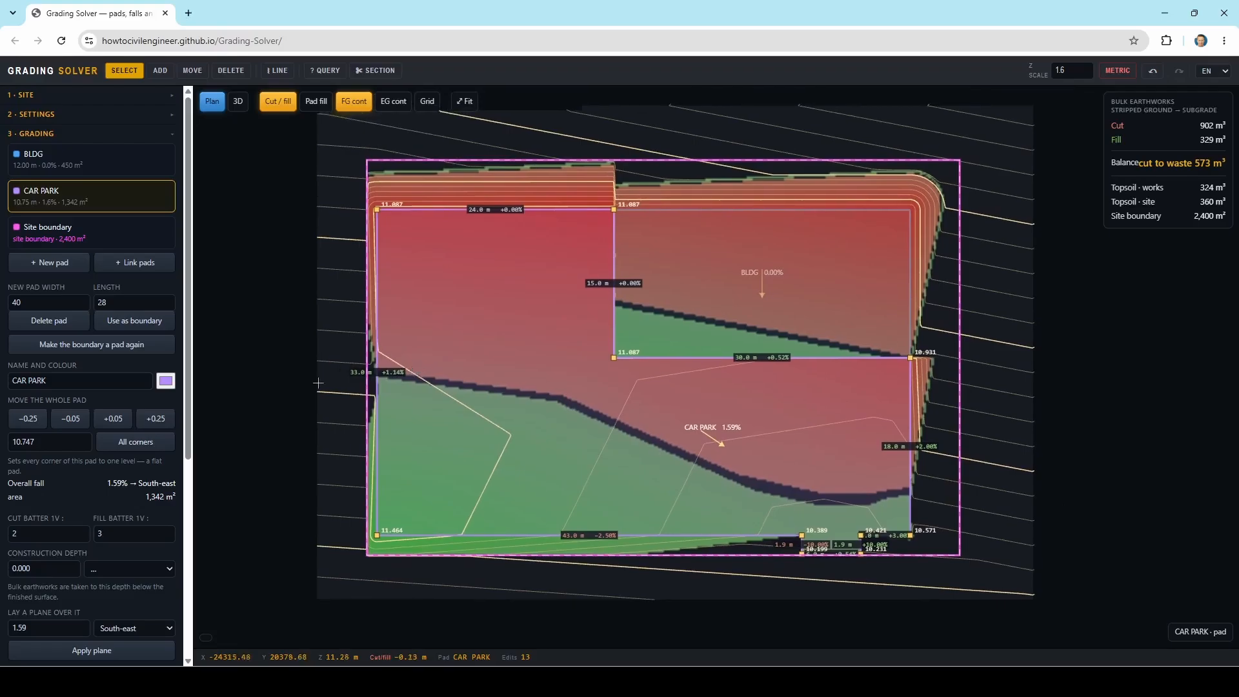
scroll(38, 337, "down", 1)
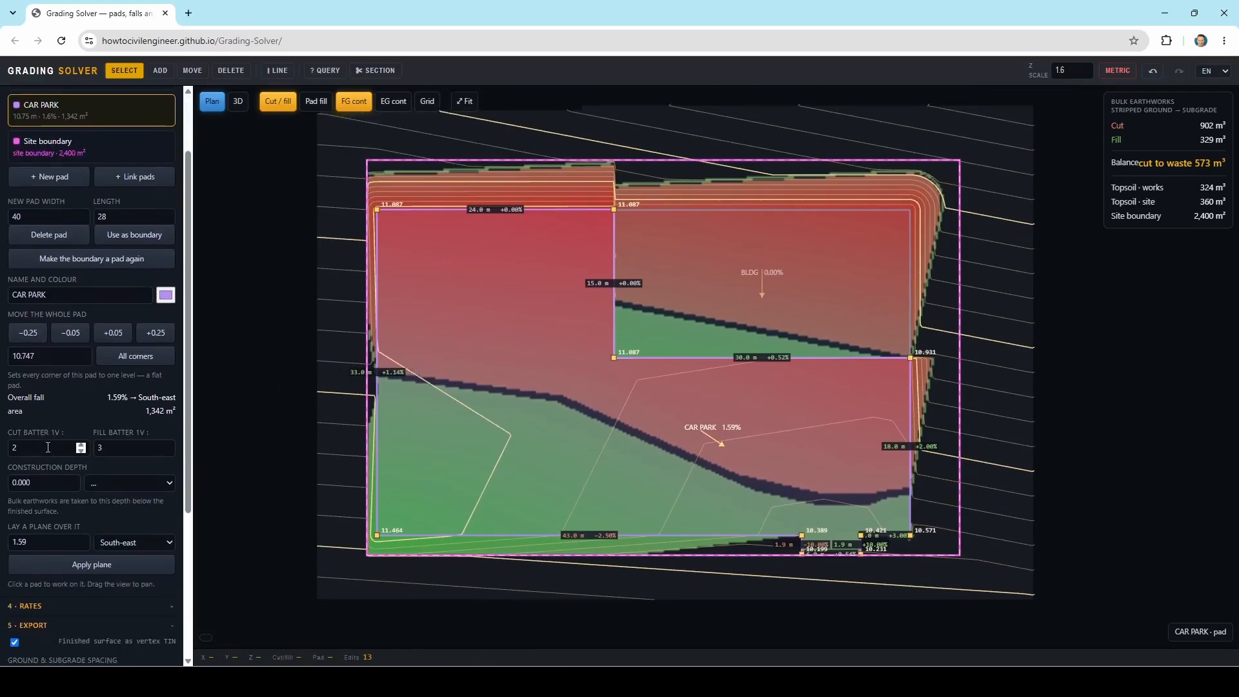
double_click(45, 447)
type("3")
left_click(674, 287)
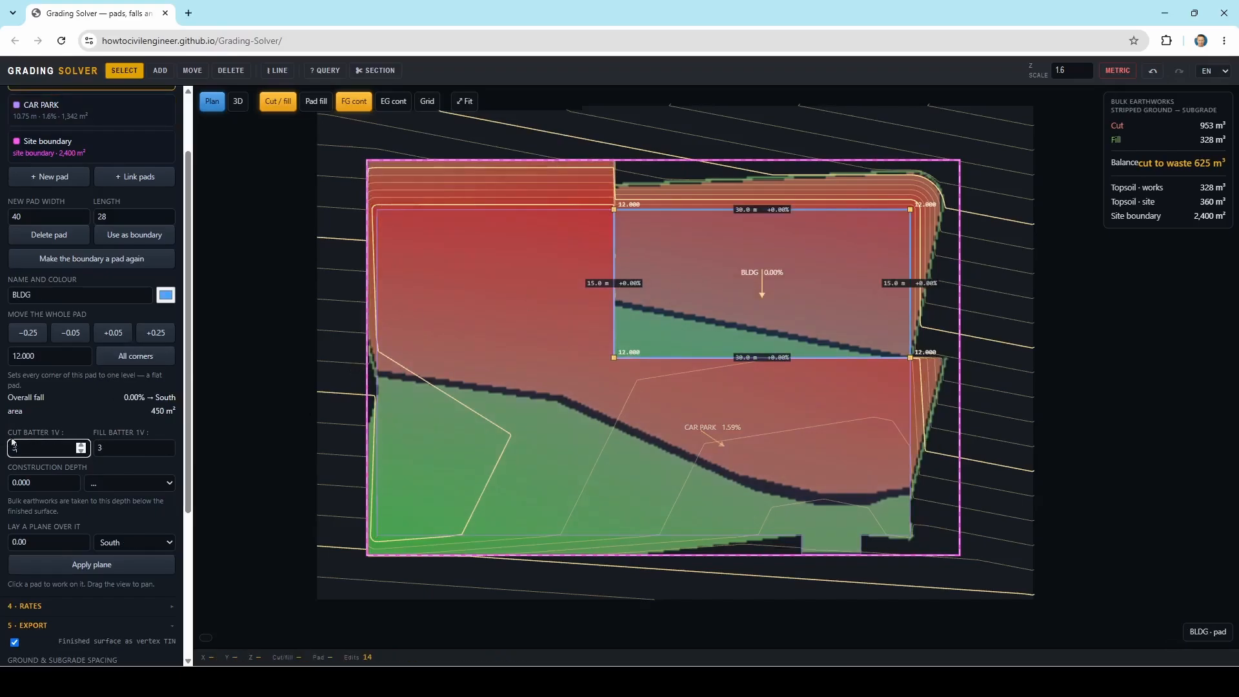
key("Return")
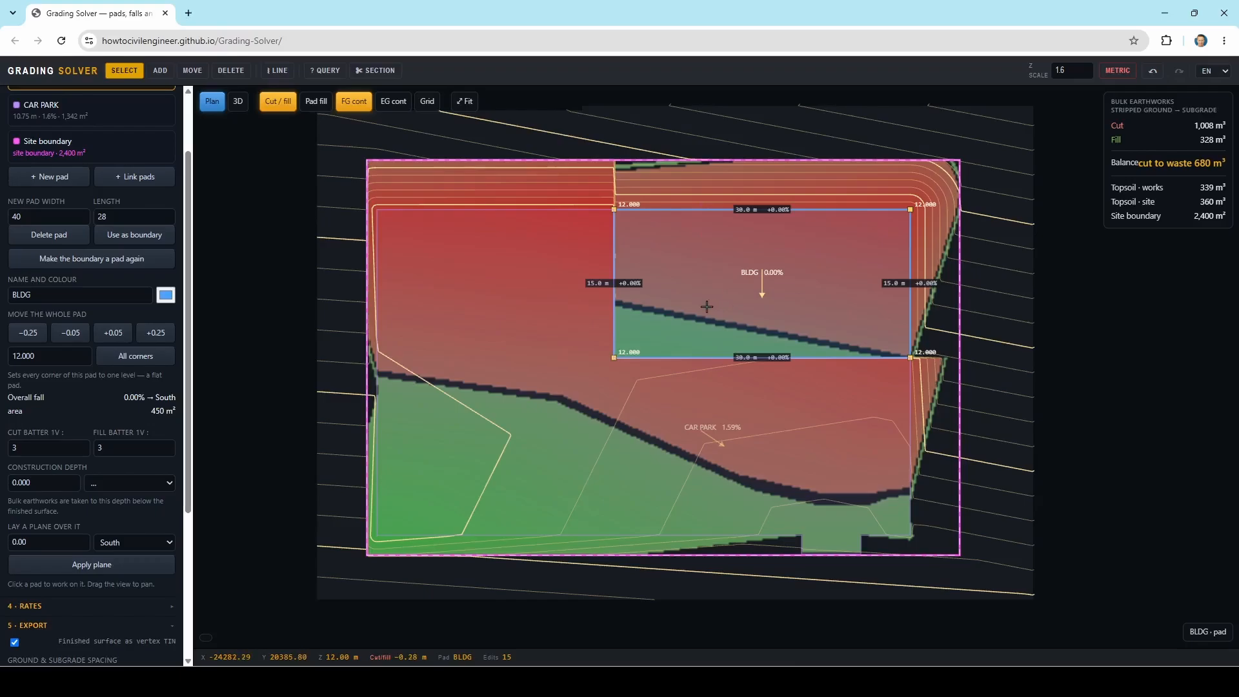
Select the car park pad and examine the batters where it meets the building pad around the building's northwest corner.
scroll(607, 233, "up", 3)
left_click(556, 231)
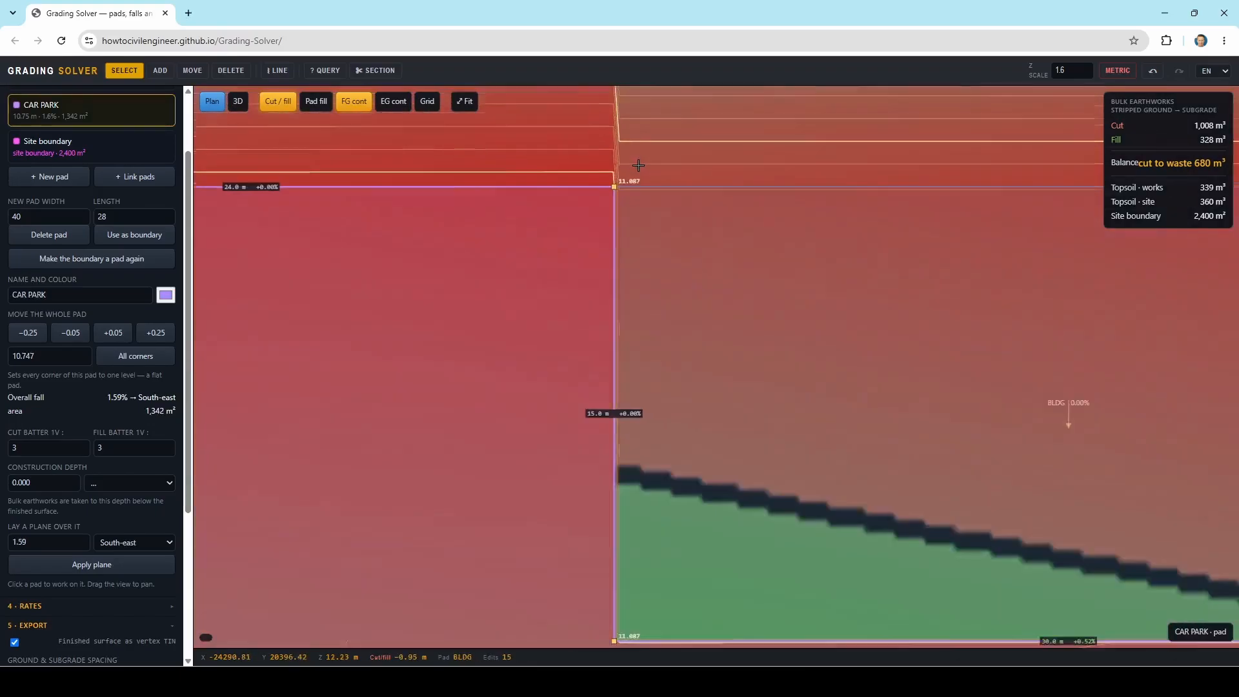
scroll(625, 184, "up", 4)
scroll(627, 251, "down", 5)
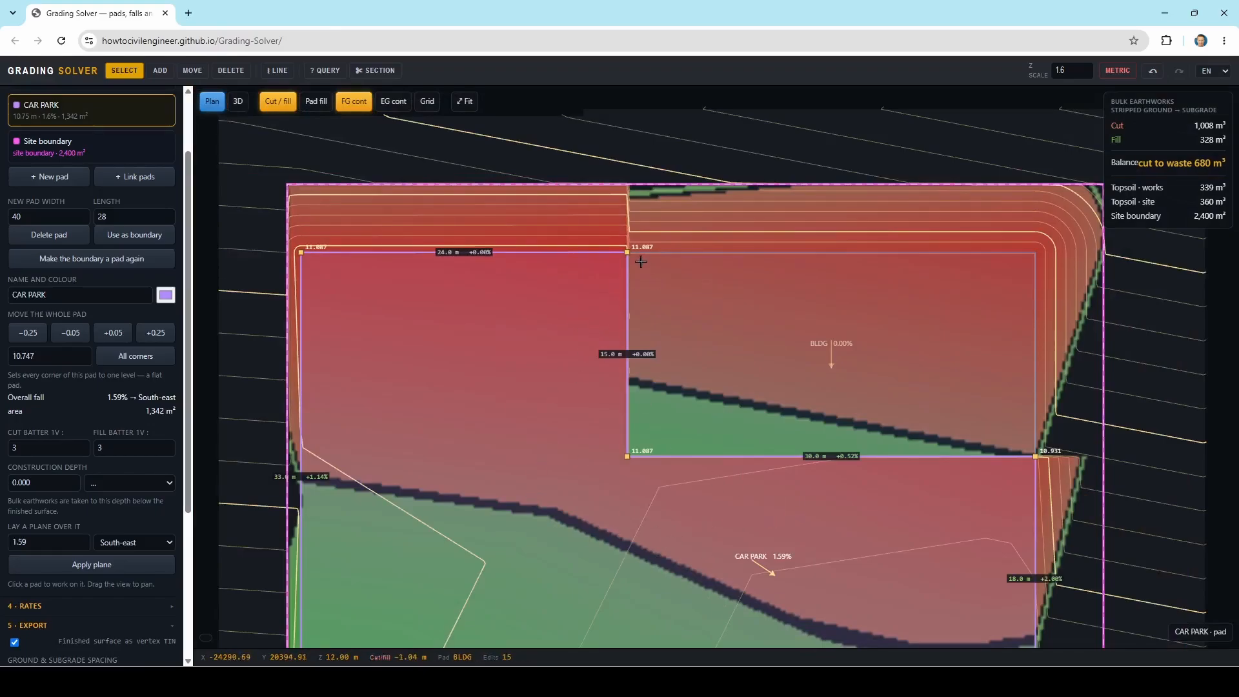
scroll(640, 261, "up", 4)
scroll(574, 288, "down", 1)
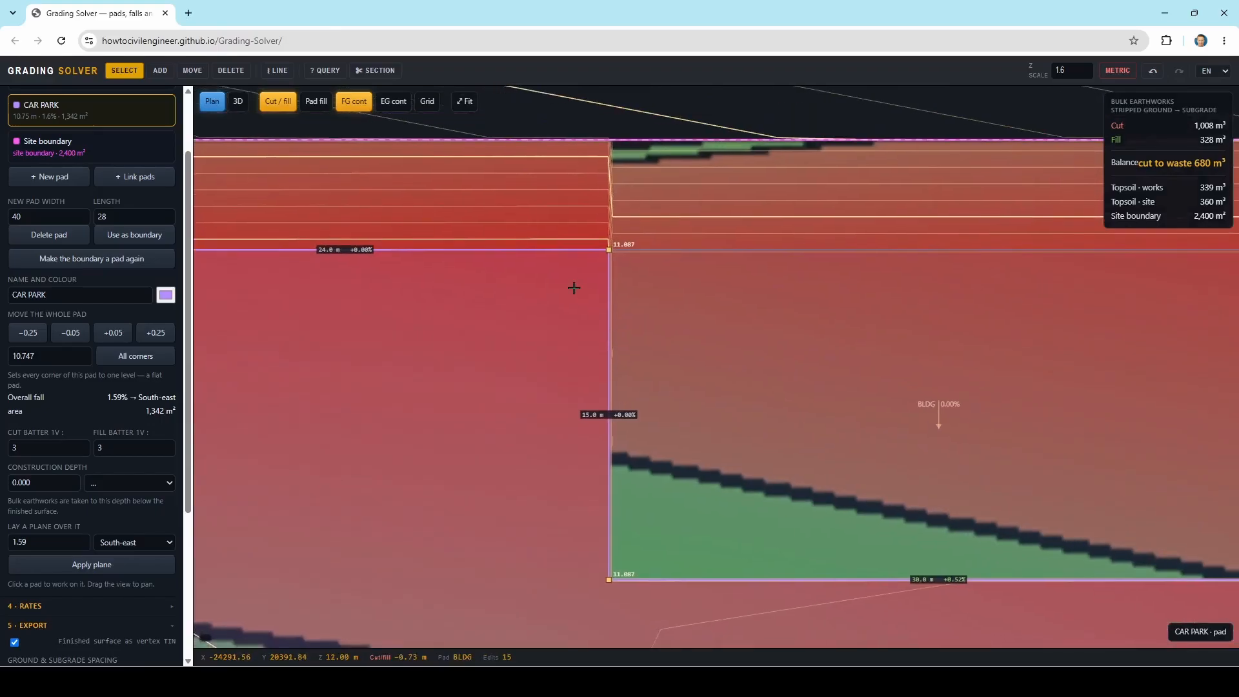
scroll(574, 288, "down", 2)
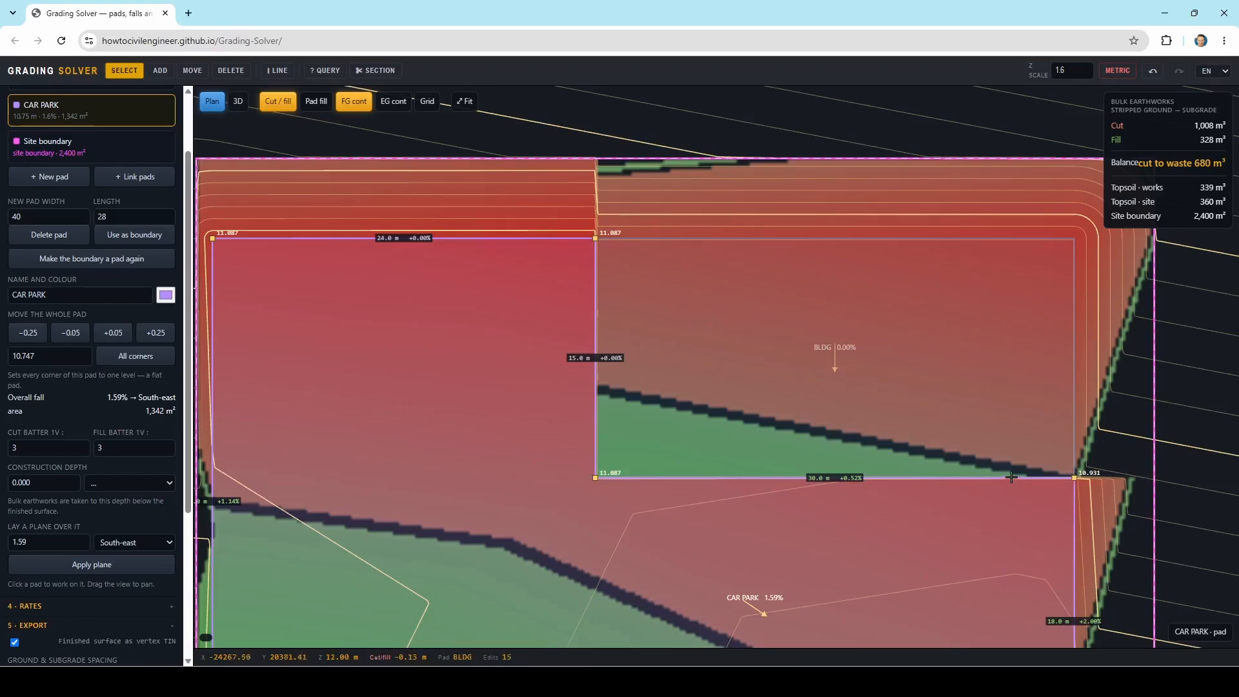
scroll(604, 361, "up", 1)
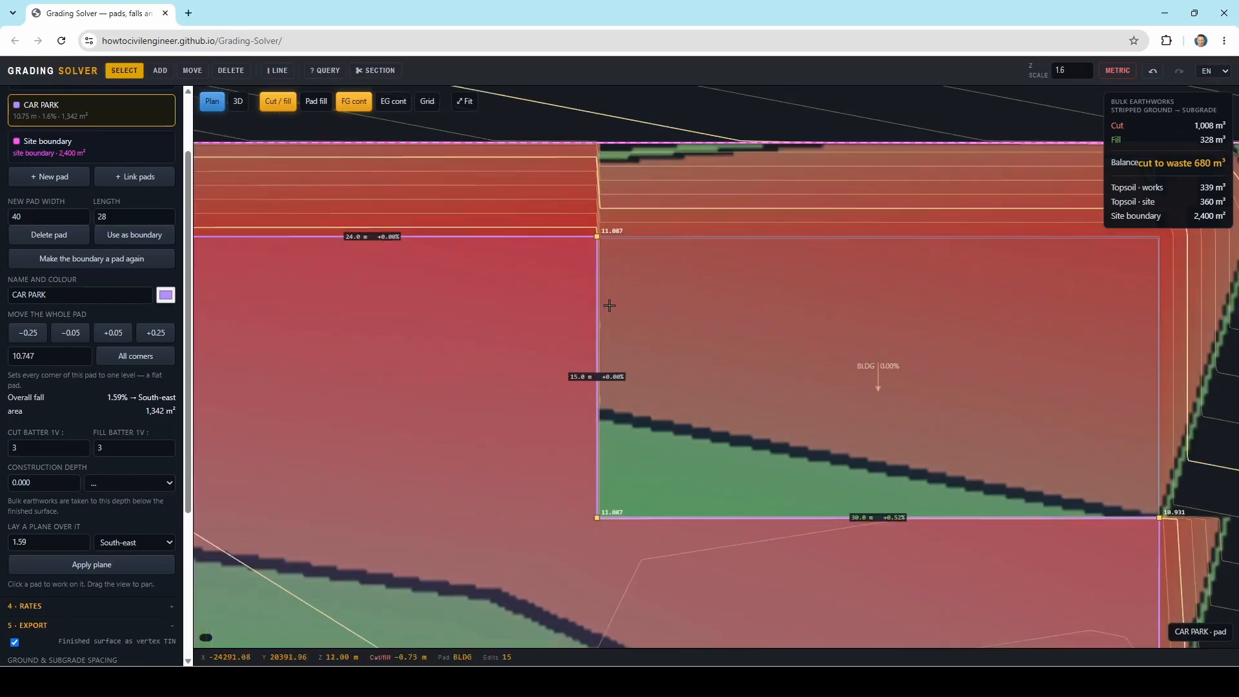
Set the car park corner at the building's northwest corner to level 12.000.
scroll(583, 221, "up", 4)
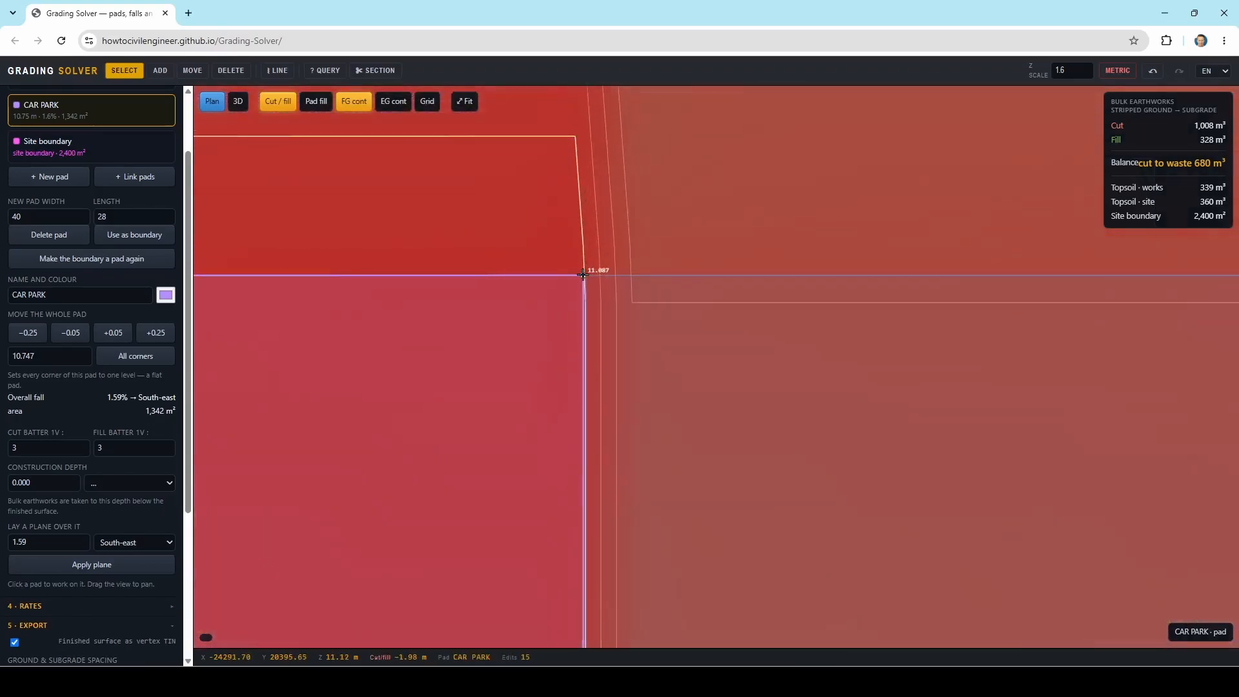
scroll(592, 285, "up", 3)
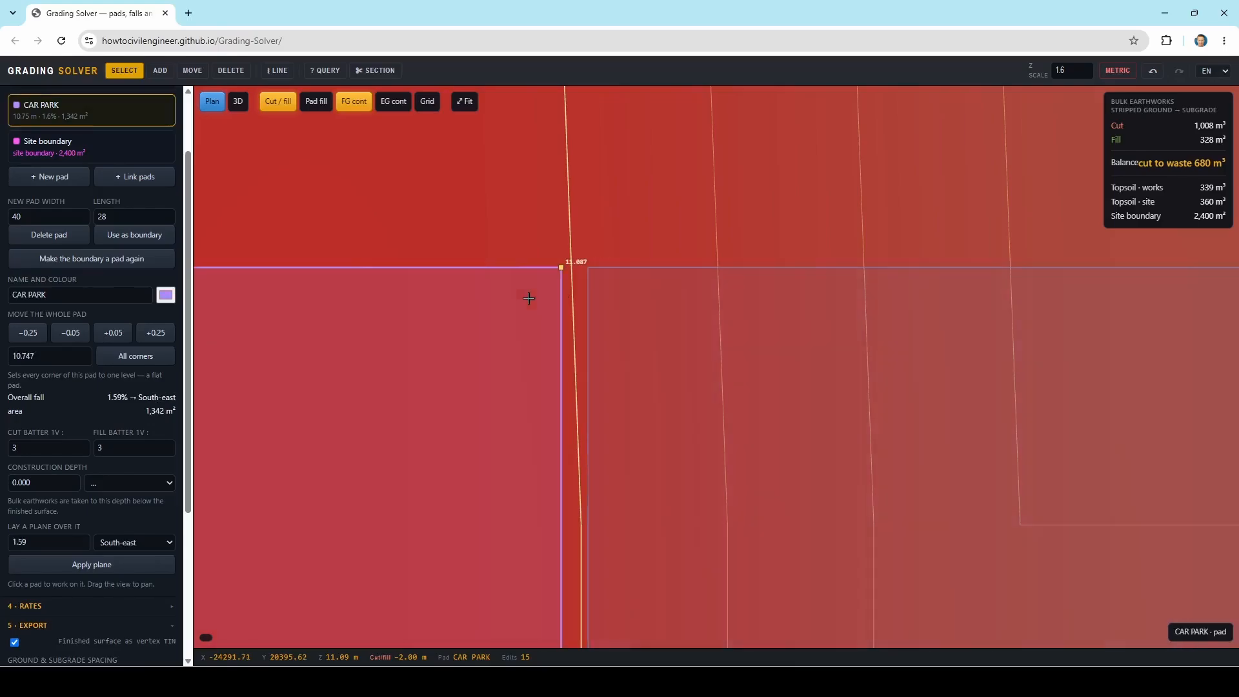
left_click(561, 267)
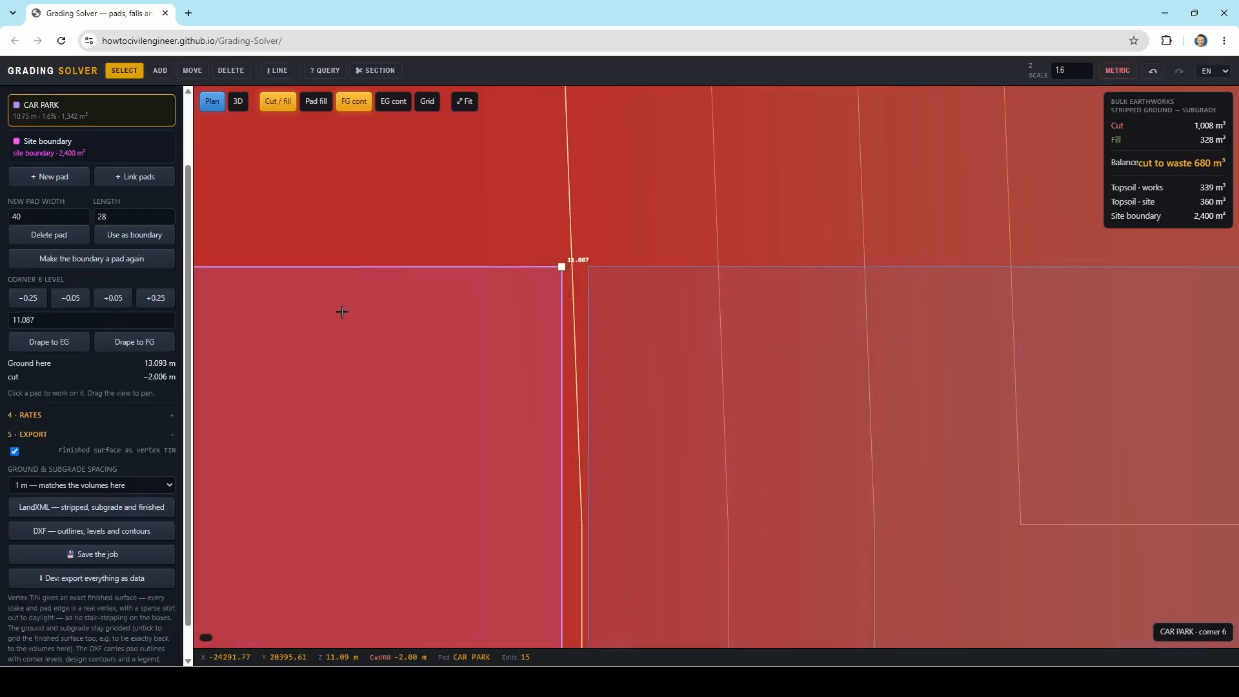
double_click(26, 320)
type("12")
key("Return")
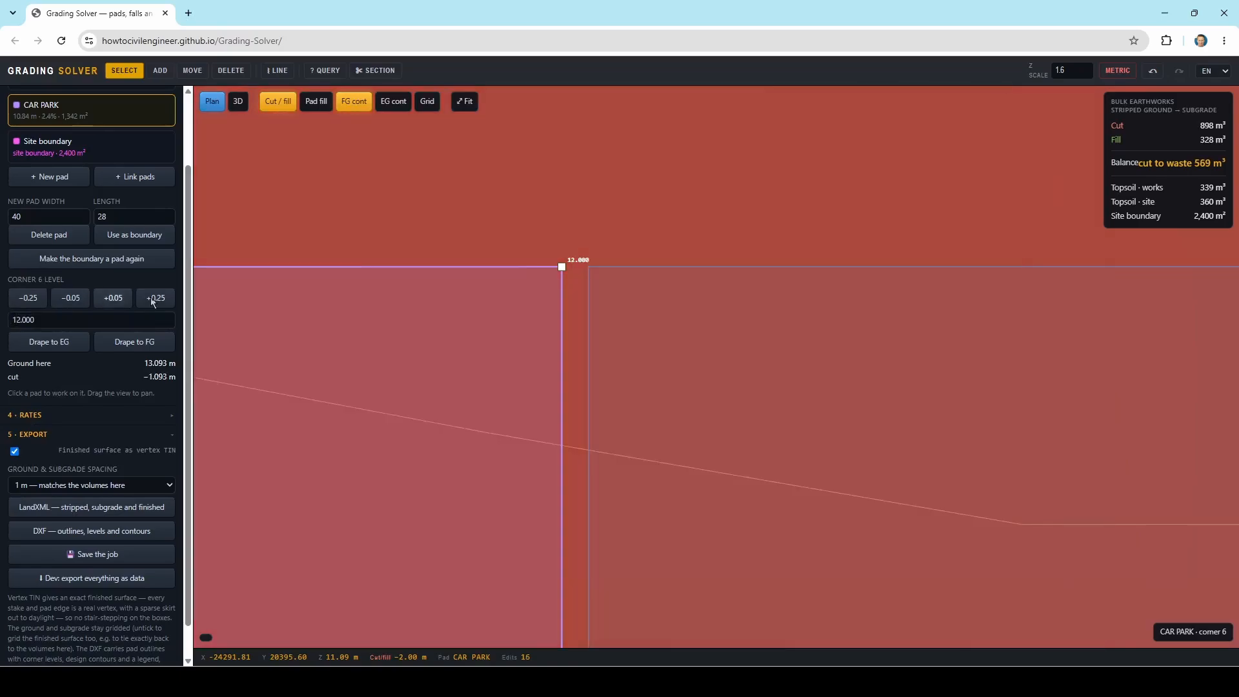
Inspect the batter between the building pad and the car park along the building's west edge in plan and in 3D.
left_click_drag(384, 477, 514, 318)
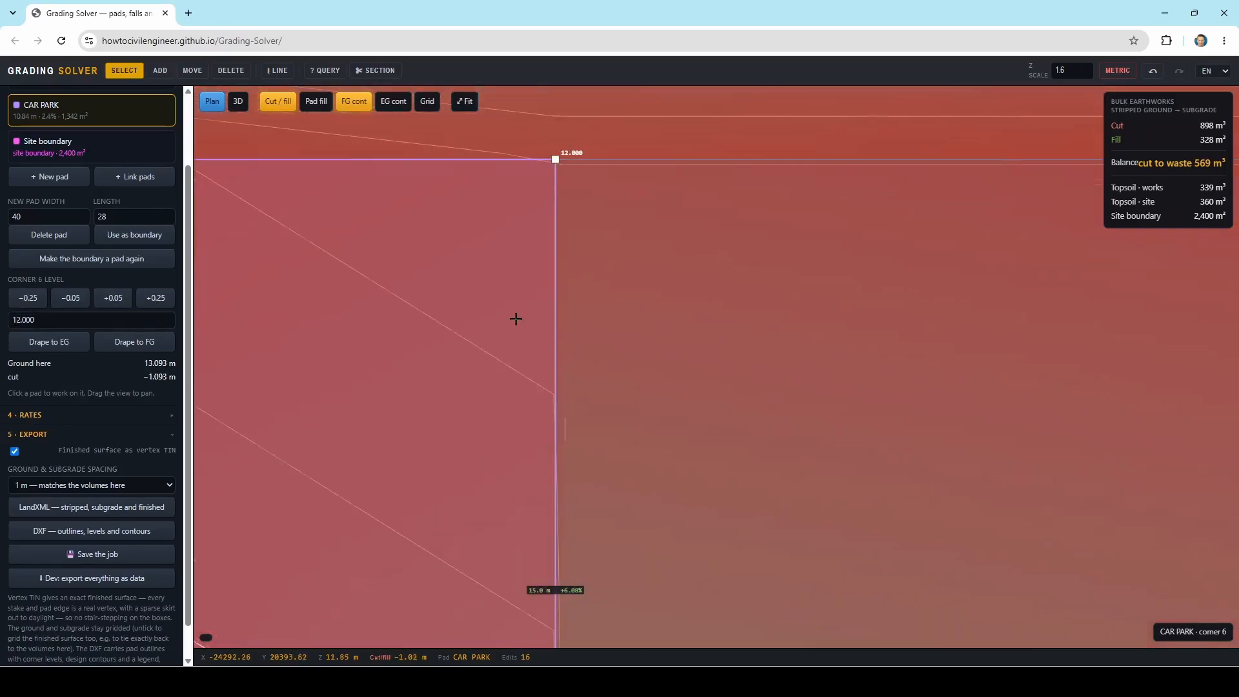
scroll(514, 318, "down", 3)
left_click_drag(564, 559, 512, 326)
scroll(494, 257, "up", 1)
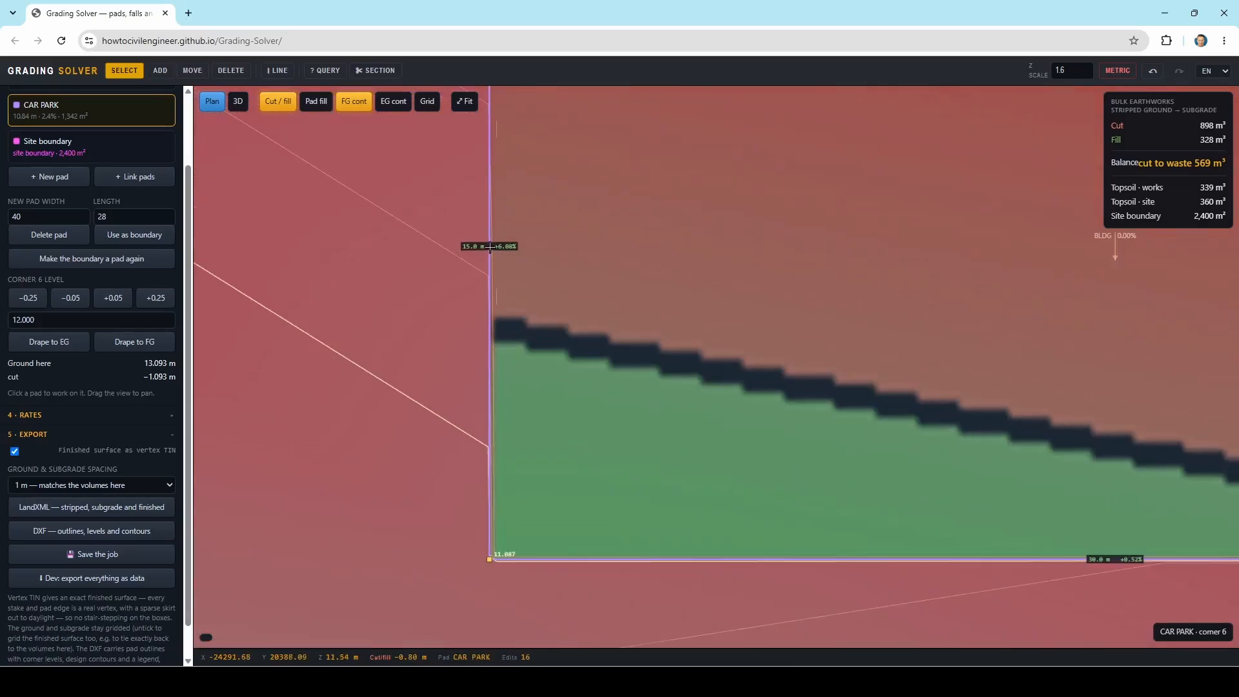
left_click(238, 101)
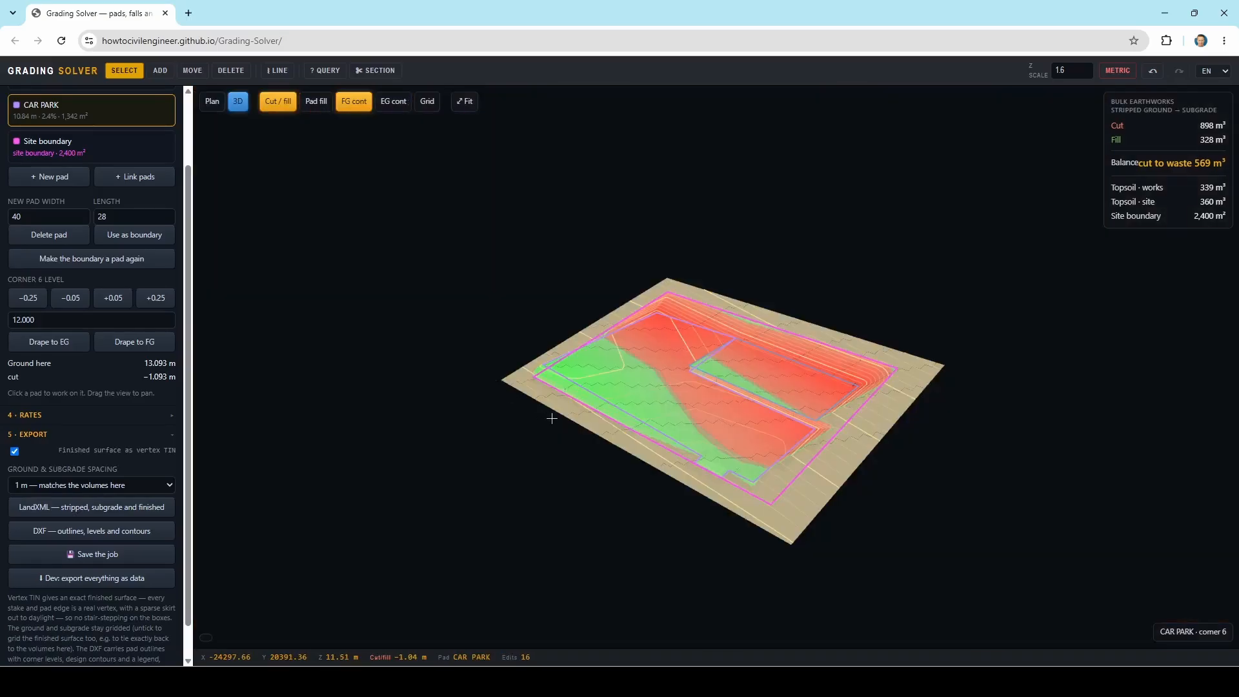
scroll(695, 414, "up", 3)
left_click_drag(698, 414, 757, 402)
scroll(622, 391, "up", 5)
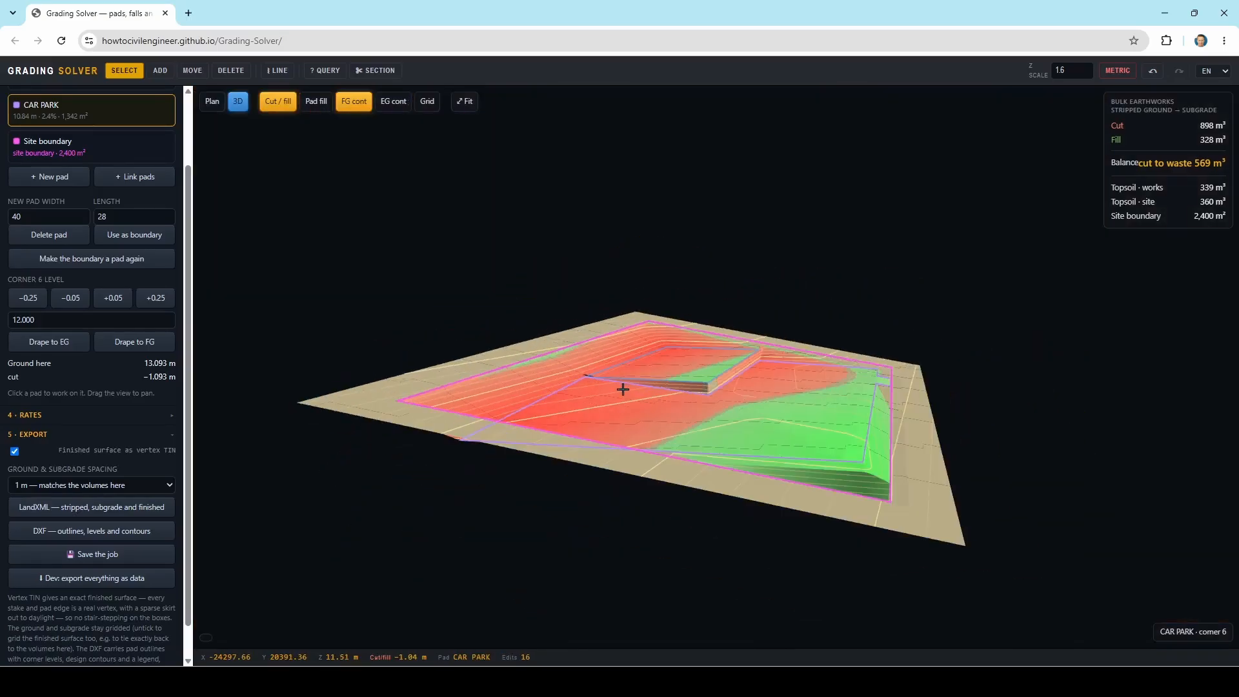
left_click_drag(639, 400, 482, 400)
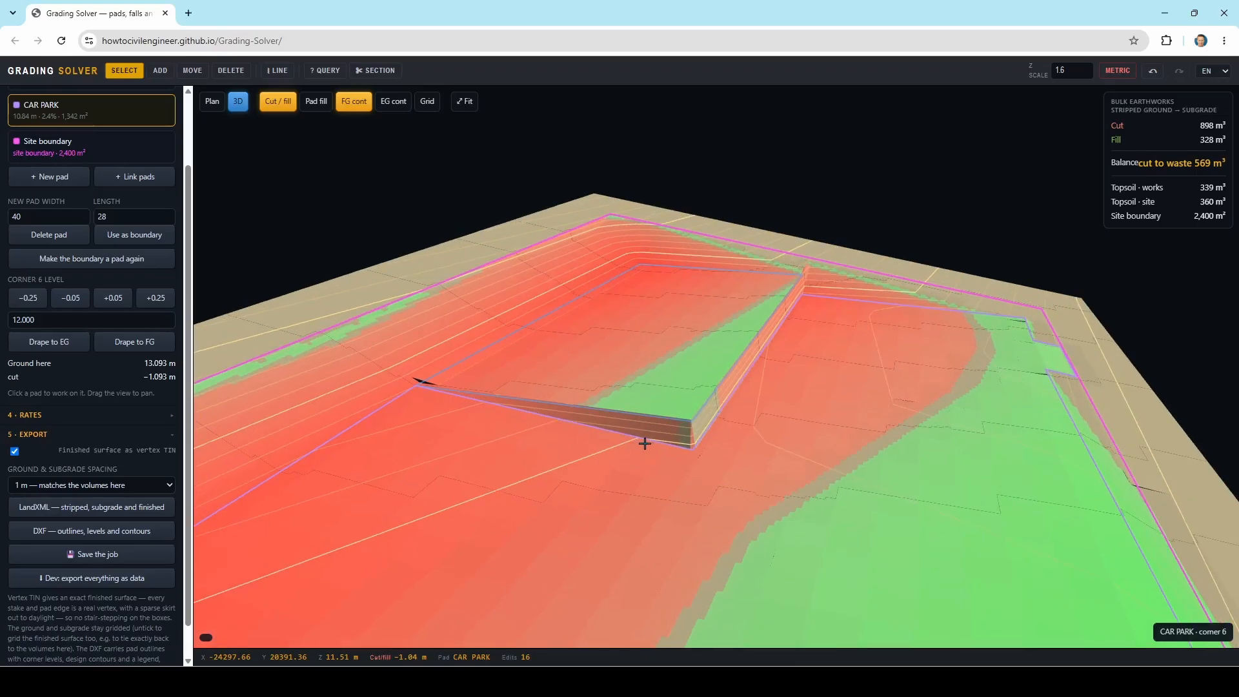
left_click_drag(765, 382, 801, 317)
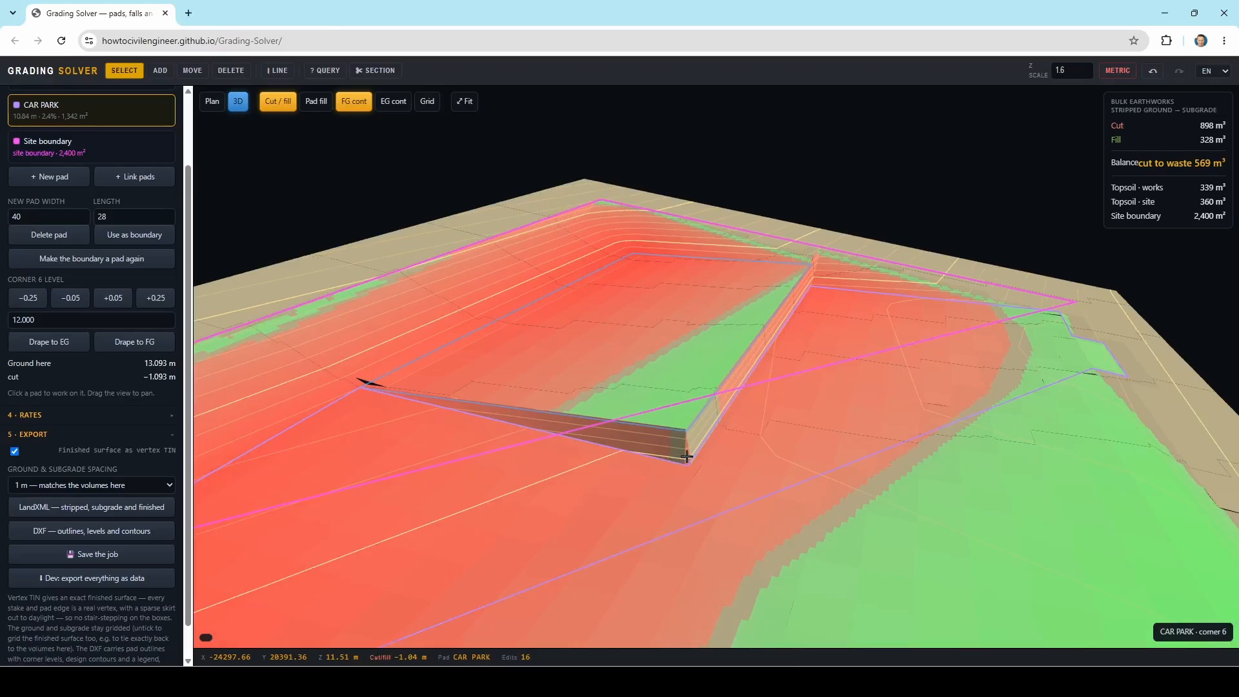
Return to plan view and set the car park edge along the building's south side to a 2.50% grade from its east end.
left_click(212, 101)
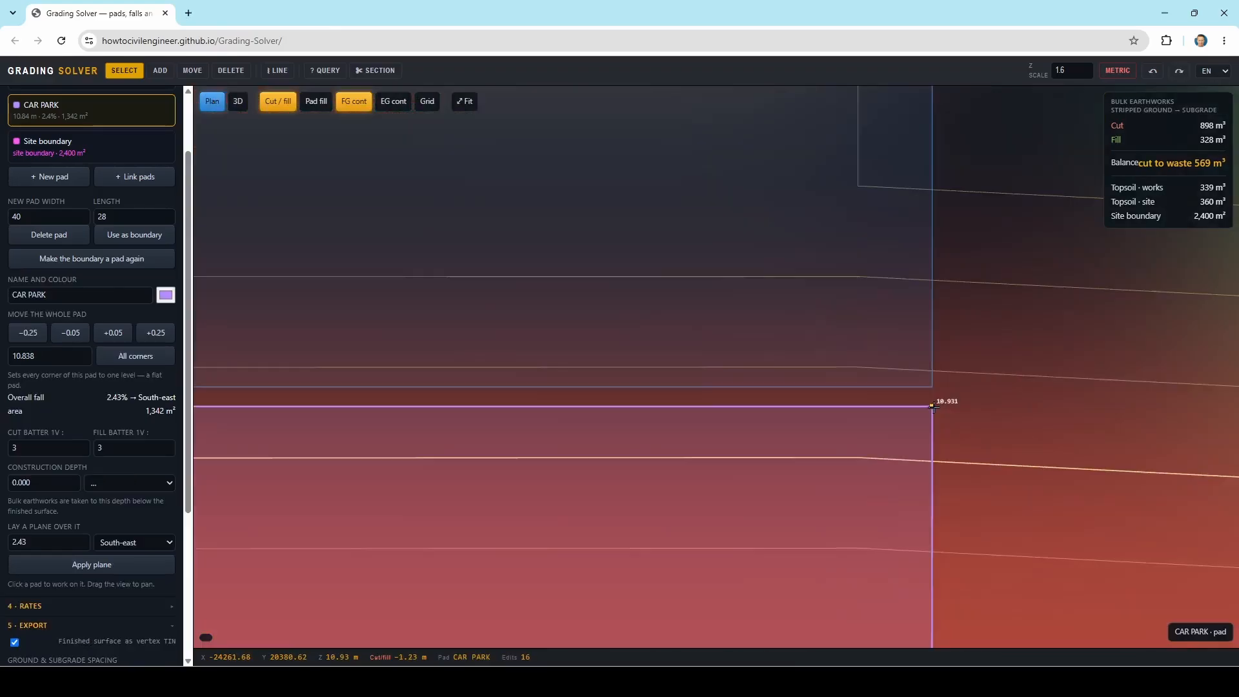
left_click(915, 409)
scroll(827, 432, "down", 15)
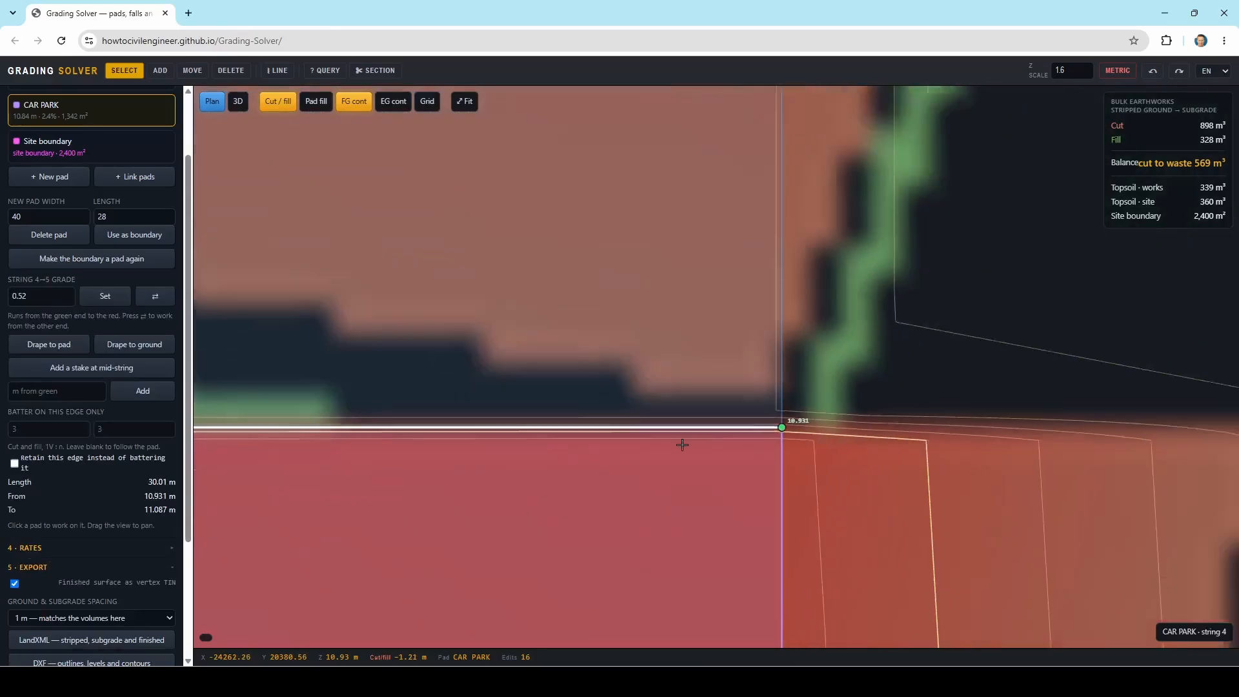
scroll(1006, 413, "down", 10)
left_click_drag(816, 417, 957, 421)
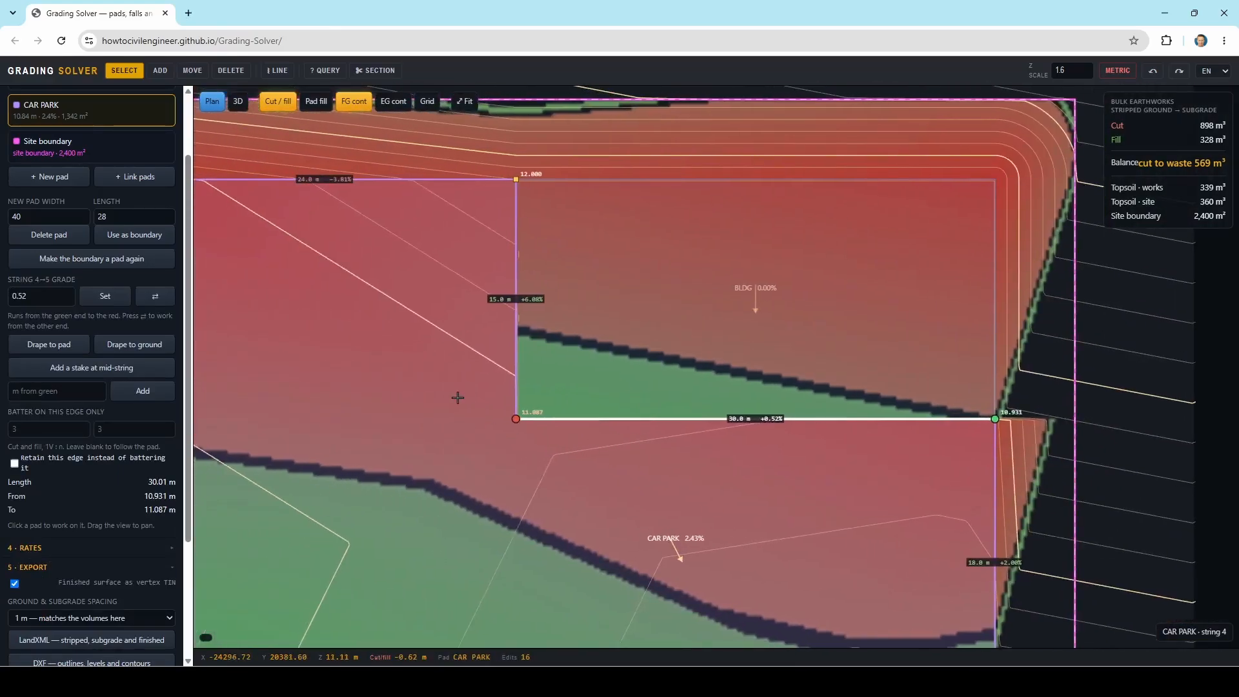
left_click_drag(49, 296, 3, 304)
type("2")
left_click(105, 295)
Examine the car park levels, contours and cut/fill around the building's southwest corner and across the whole pad.
scroll(506, 323, "up", 5)
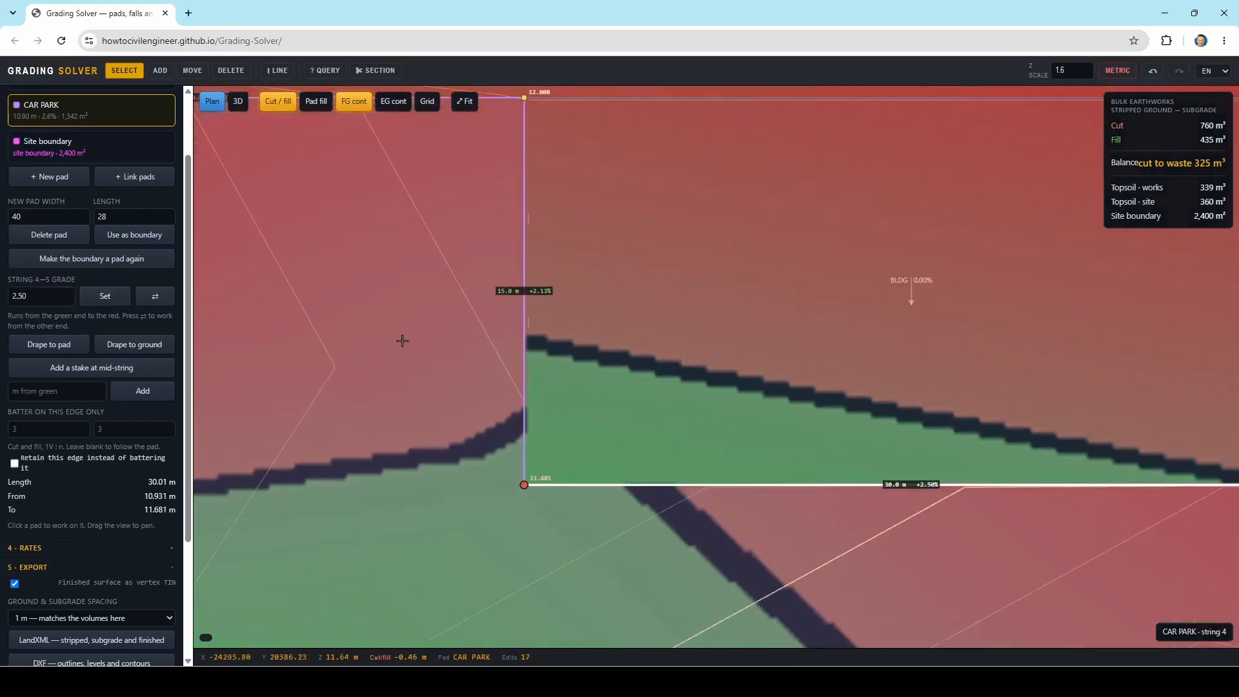
scroll(499, 401, "down", 2)
left_click_drag(517, 429, 542, 492)
scroll(534, 377, "up", 1)
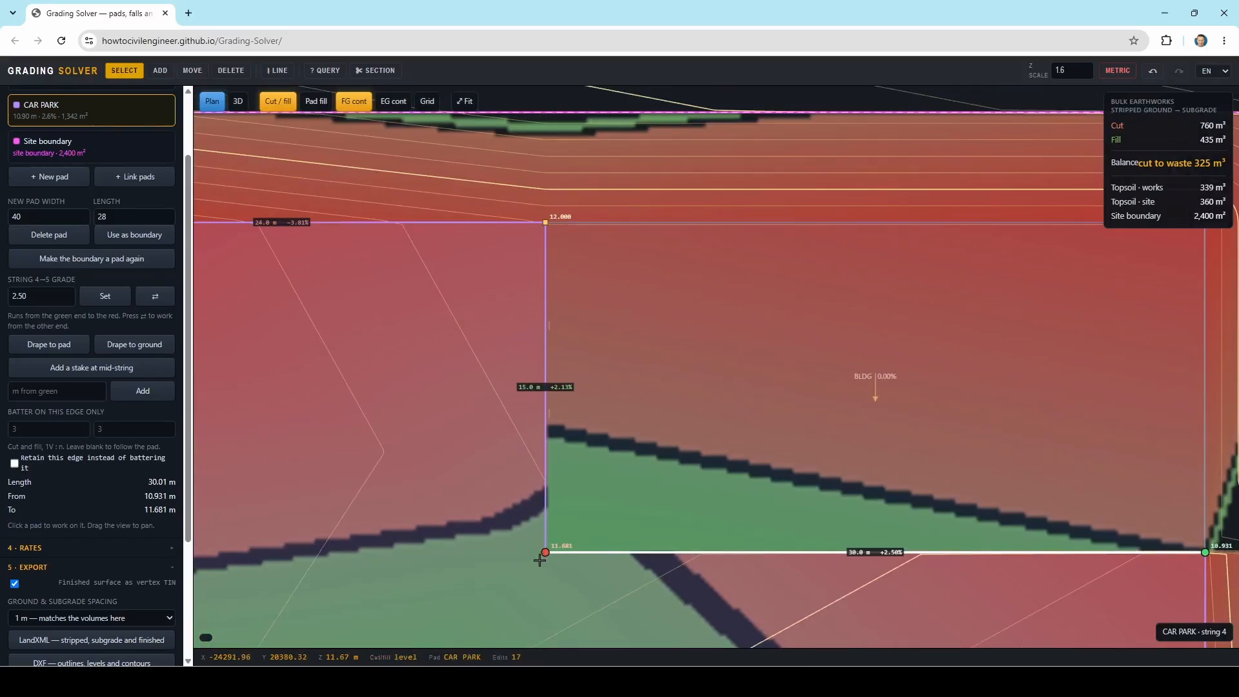
scroll(746, 546, "down", 2)
left_click_drag(752, 479, 838, 305)
scroll(783, 495, "down", 1)
scroll(729, 483, "down", 1)
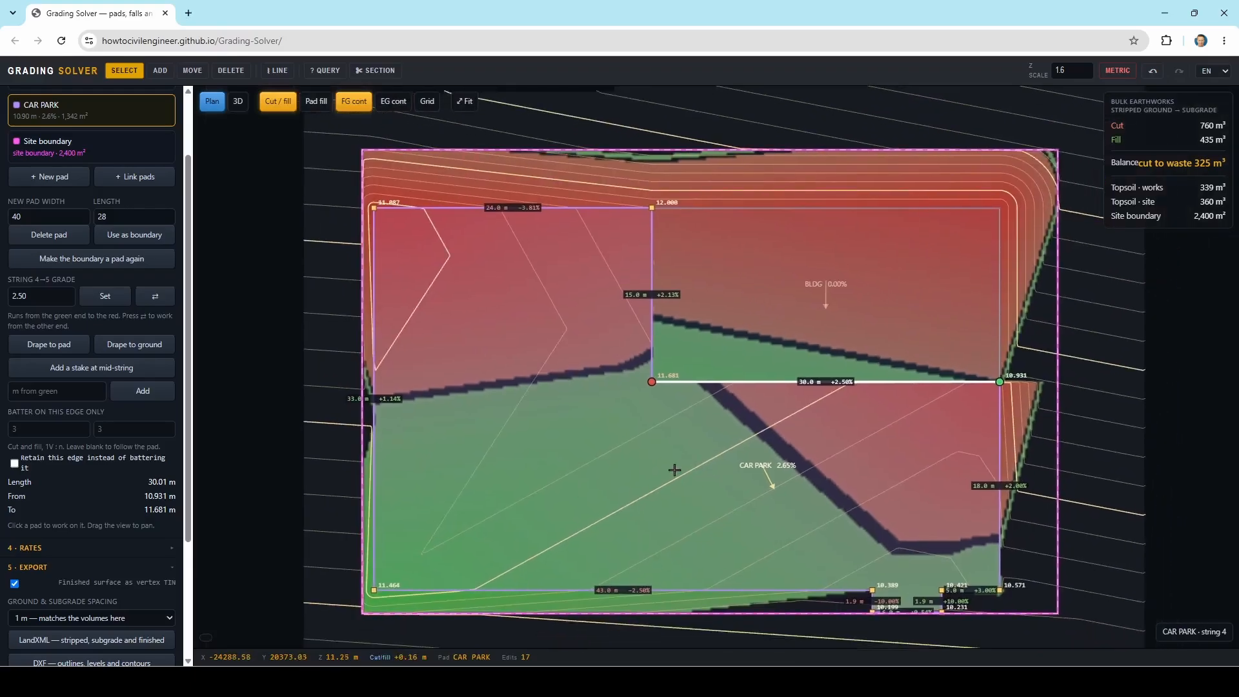
scroll(405, 198, "up", 2)
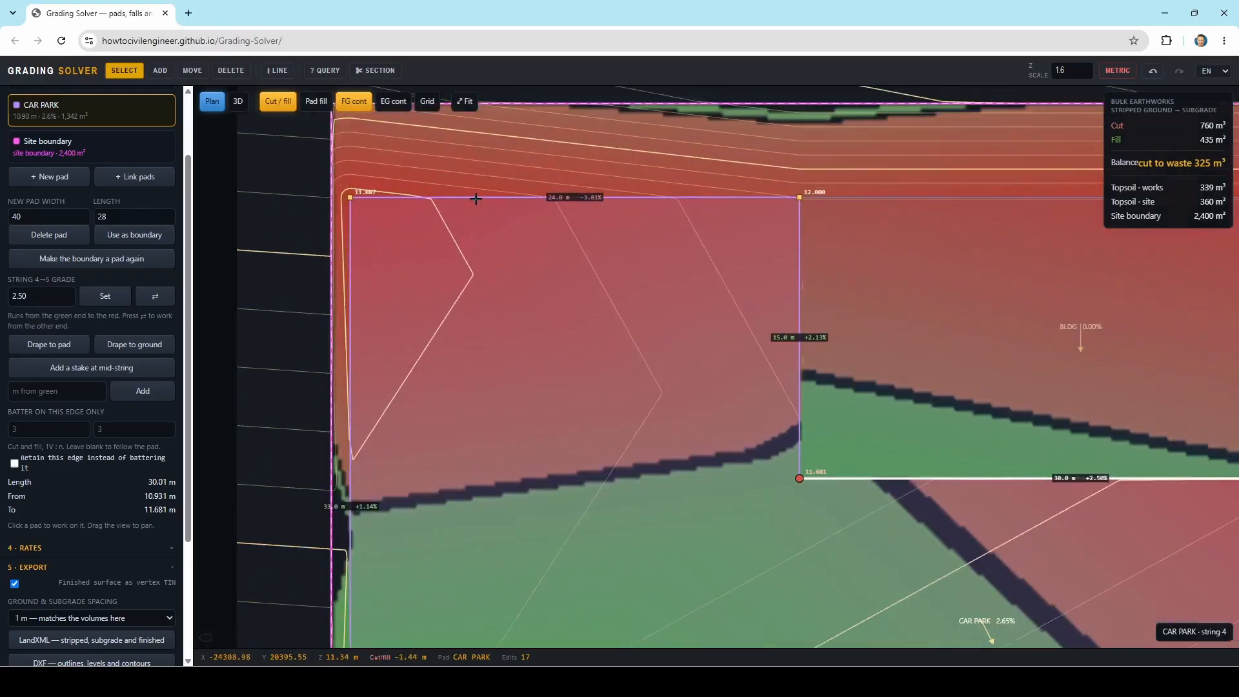
Select the car park's north edge and check its grade and the levels down the west side.
left_click(475, 197)
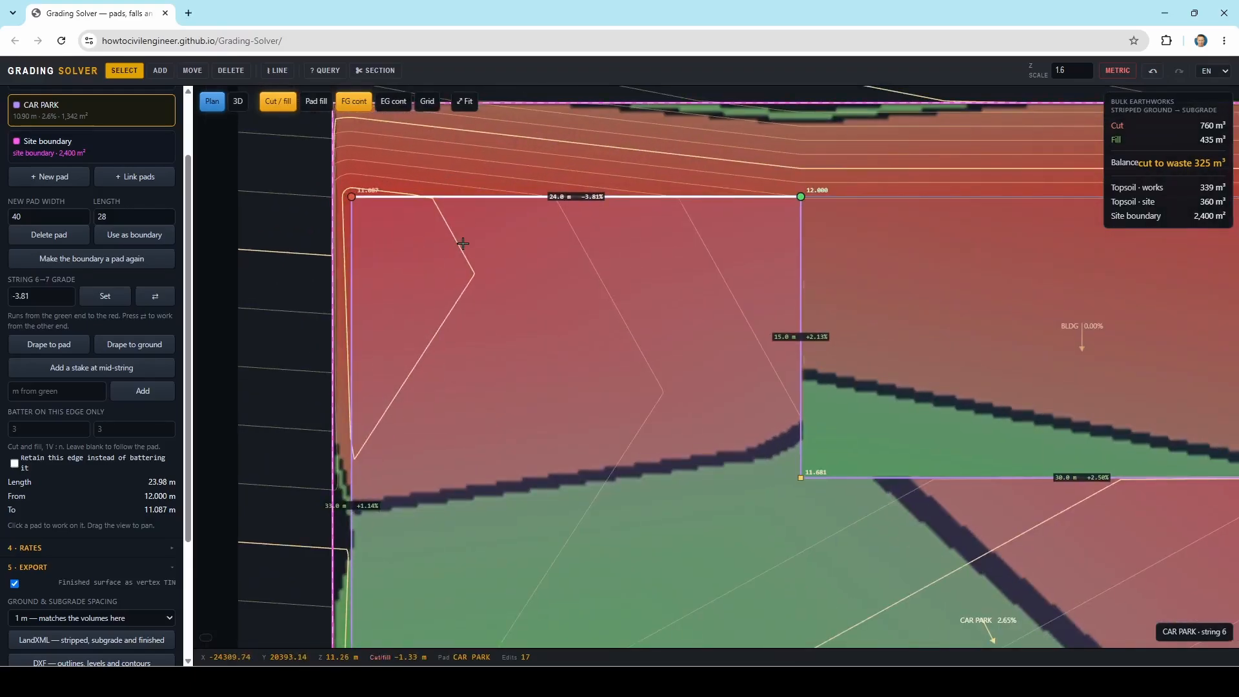
left_click_drag(340, 208, 405, 282)
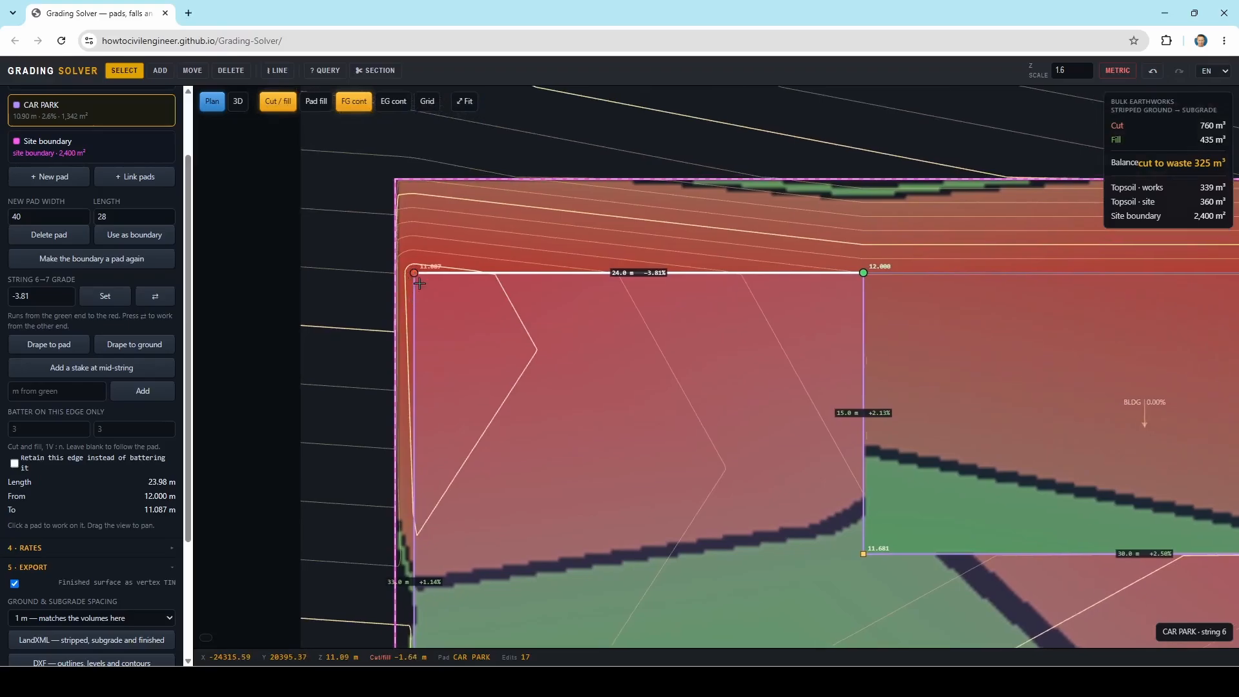
scroll(418, 284, "down", 1)
left_click_drag(439, 360, 465, 235)
scroll(443, 427, "up", 2)
scroll(444, 426, "down", 2)
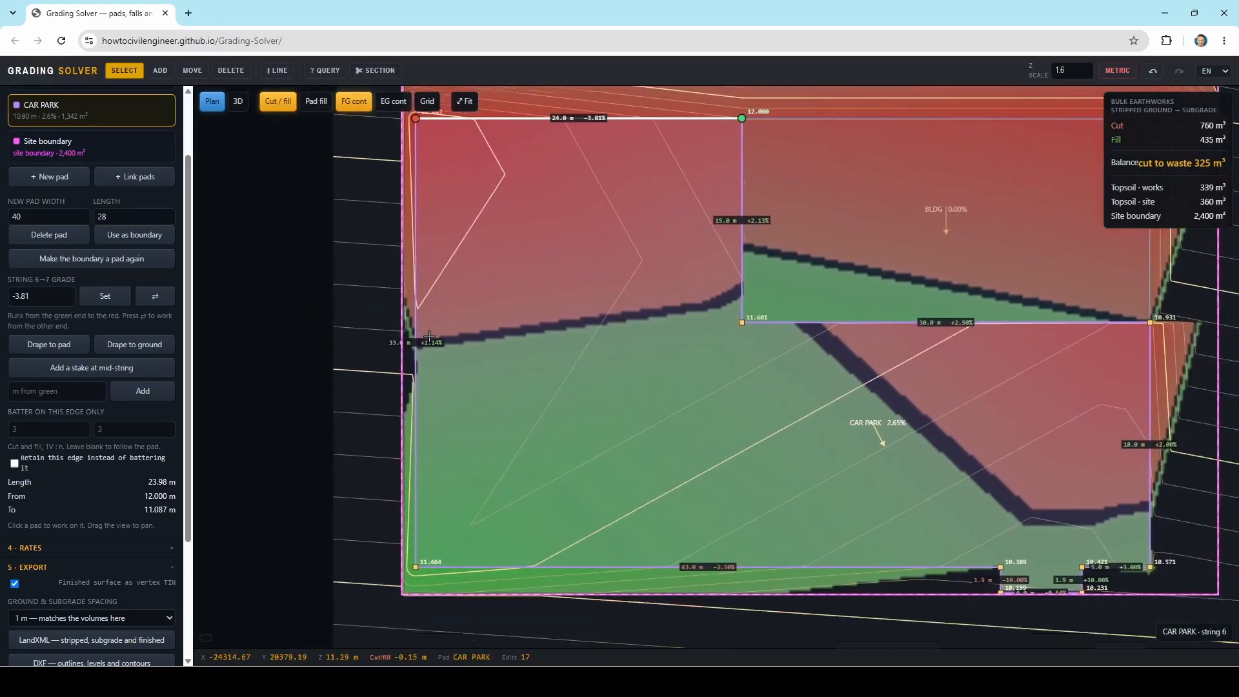
left_click_drag(432, 511, 503, 373)
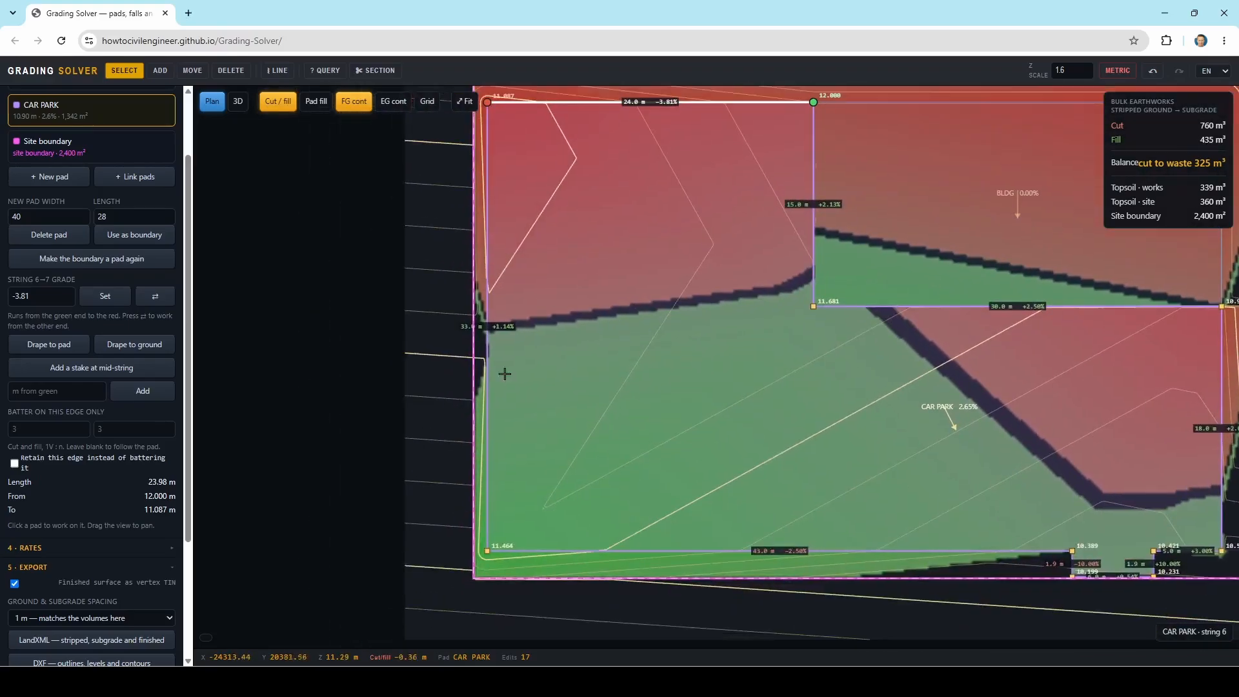
Set the car park's west edge to a 2.50% grade, working from the southwest corner up to the northwest corner.
left_click(487, 478)
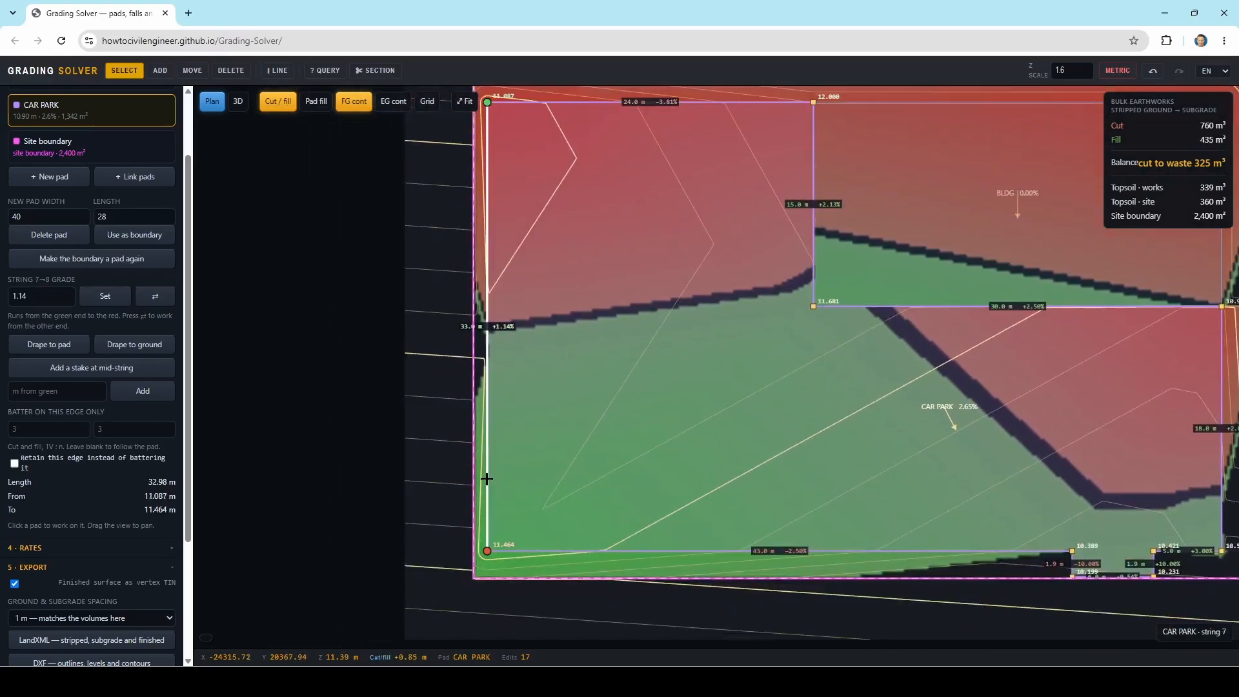
left_click(487, 550)
left_click(487, 505)
double_click(26, 295)
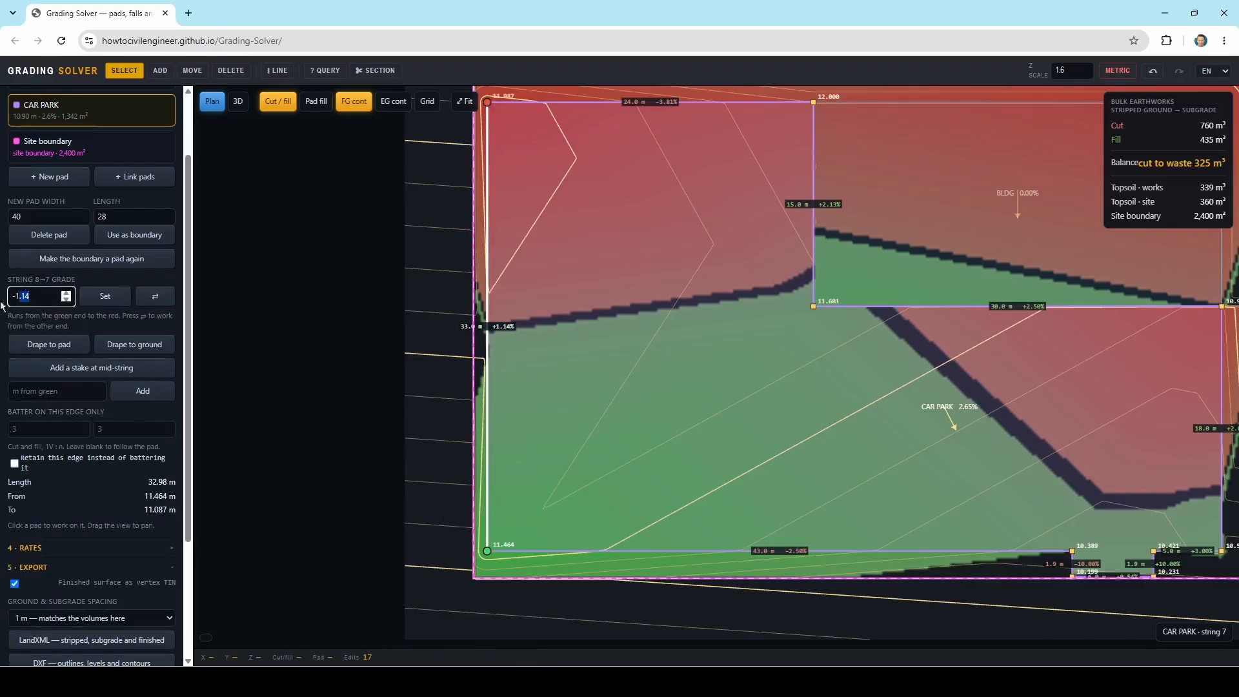
type("2.5")
left_click(111, 300)
scroll(433, 267, "down", 1)
middle_click_drag(434, 268, 421, 340)
scroll(497, 223, "up", 4)
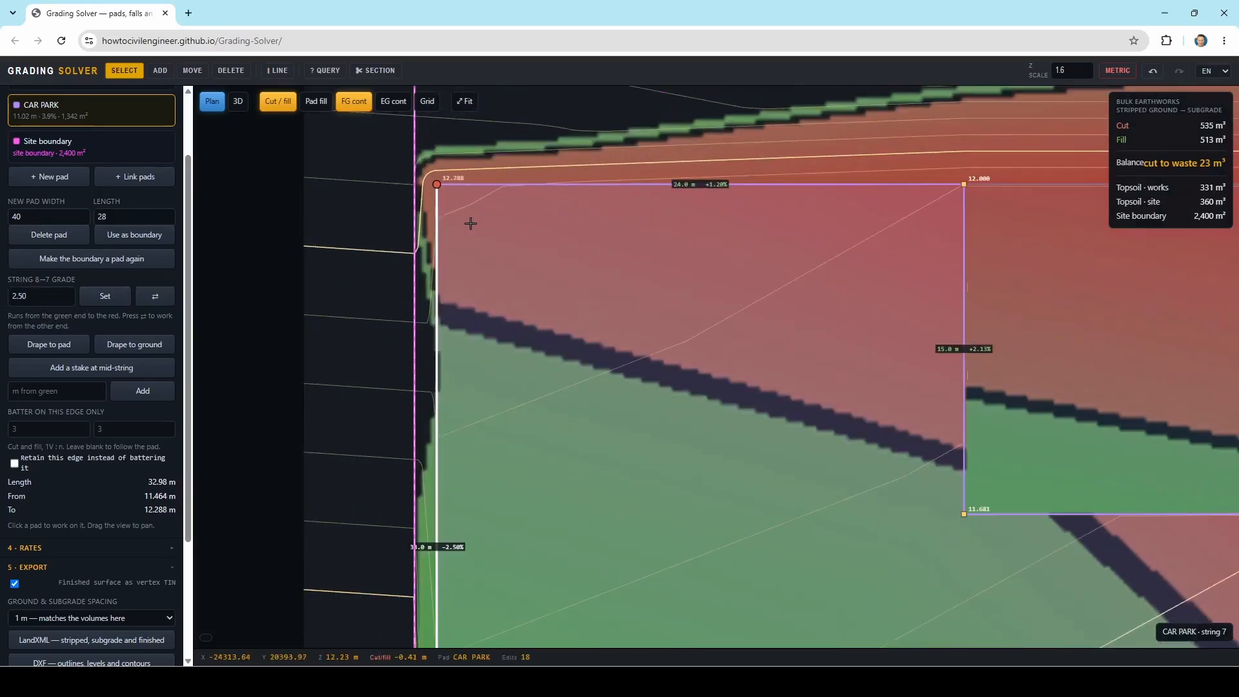
scroll(468, 245, "down", 2)
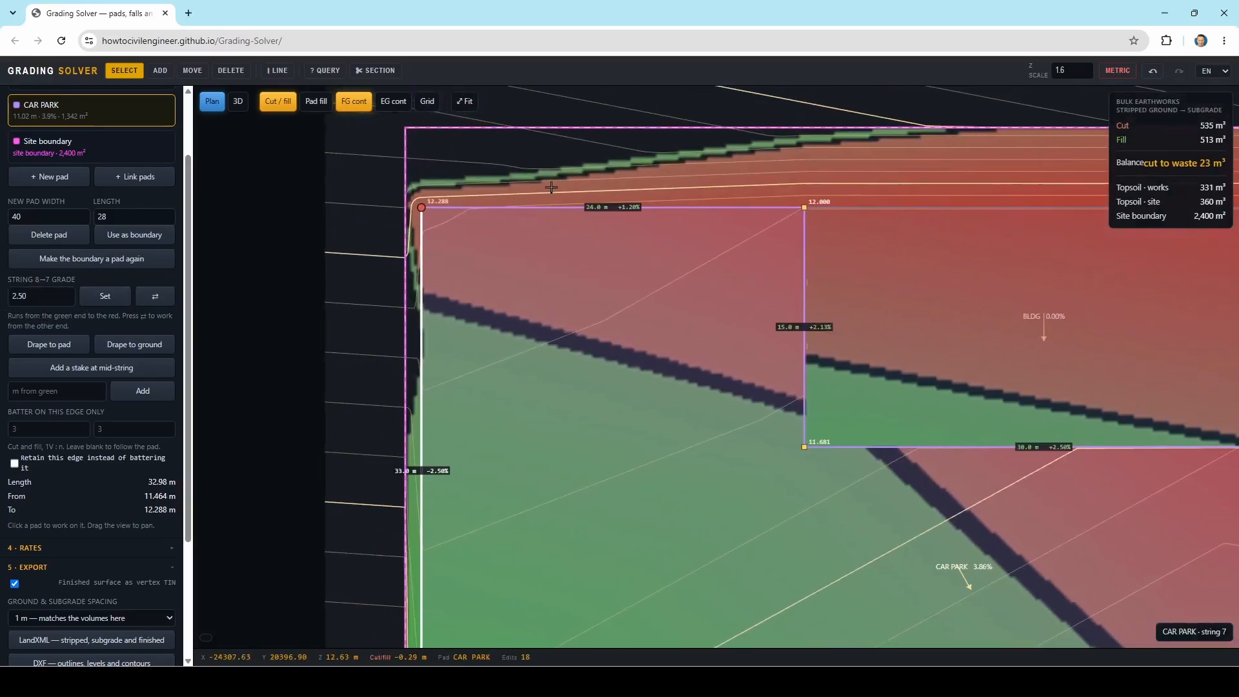
Select the site boundary and set the construction depth everywhere but the pads to 0.15 m.
left_click(480, 157)
scroll(45, 374, "down", 2)
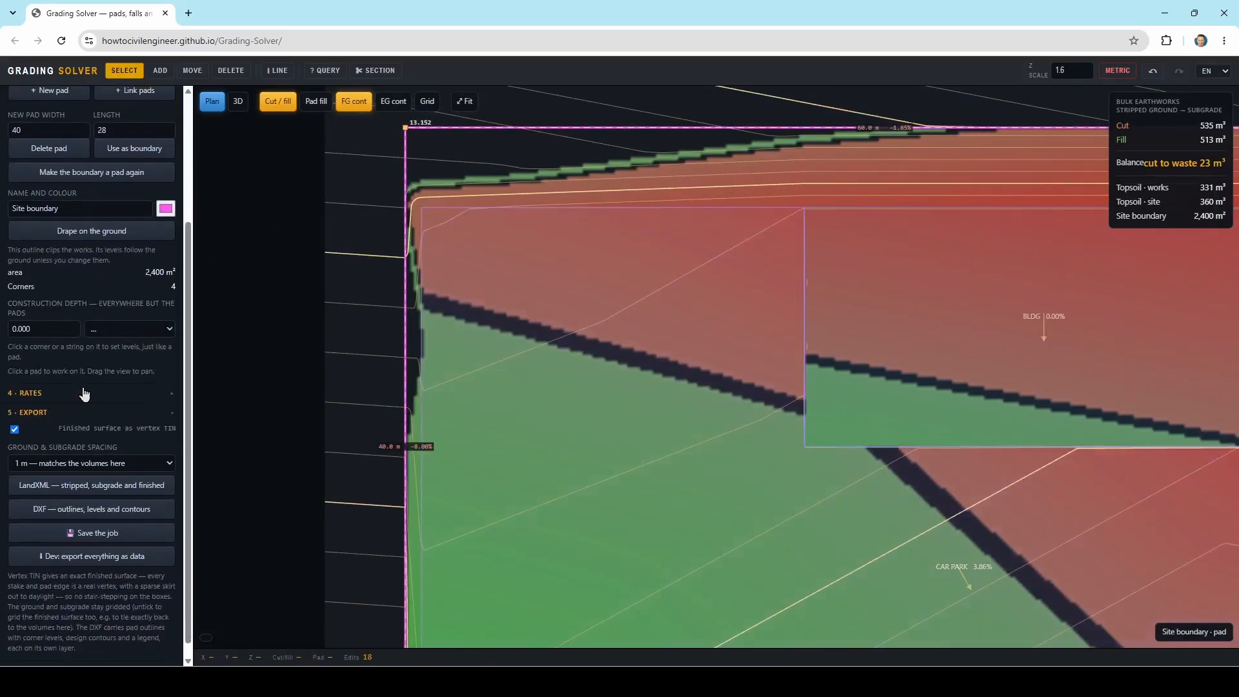
left_click(27, 329)
type("0.15")
left_click(30, 343)
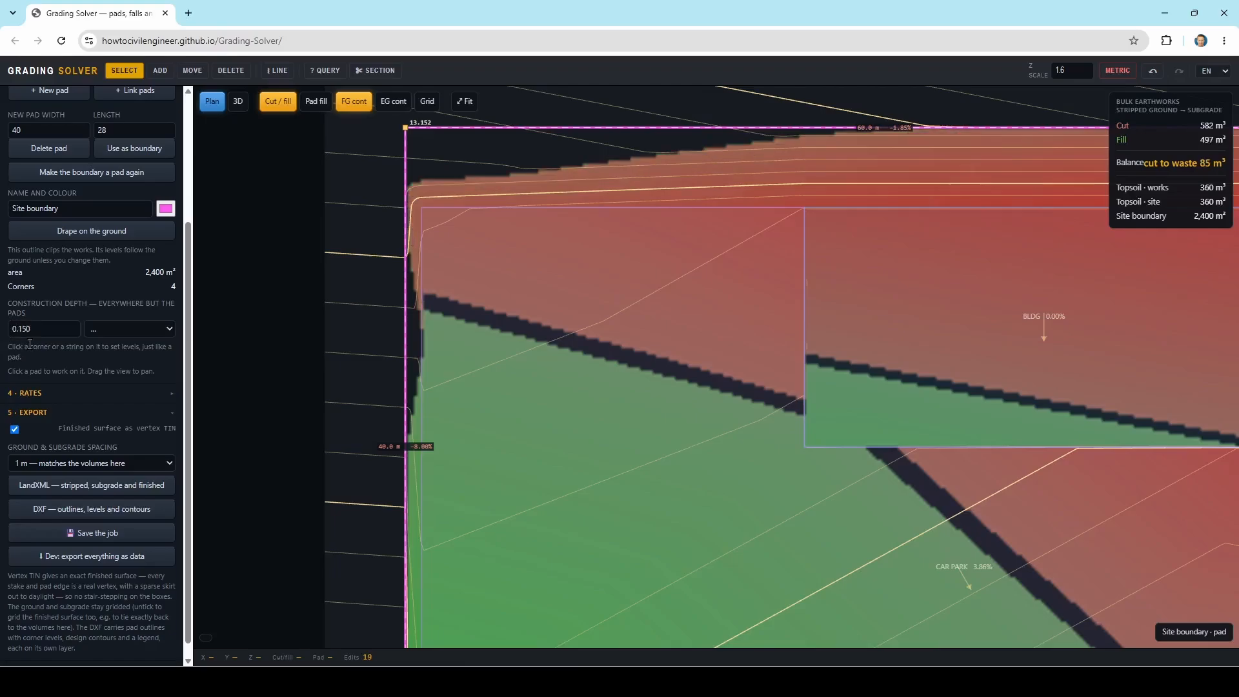
Examine the cut/fill shading and batters between the car park and the site boundary along the north and west sides.
scroll(476, 254, "down", 2)
scroll(458, 268, "up", 4)
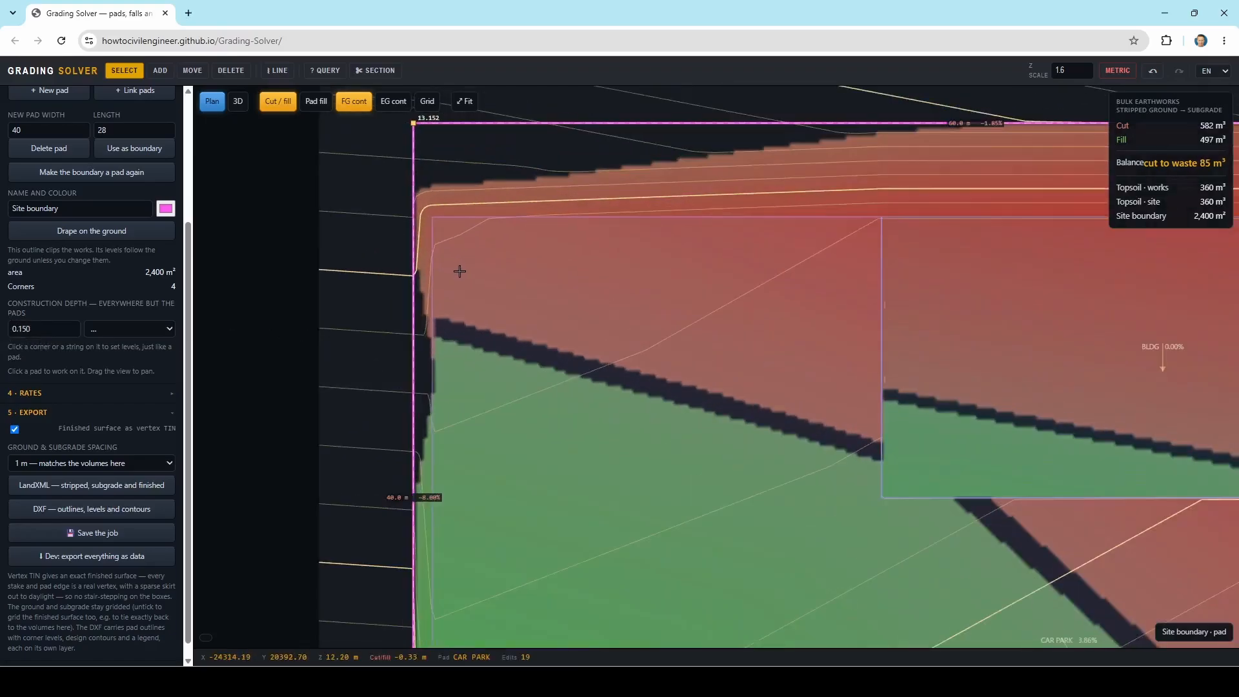
scroll(420, 222, "up", 2)
scroll(413, 253, "down", 2)
scroll(425, 247, "up", 3)
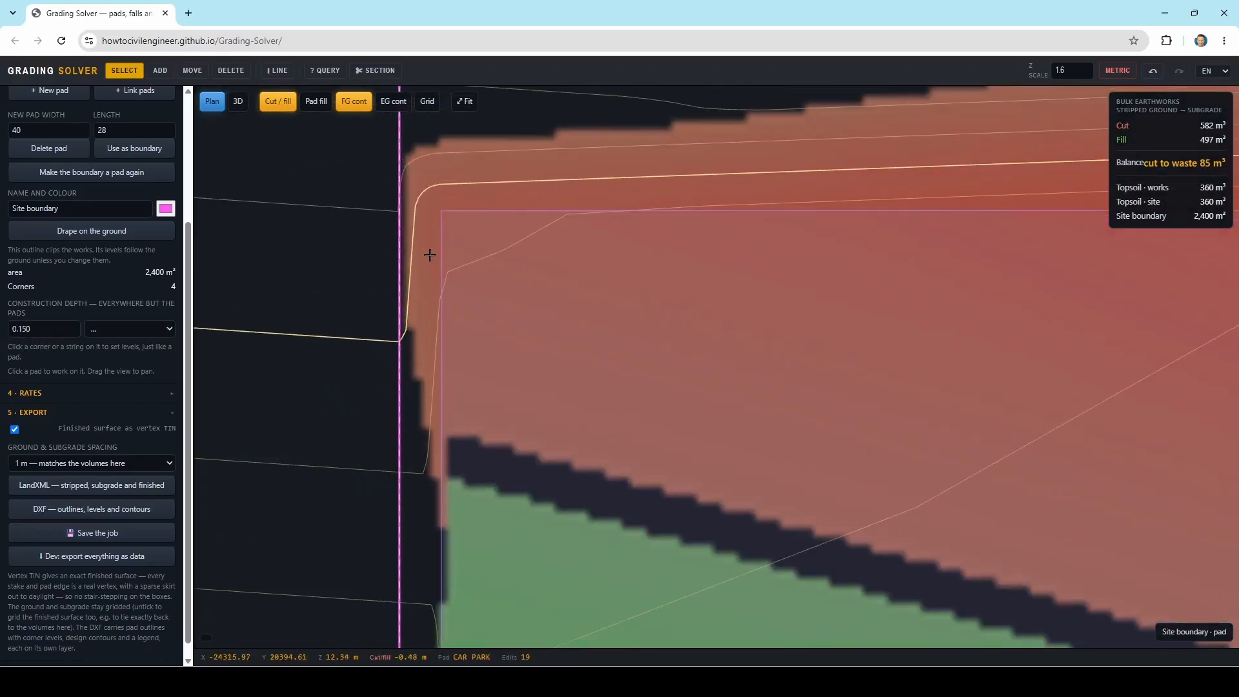
scroll(428, 256, "down", 5)
scroll(425, 282, "down", 3)
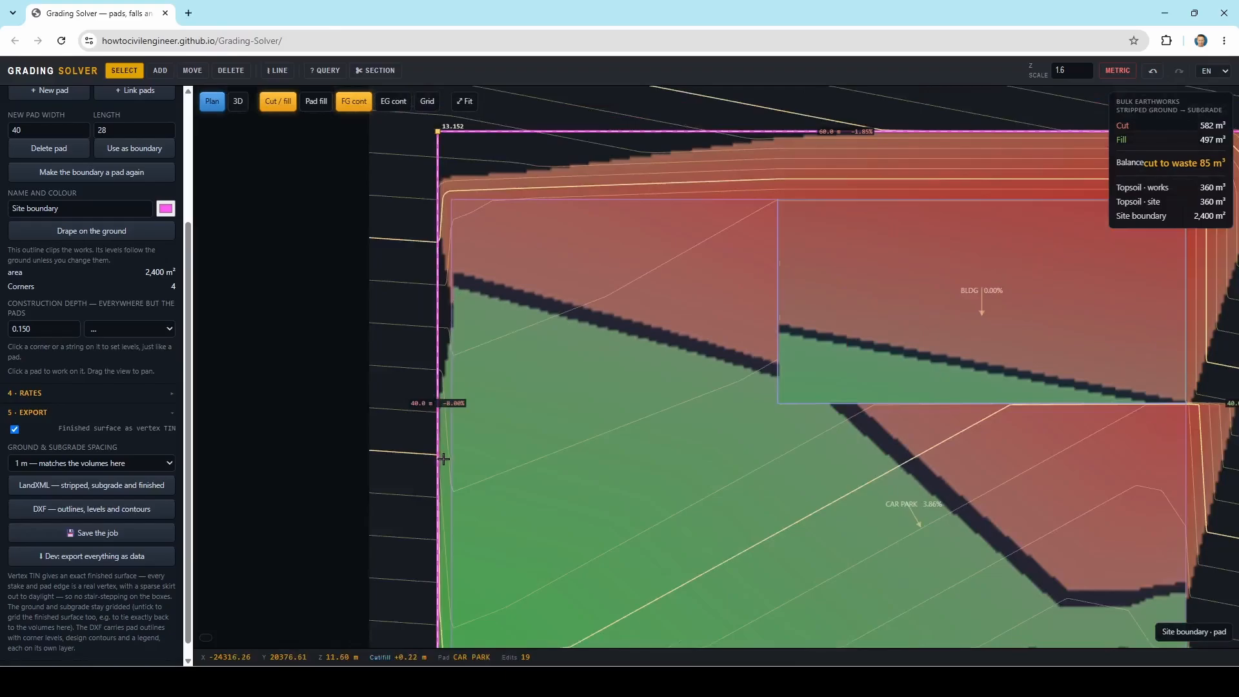
scroll(380, 363, "down", 2)
scroll(387, 362, "up", 4)
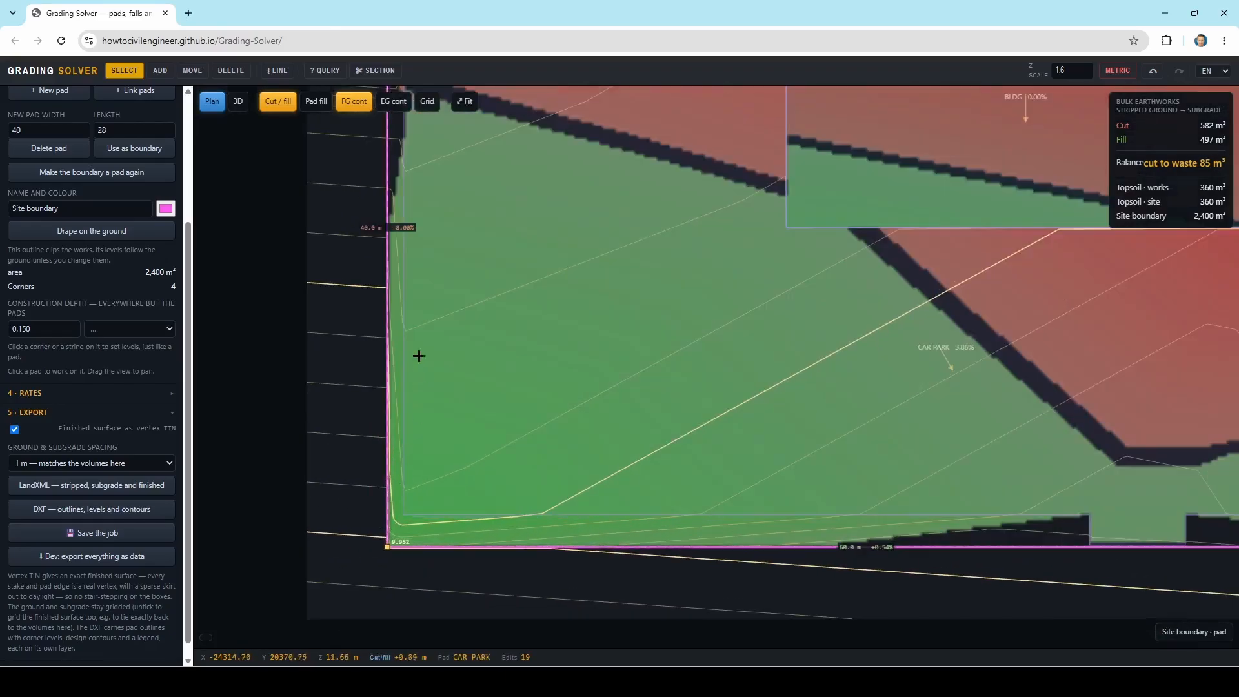
scroll(419, 253, "down", 1)
mouse_move(419, 253)
left_mouse_down()
mouse_move(396, 416)
mouse_move(407, 258)
mouse_move(403, 345)
left_mouse_up()
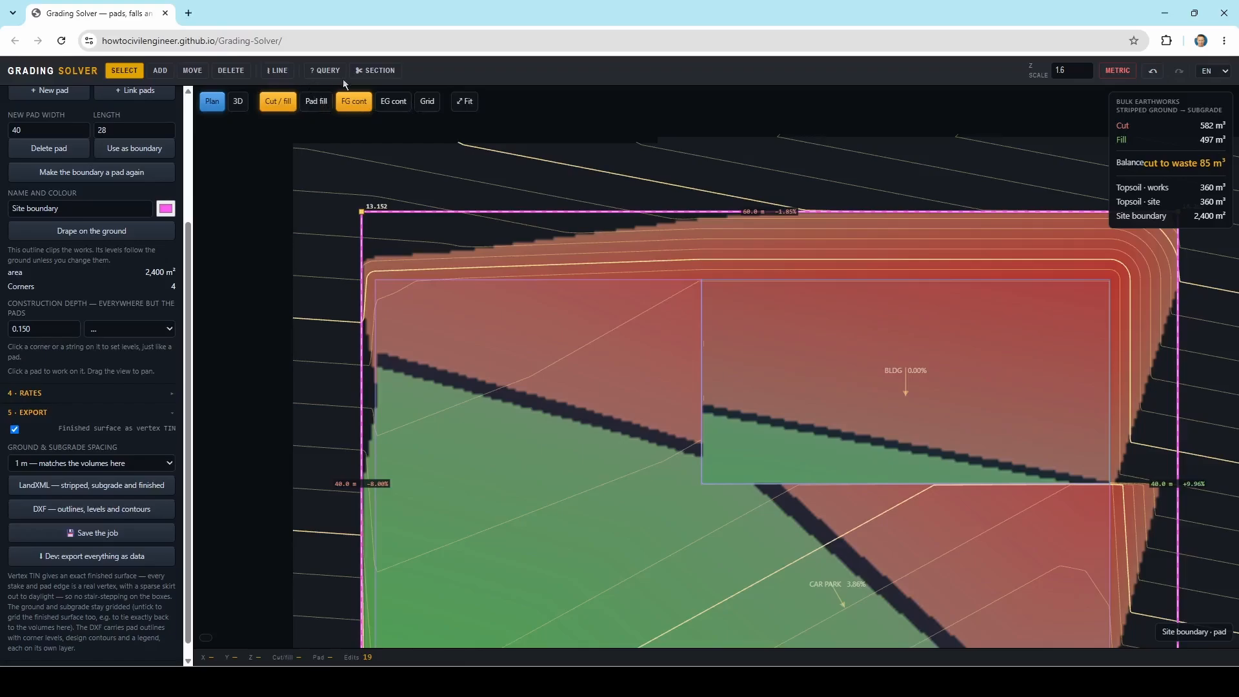
Cut a section about 8.3 m long across the site boundary and car park's west edge near the northwest corner, and review it.
left_click(373, 73)
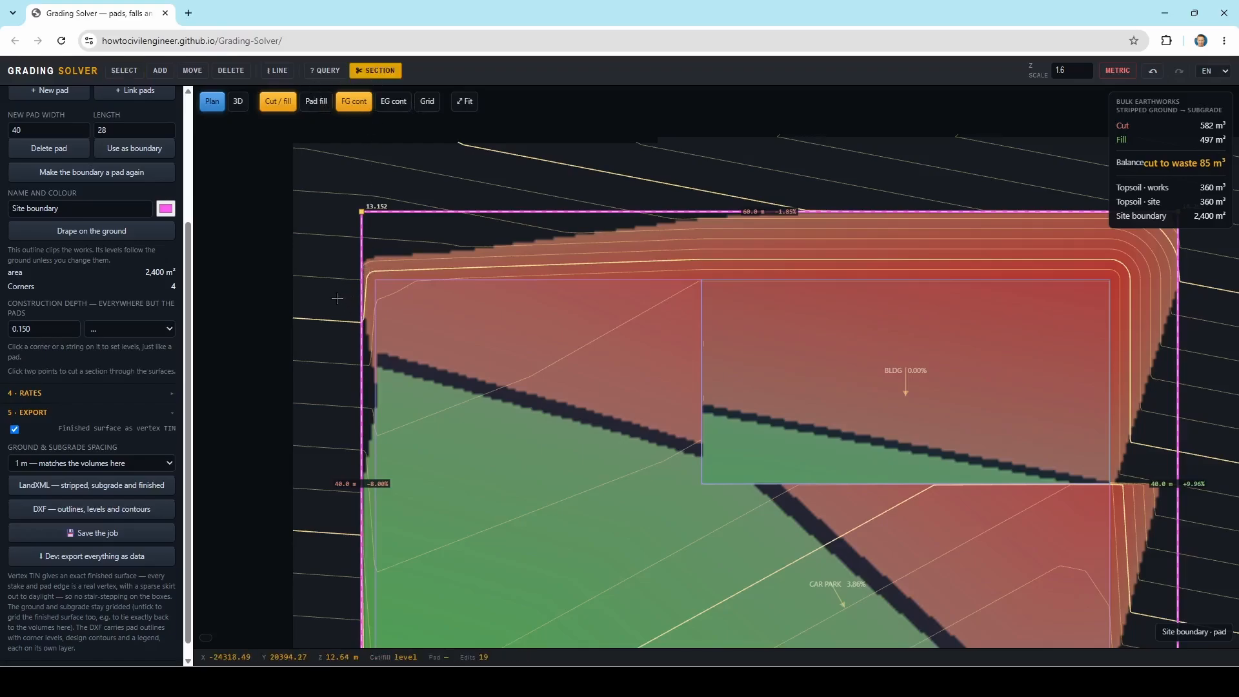
left_click(337, 298)
left_click(450, 300)
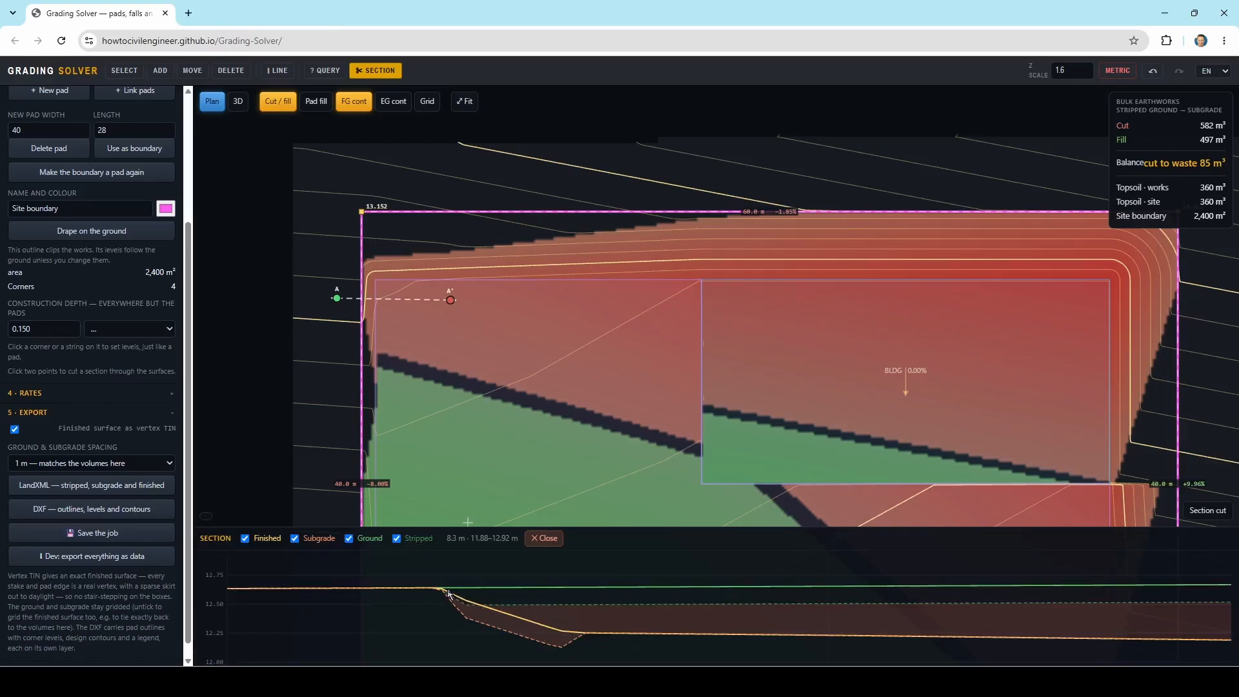
scroll(516, 406, "down", 3)
scroll(507, 423, "down", 2)
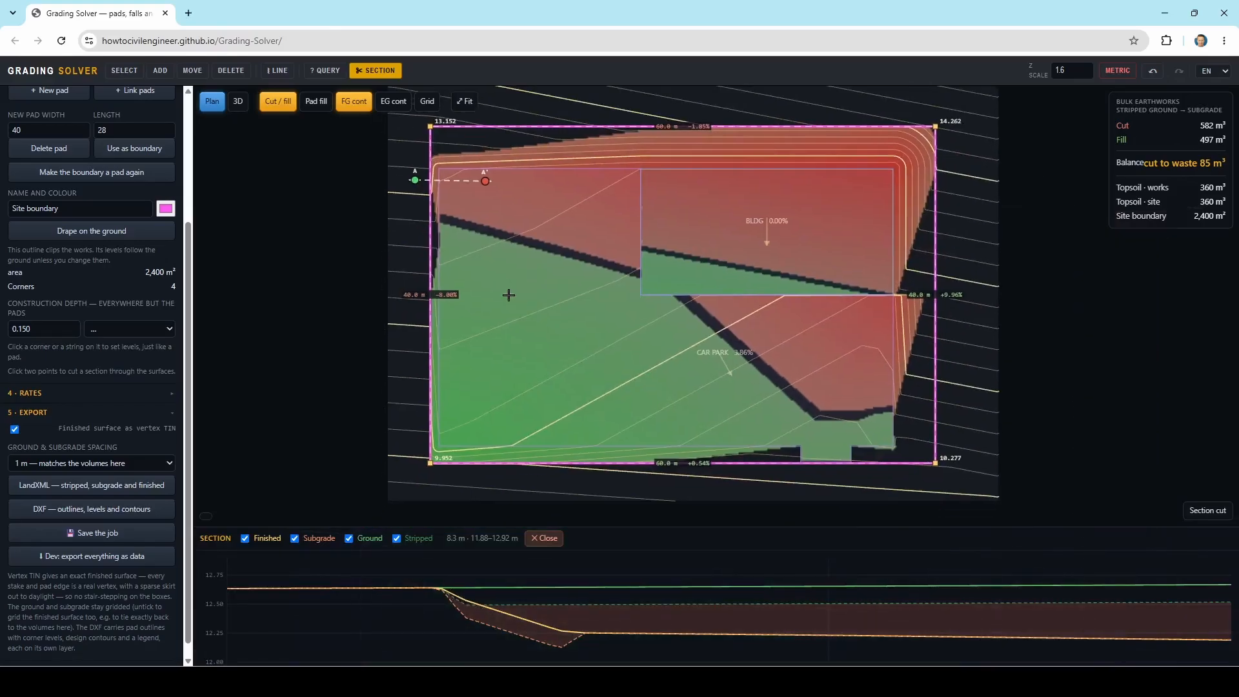
scroll(439, 284, "up", 3)
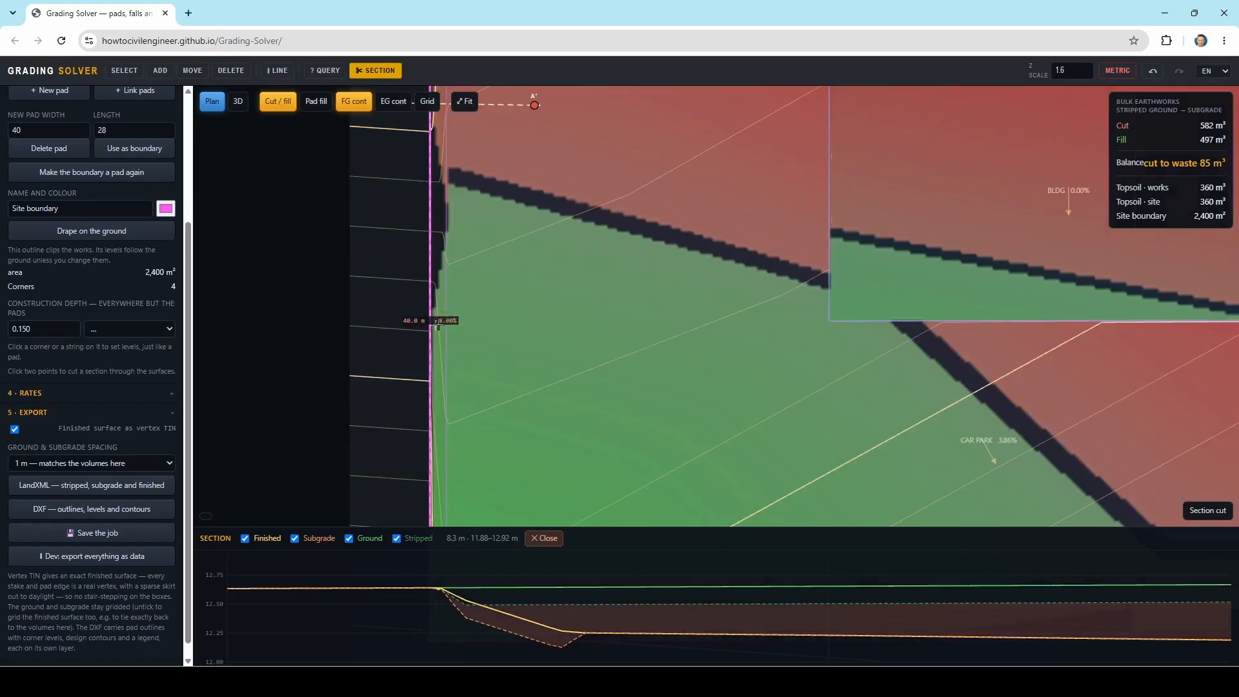
scroll(578, 312, "down", 3)
scroll(505, 276, "up", 1)
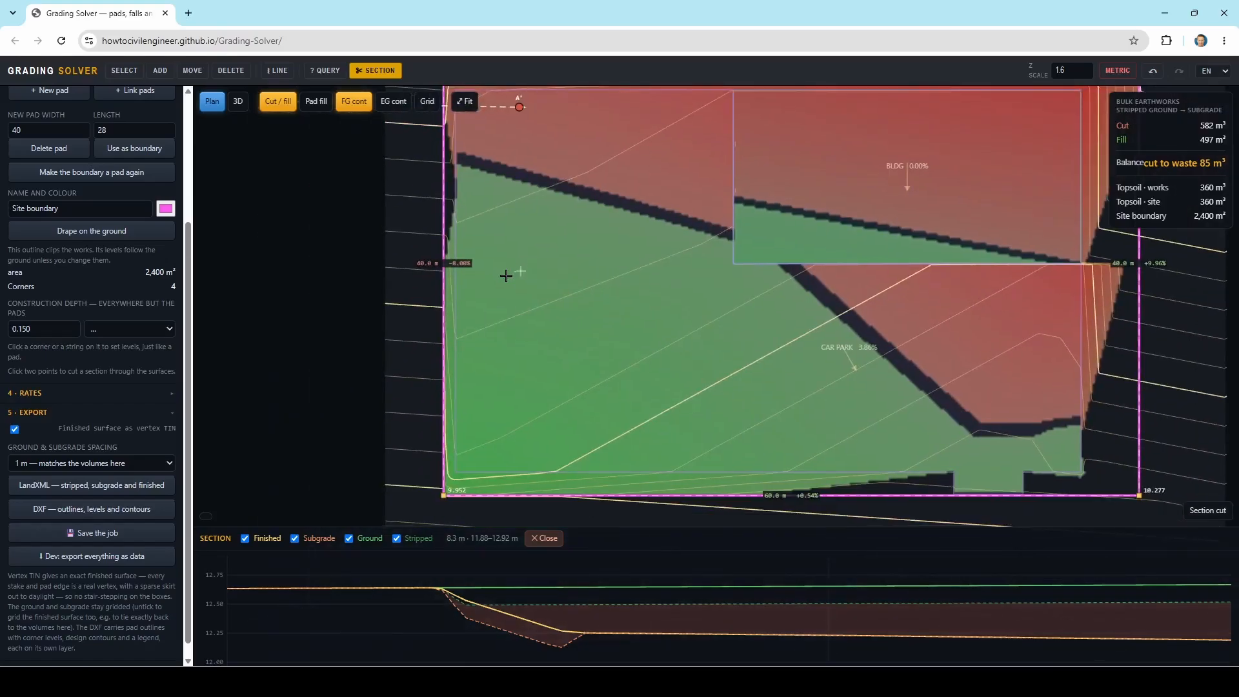
left_click_drag(505, 275, 423, 319)
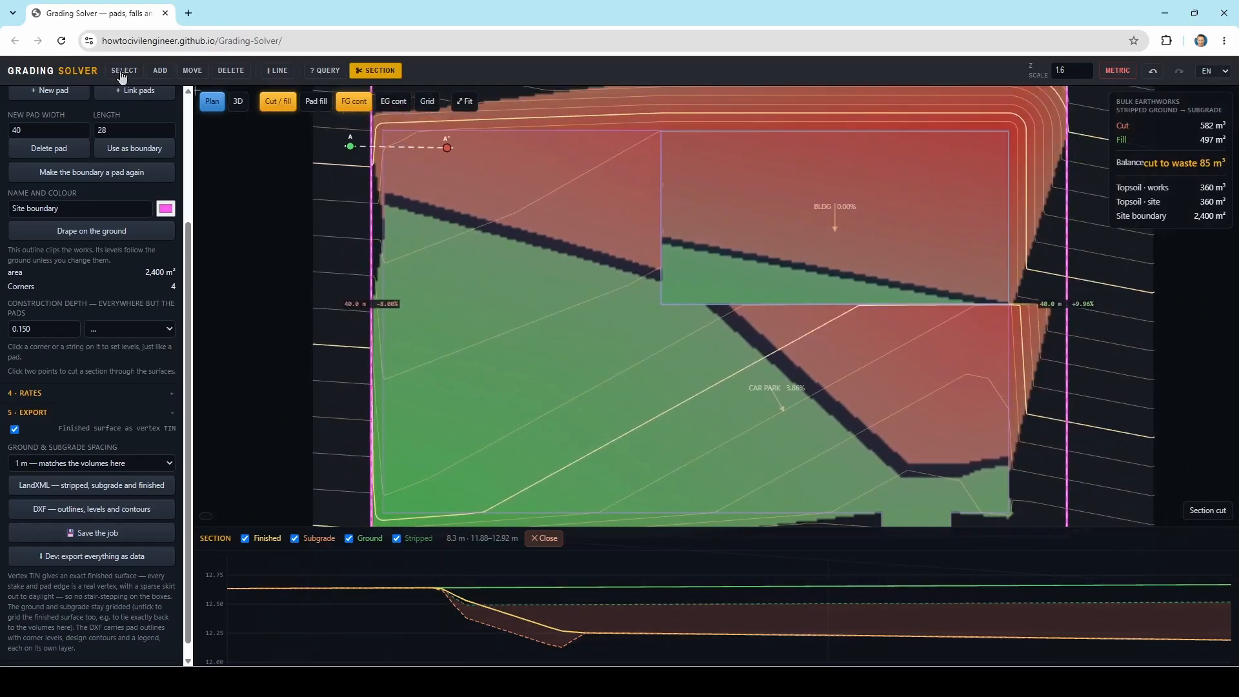
key("Escape")
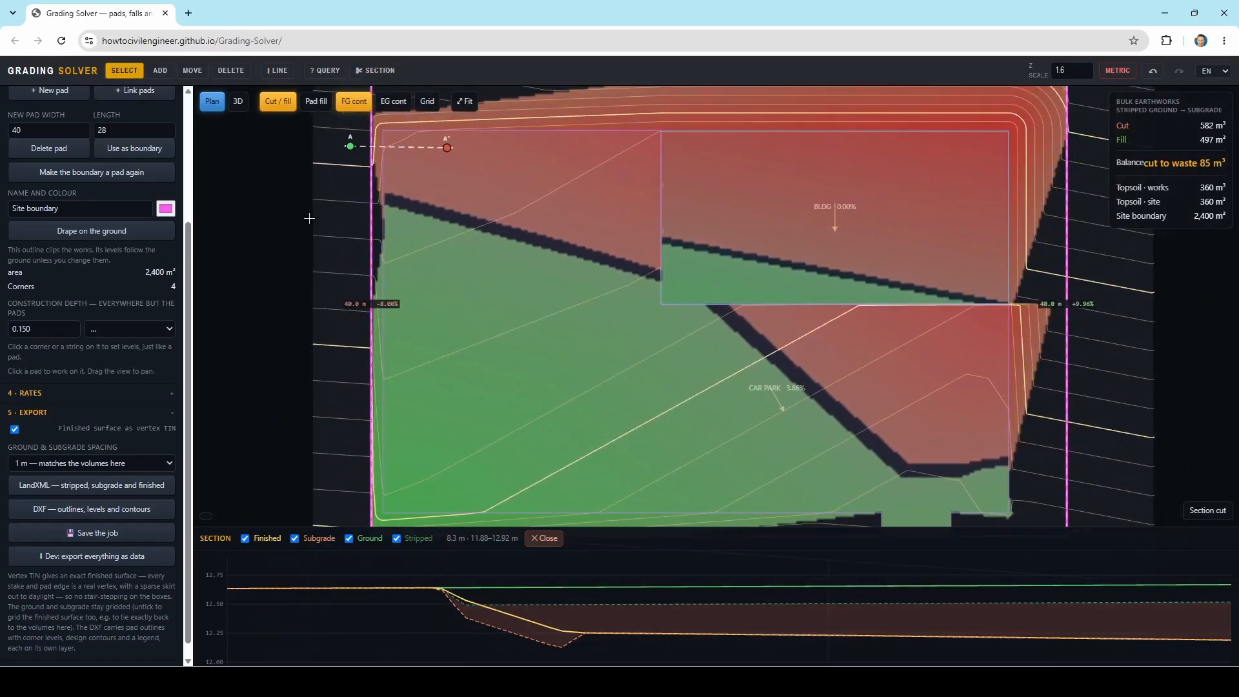
Try setting a stake partway along the car park's west edge where the fill begins to widen, and undo it.
left_click(383, 223)
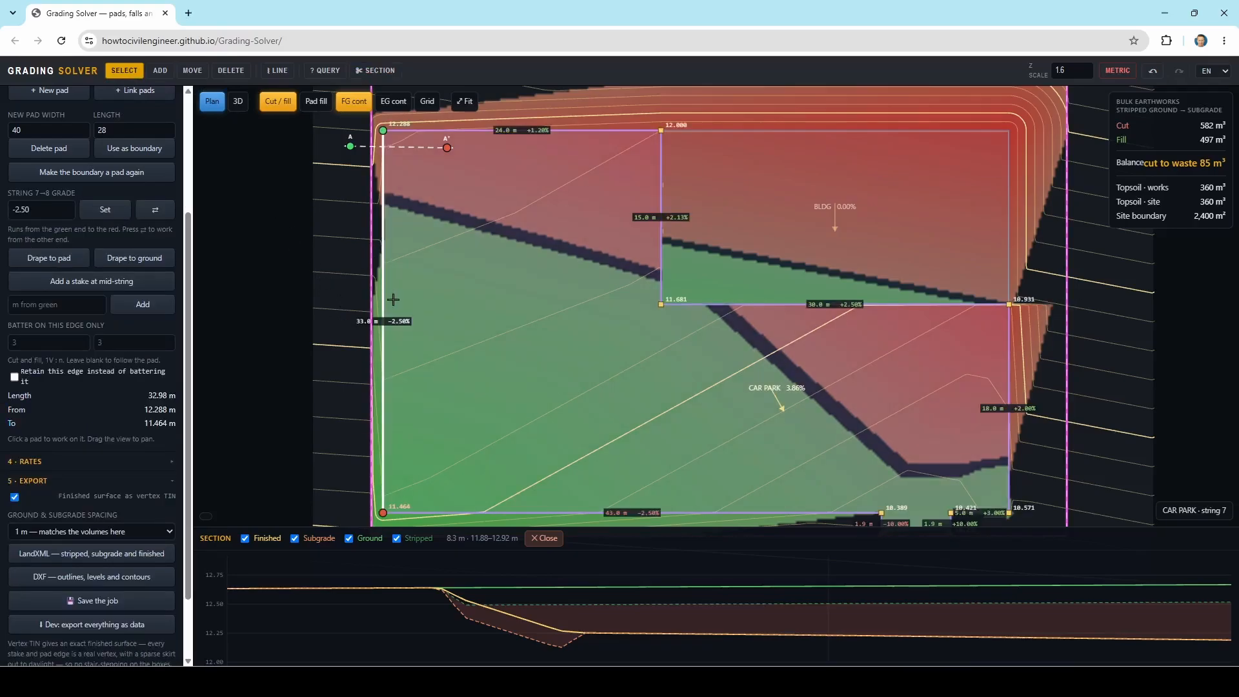
scroll(393, 299, "up", 4)
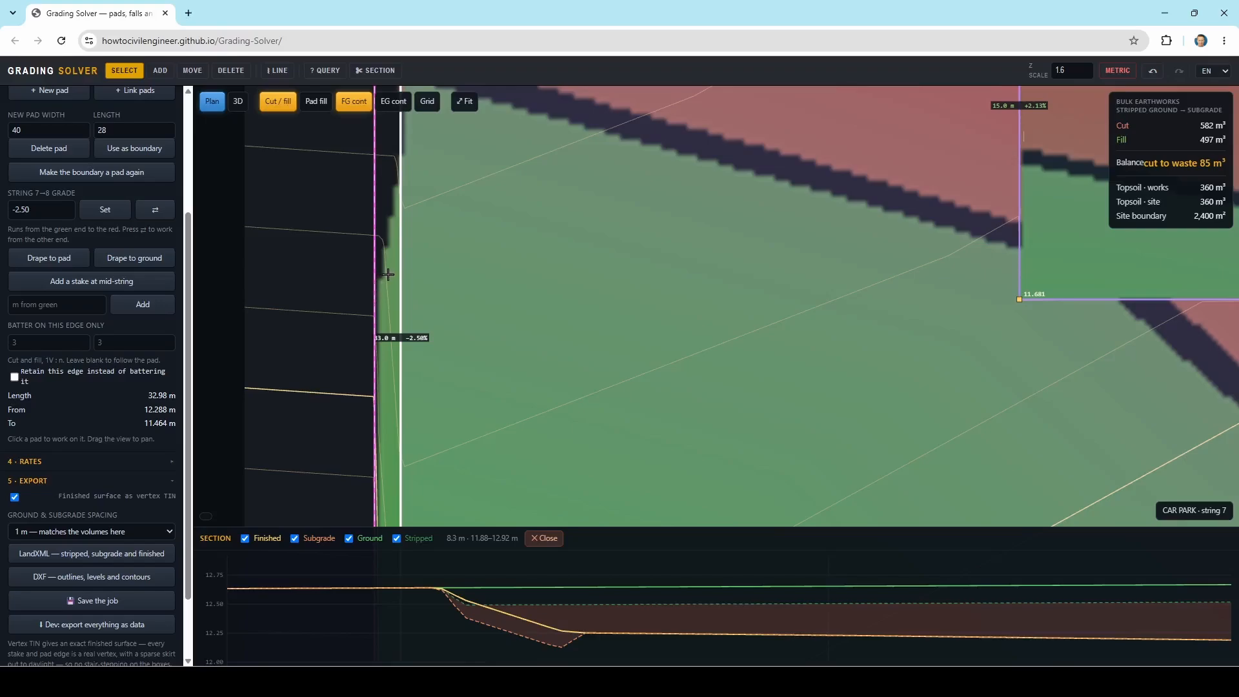
scroll(401, 274, "down", 2)
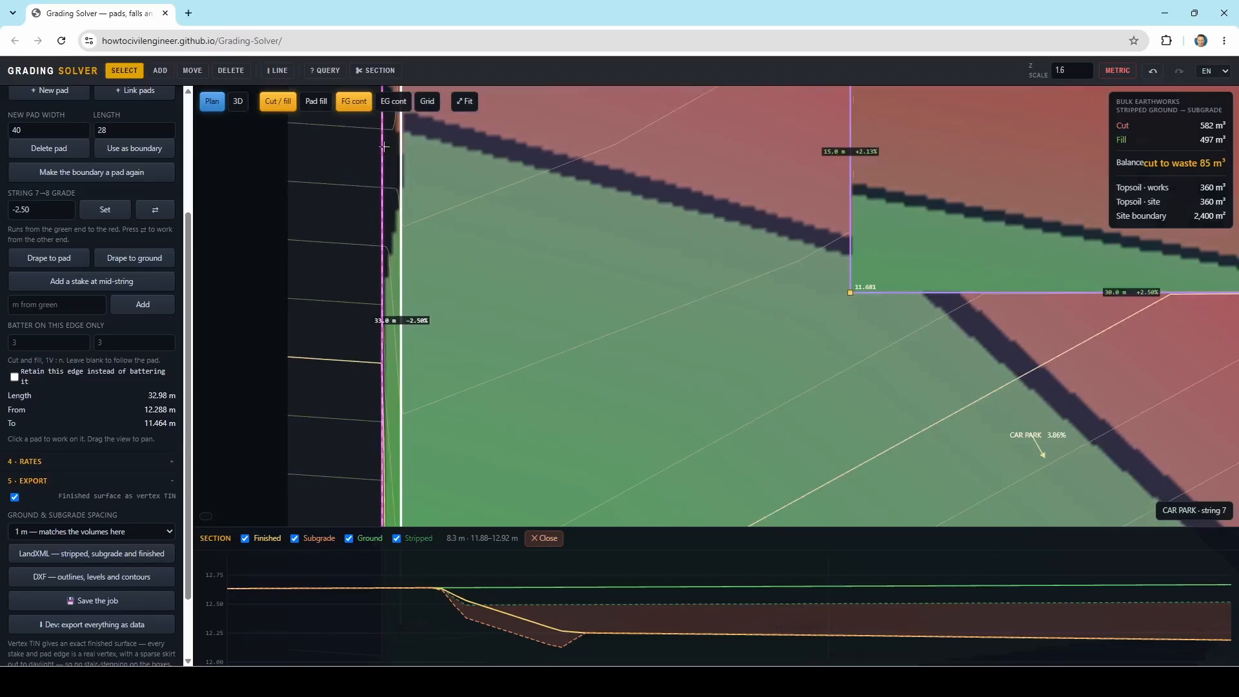
left_click(158, 72)
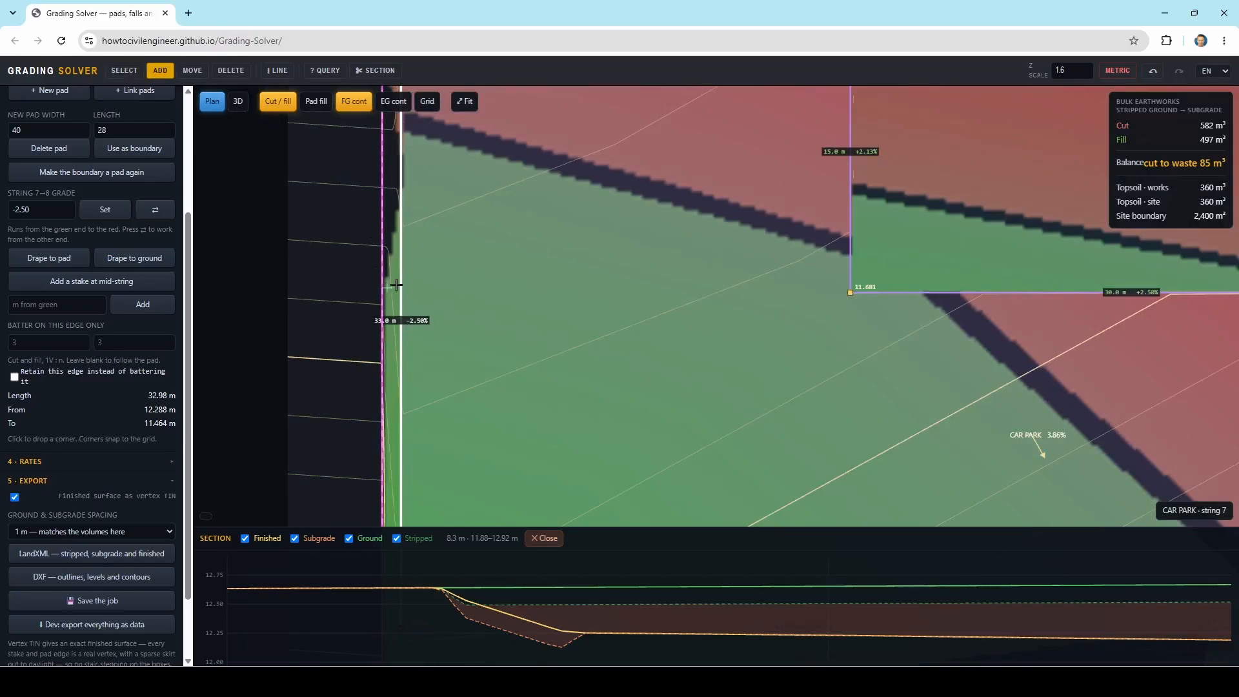
scroll(407, 282, "up", 2)
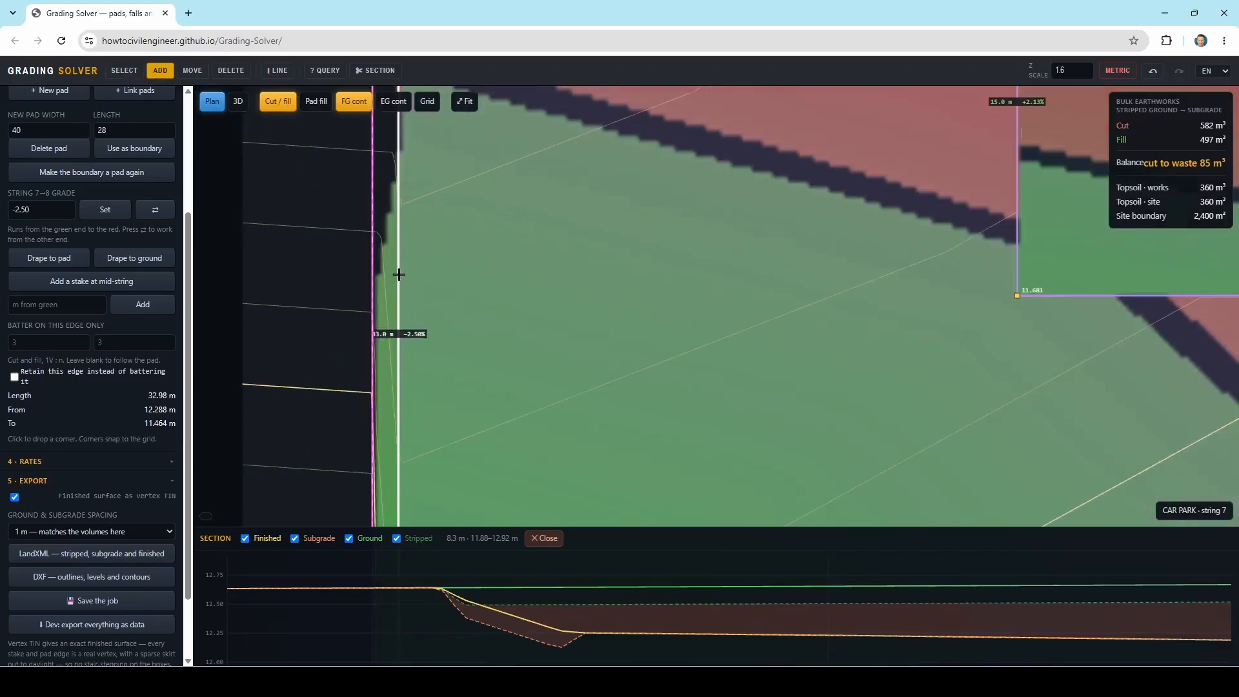
left_click(398, 274)
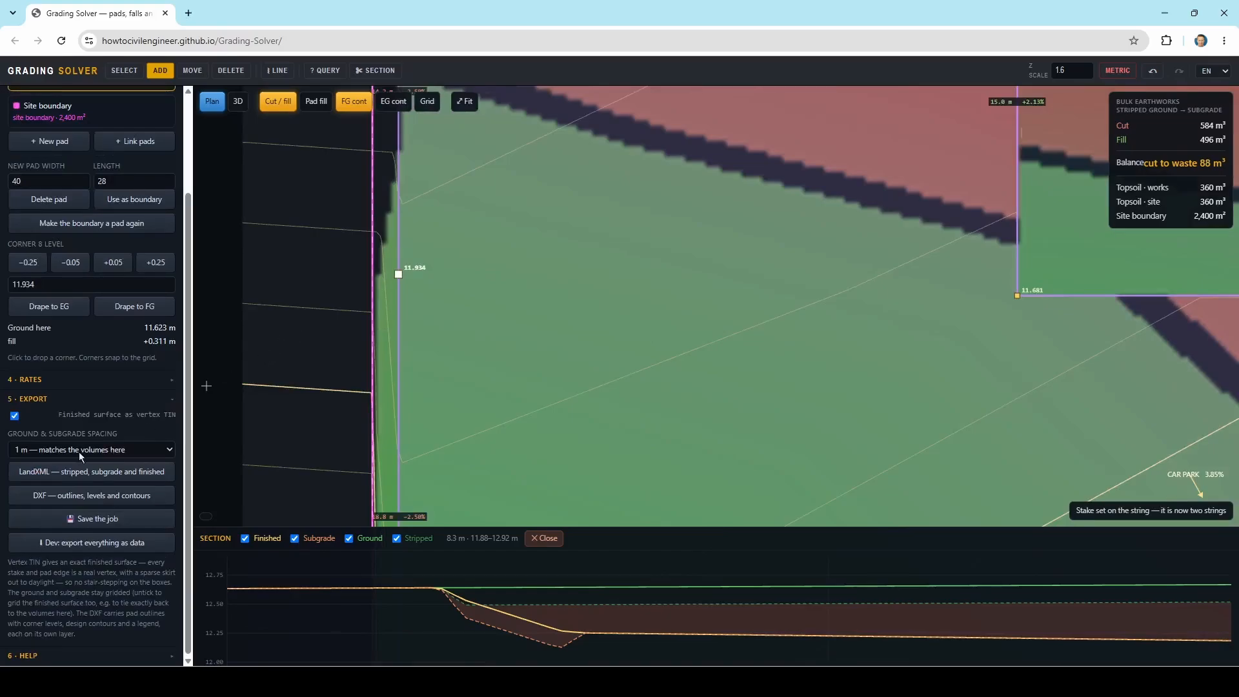
key("ctrl+z")
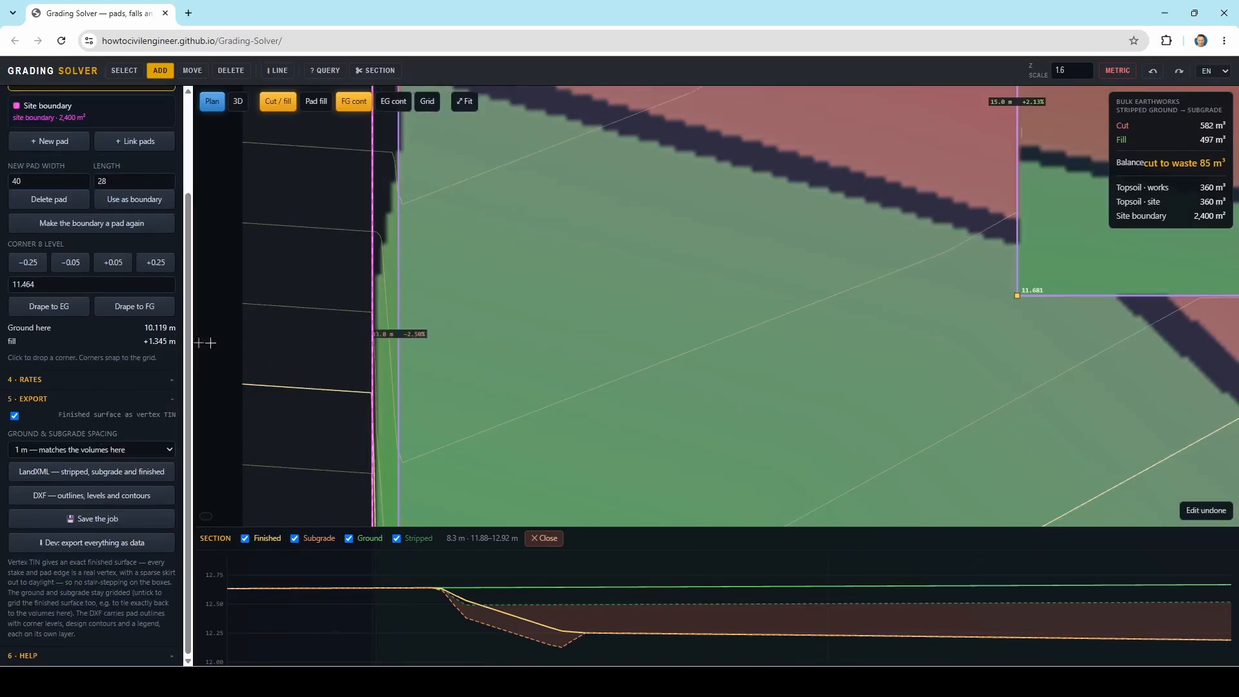
Try adding a stake on the car park's west edge 12 m from its north end, and undo it.
scroll(375, 310, "down", 2)
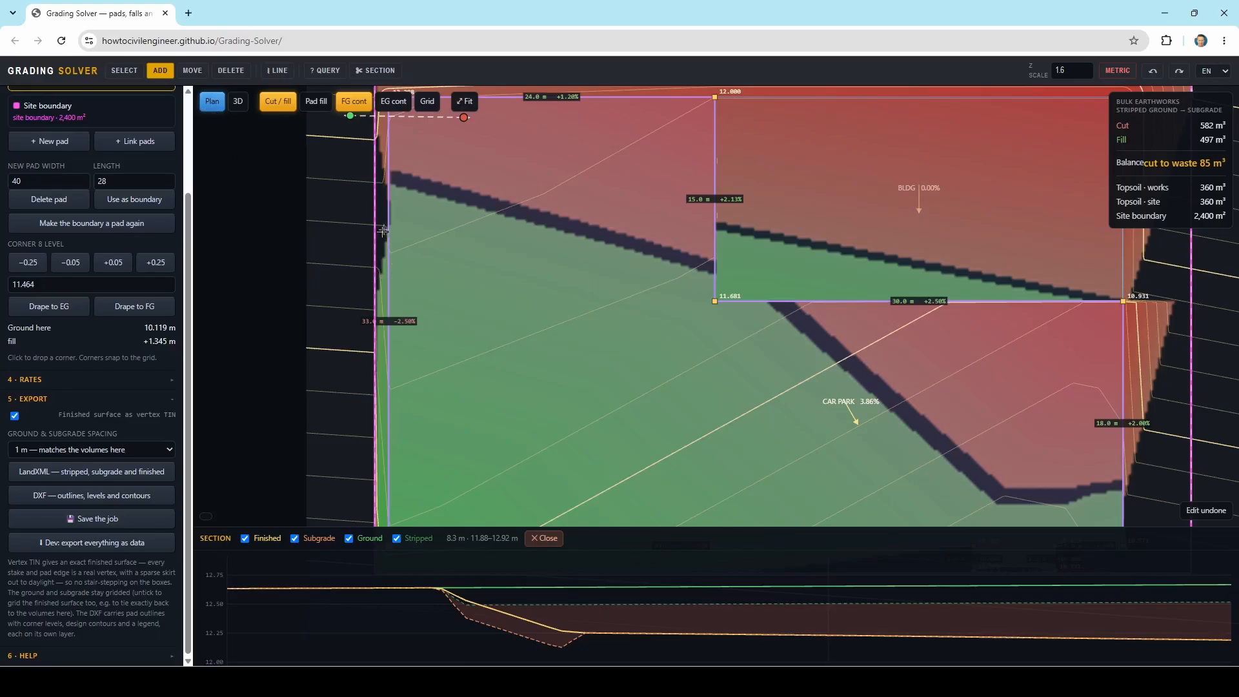
middle_click_drag(383, 231, 351, 339)
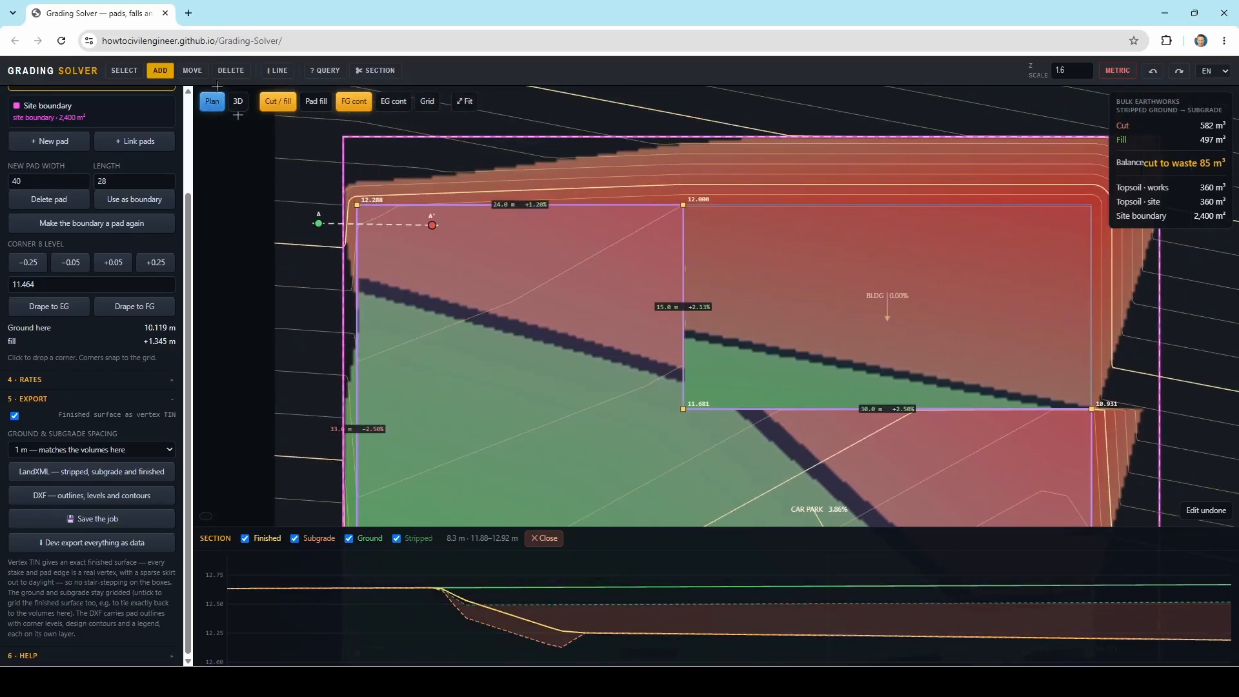
left_click(129, 72)
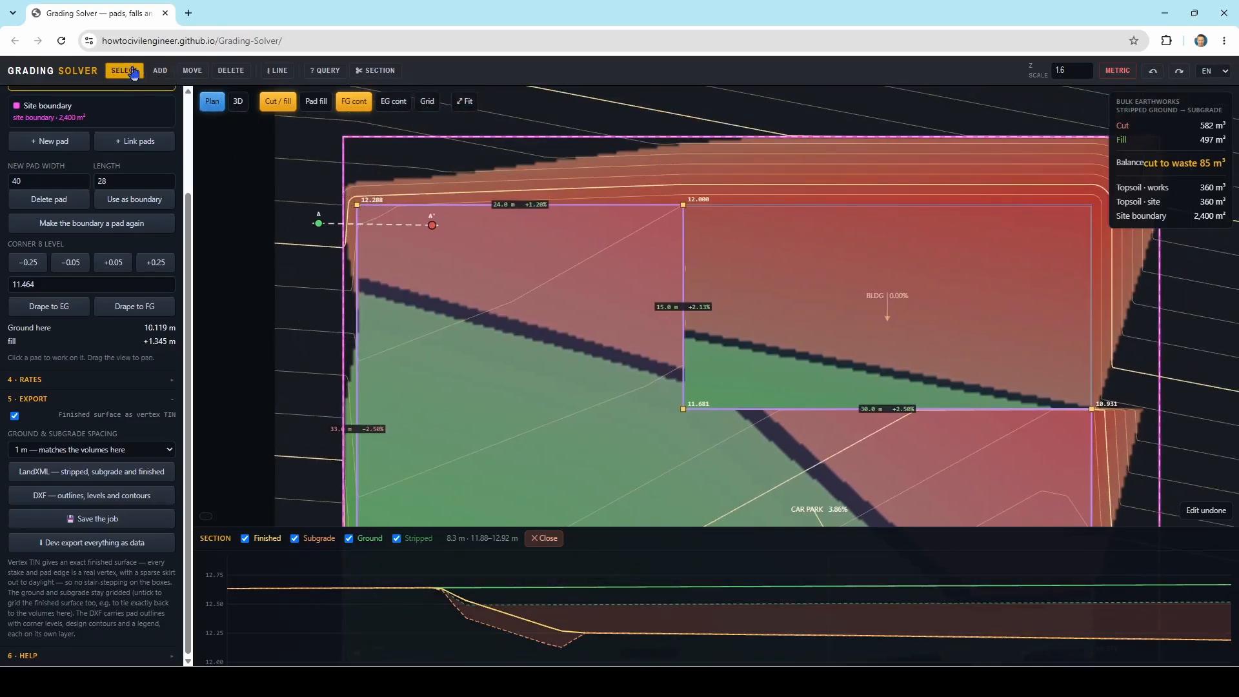
left_click(357, 242)
left_click(357, 205)
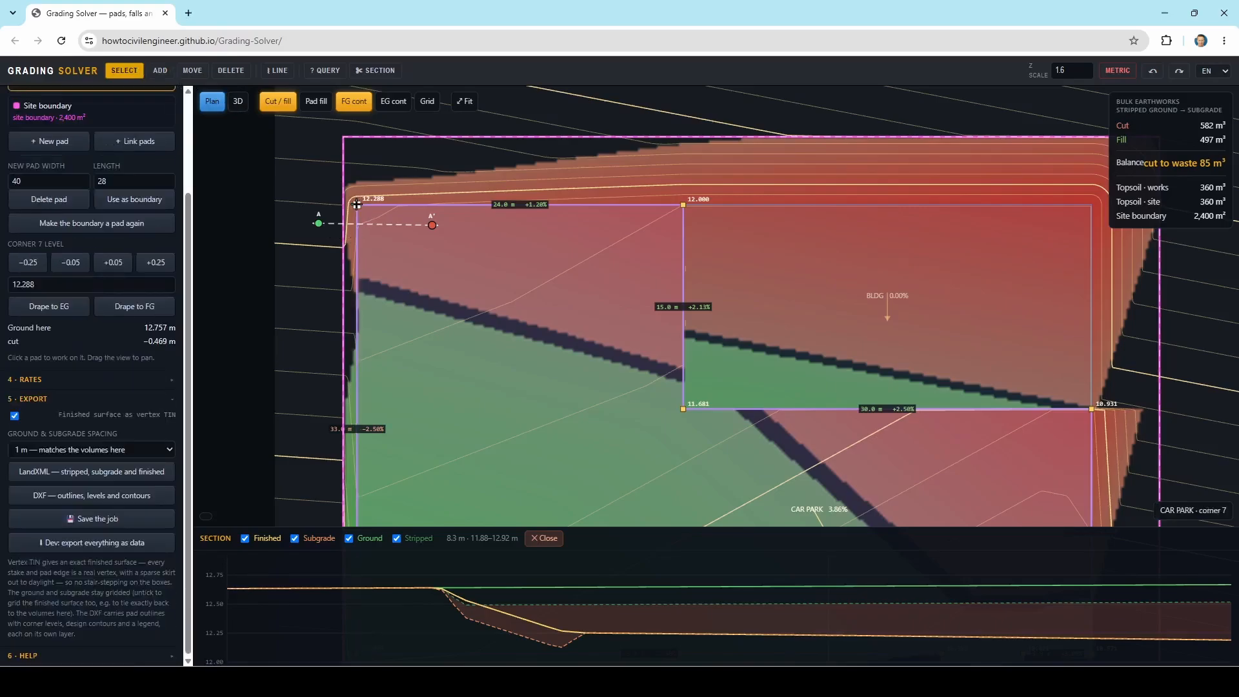
left_click(357, 252)
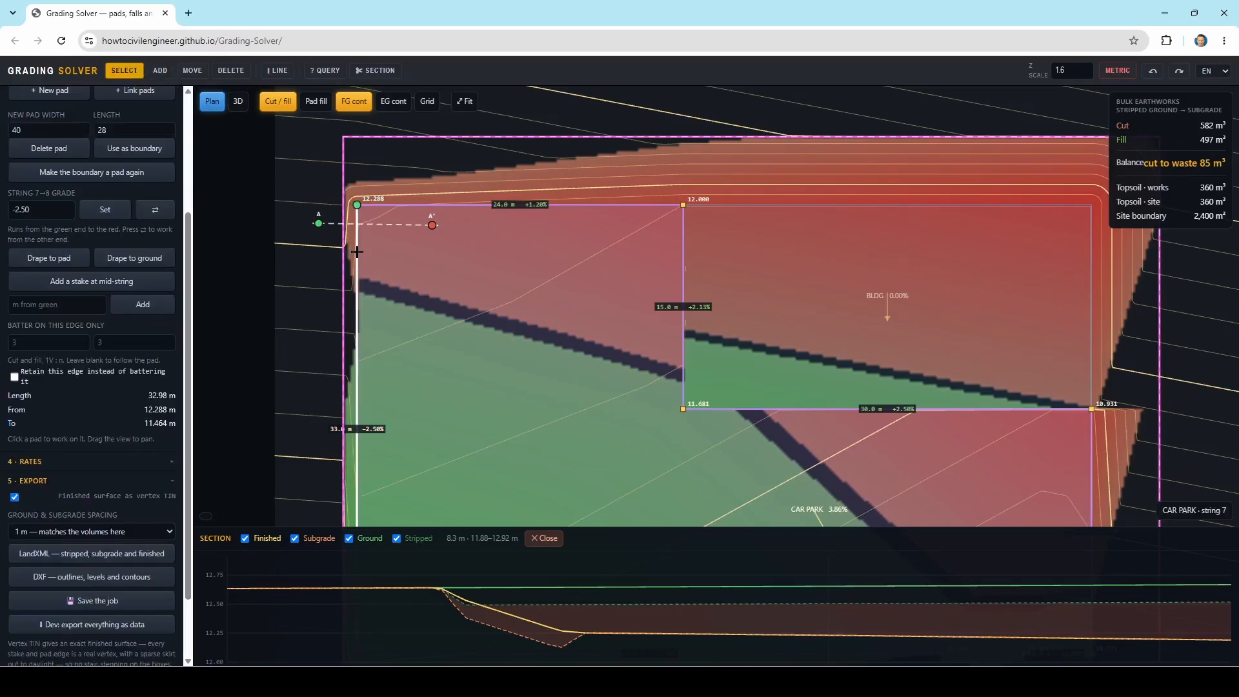
left_click(55, 307)
scroll(345, 440, "up", 3)
scroll(349, 412, "down", 5)
left_click_drag(345, 411, 353, 343)
scroll(398, 244, "up", 5)
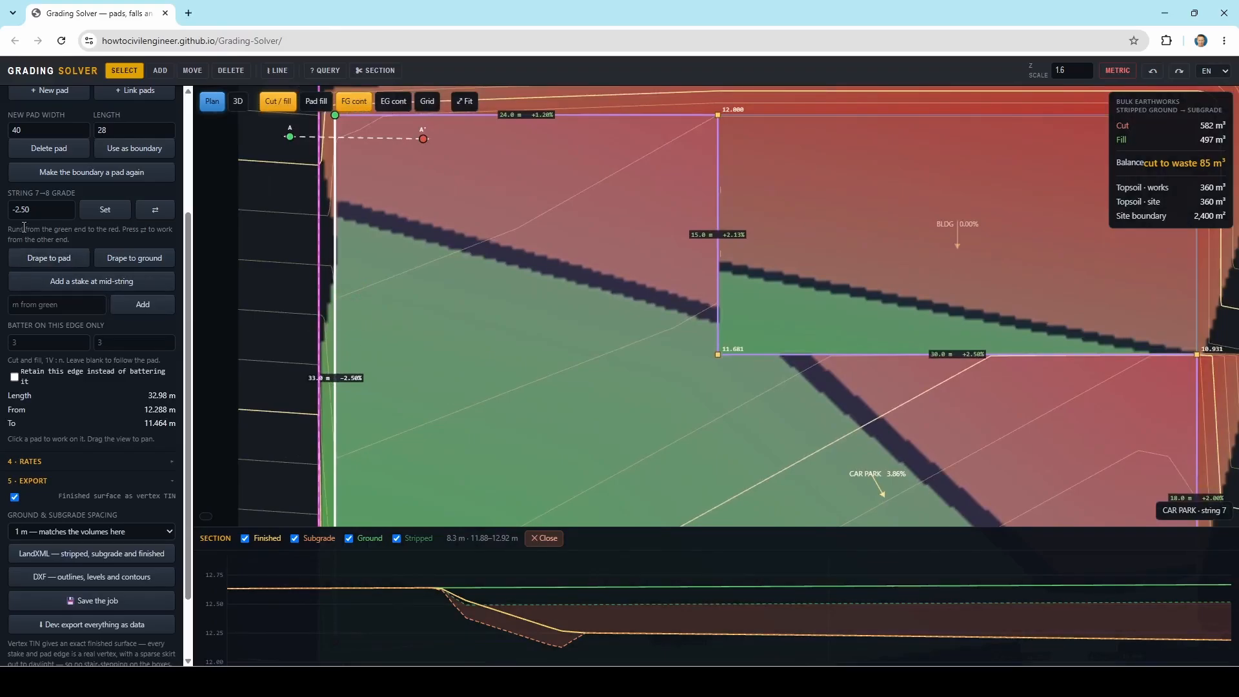
left_click(37, 306)
type("12")
left_click(158, 309)
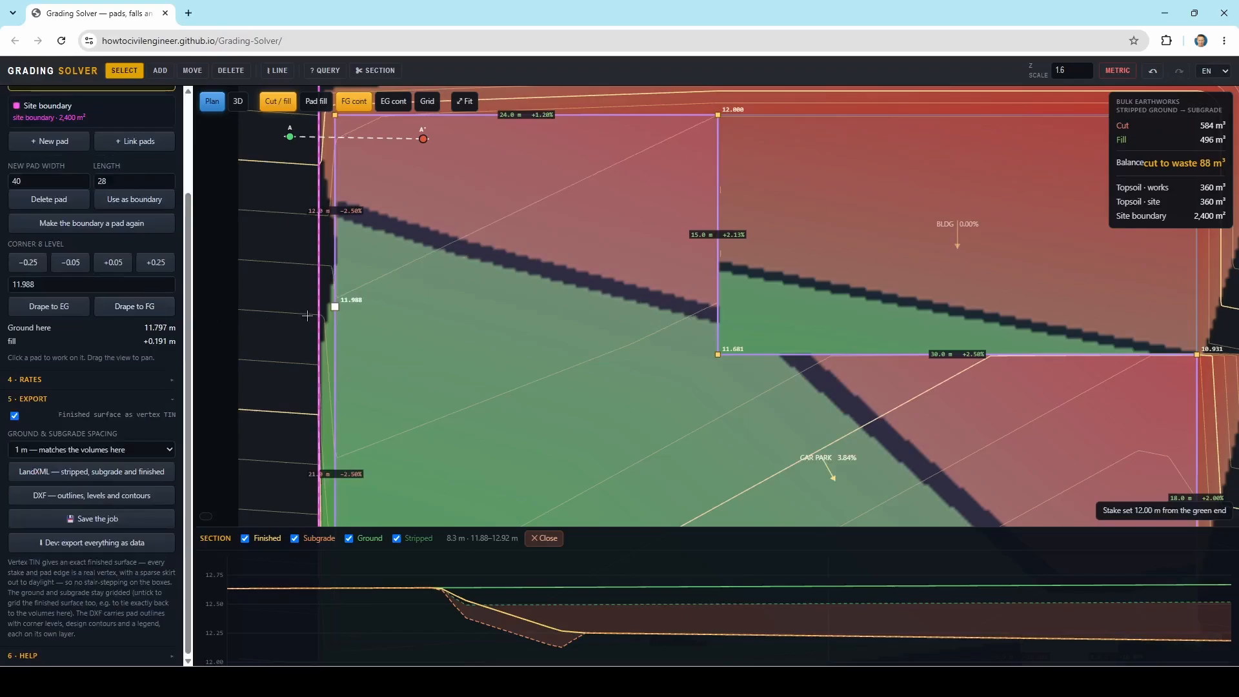
scroll(307, 316, "up", 5)
scroll(344, 302, "down", 5)
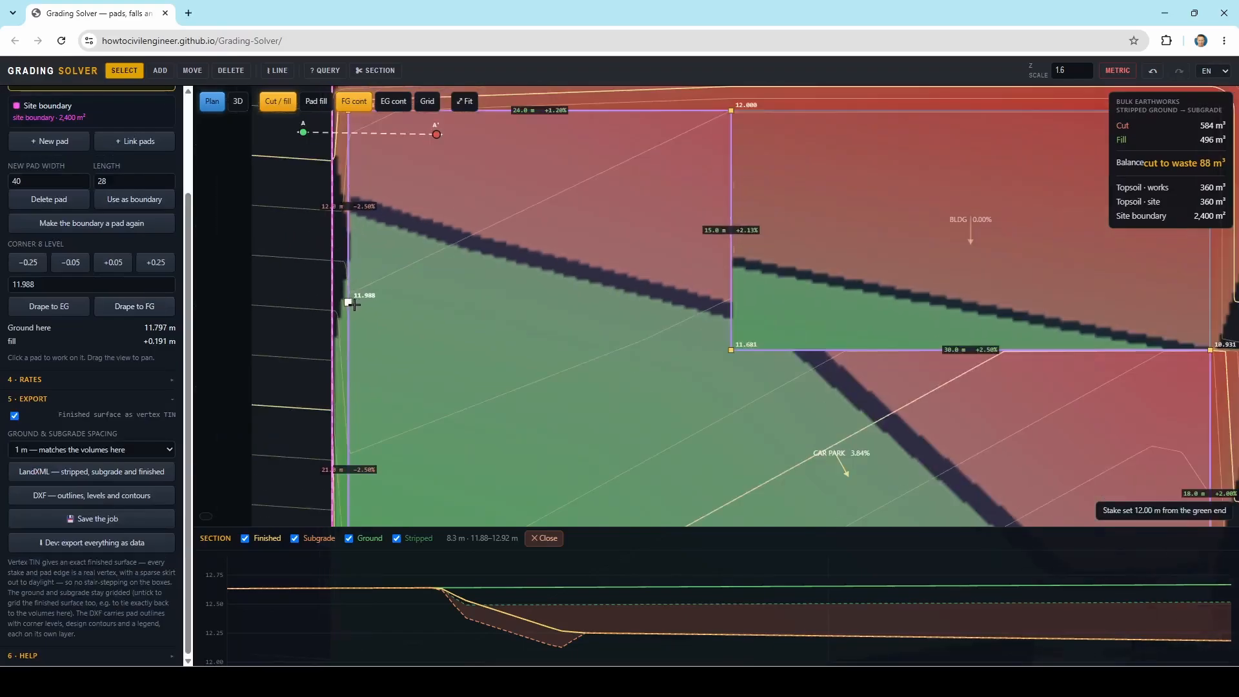
key("ctrl+z")
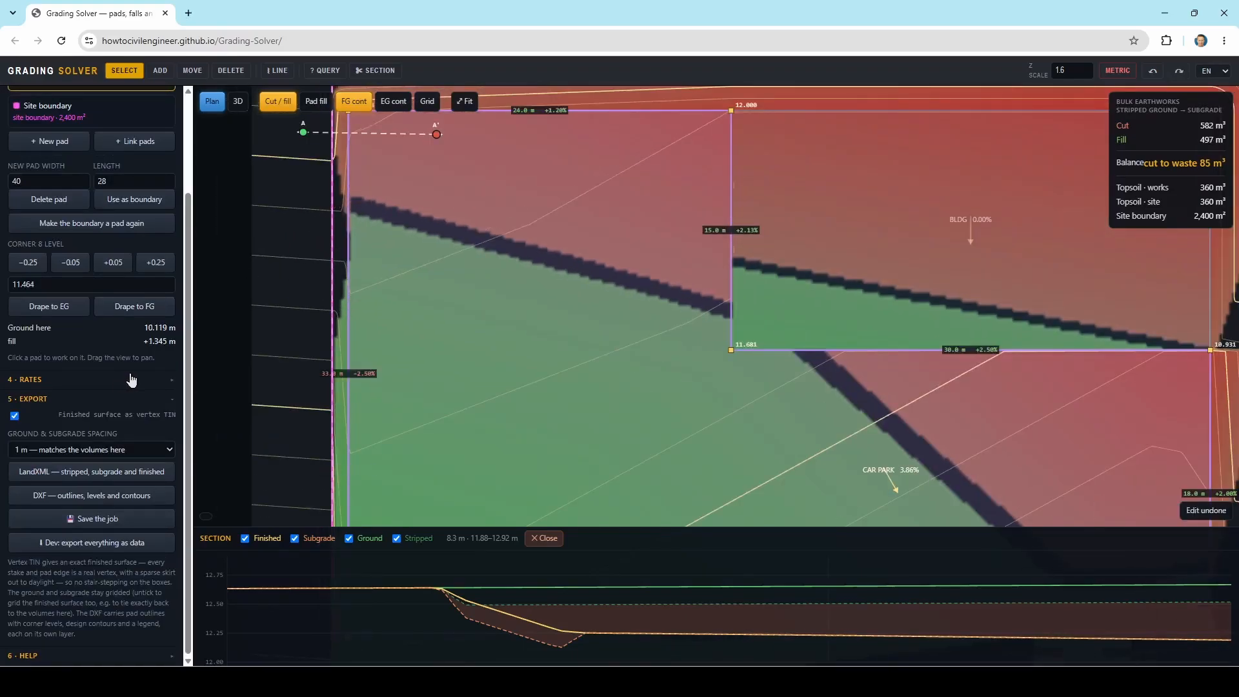
Set a stake on the car park's west edge about 14.2 m south of the northwest corner.
left_click(160, 71)
scroll(346, 336, "up", 7)
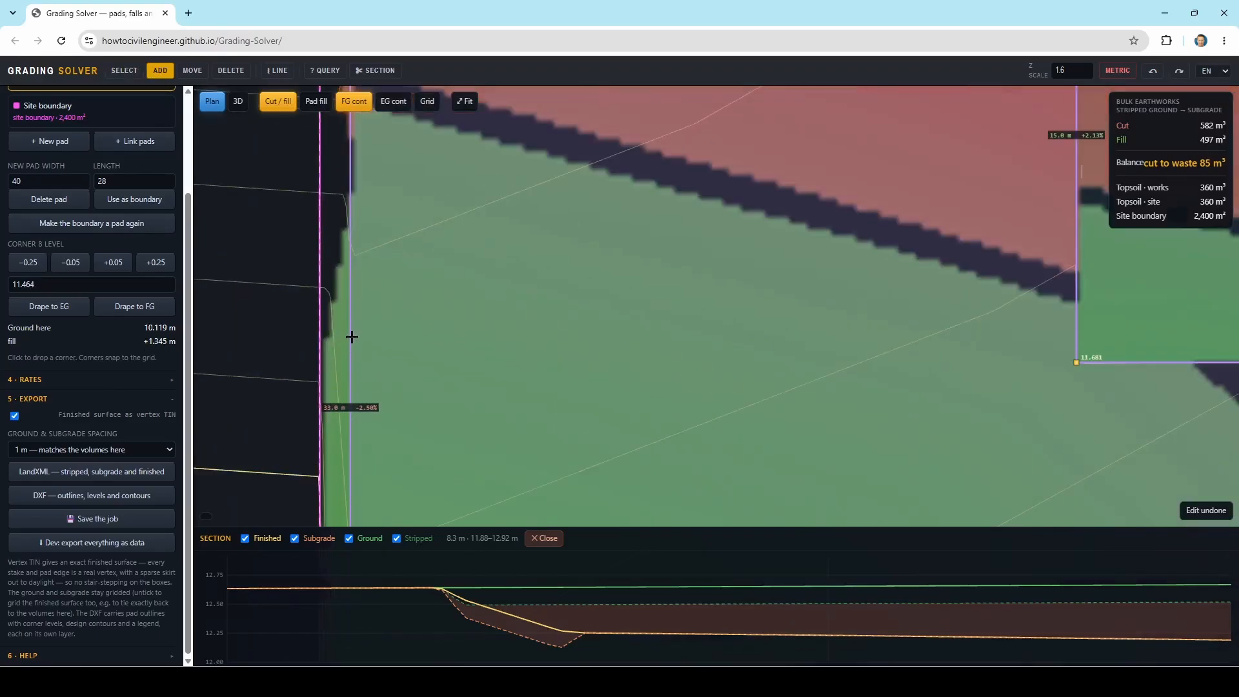
left_click(352, 338)
Set a stake on the car park's south edge about 27.5 m east of the southwest corner.
scroll(337, 344, "down", 10)
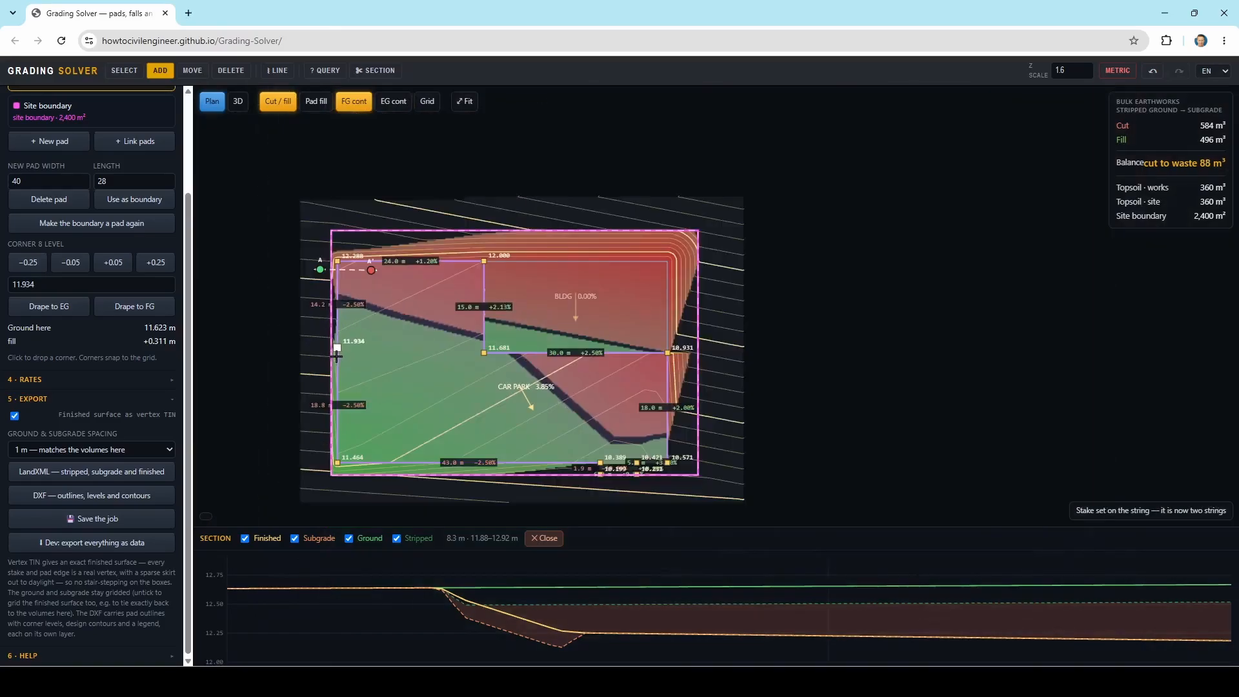
scroll(474, 464, "up", 3)
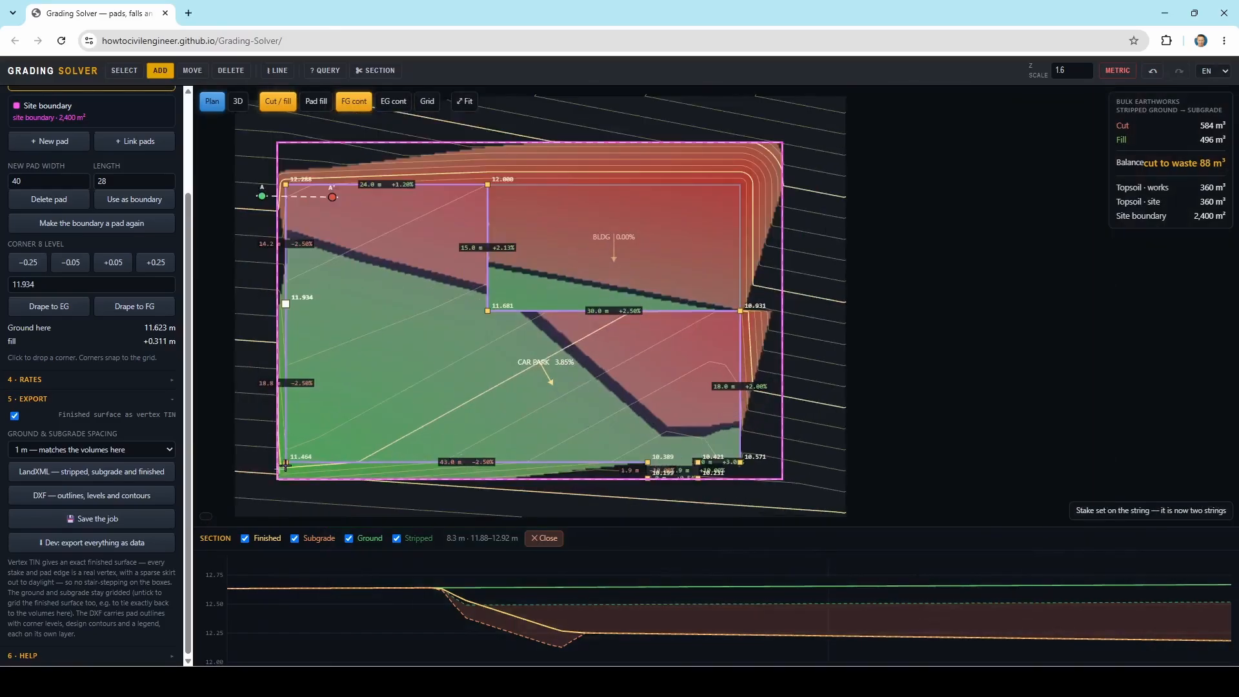
scroll(575, 478, "up", 3)
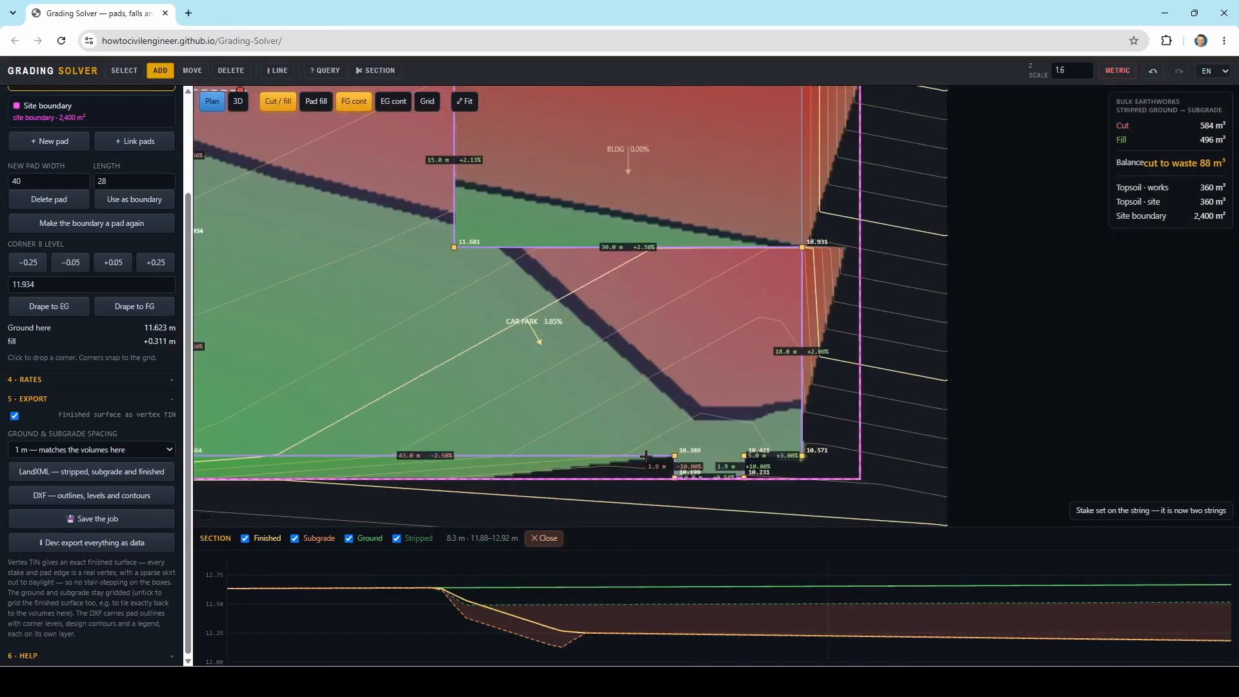
scroll(495, 471, "up", 6)
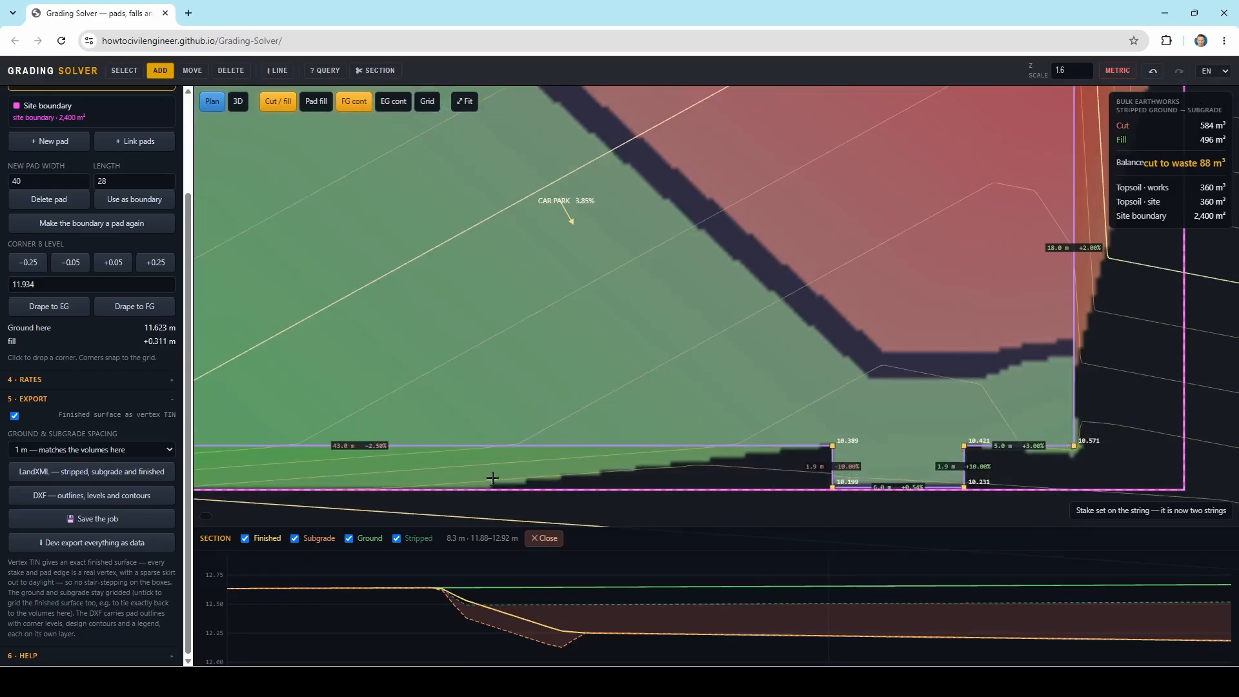
left_click(492, 445)
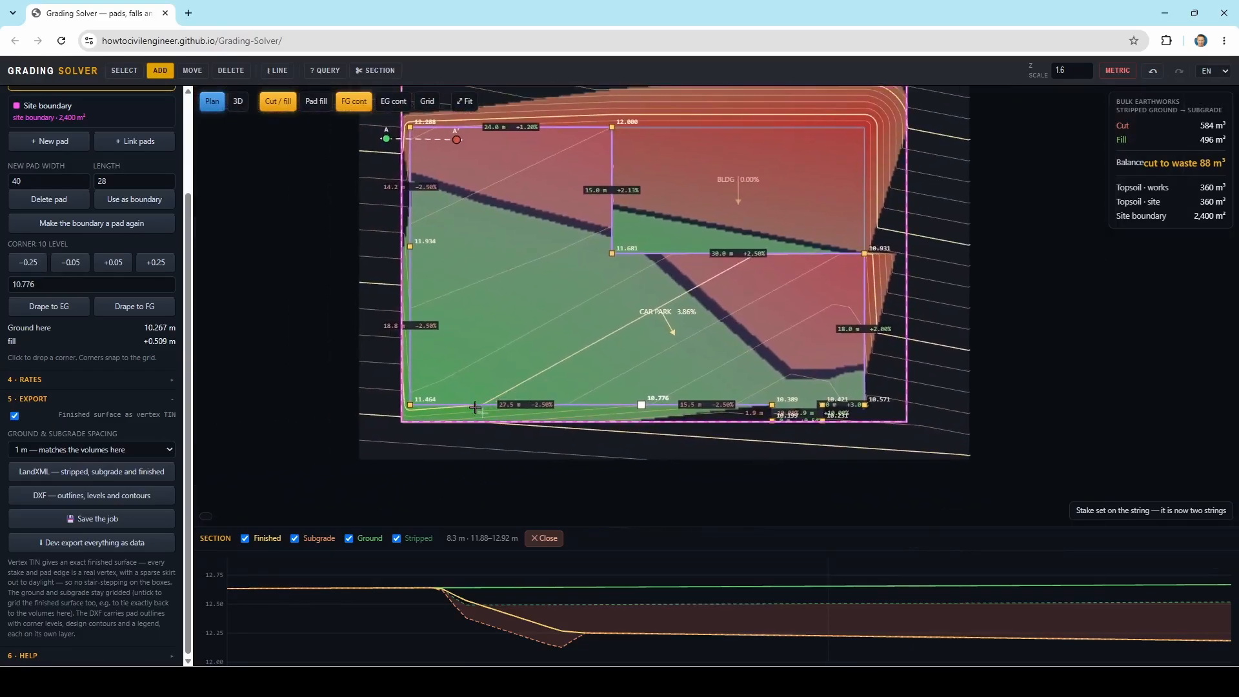
scroll(445, 403, "up", 1)
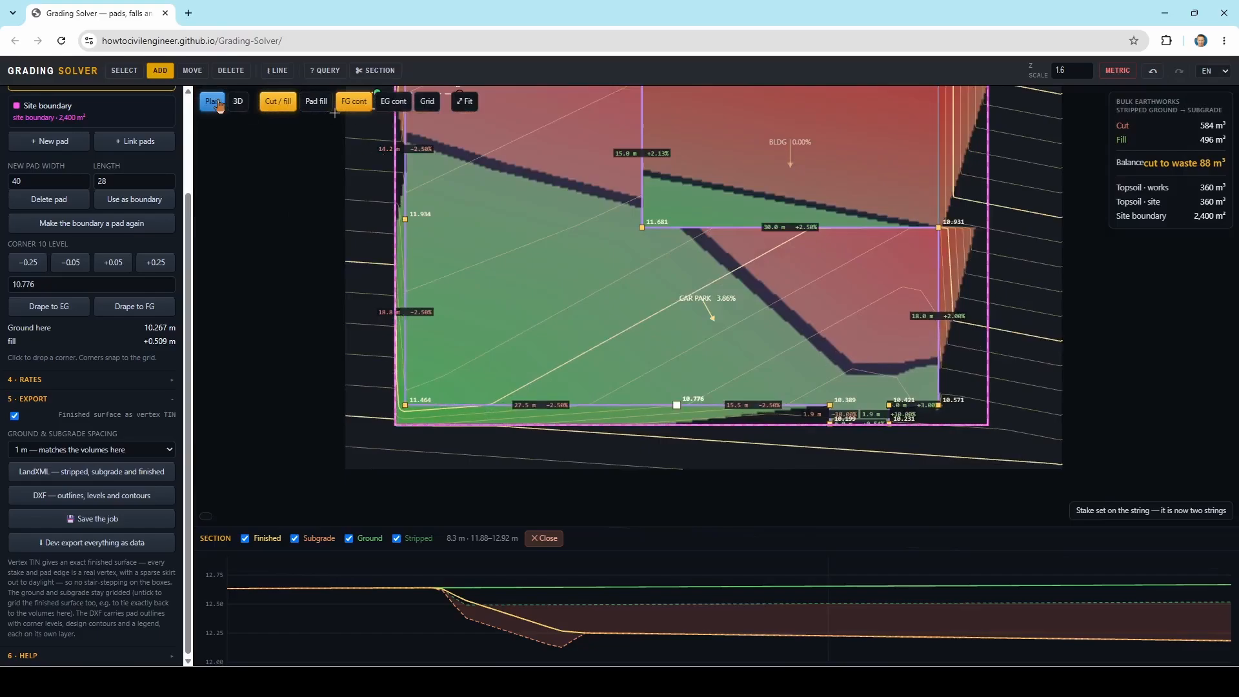
key("Escape")
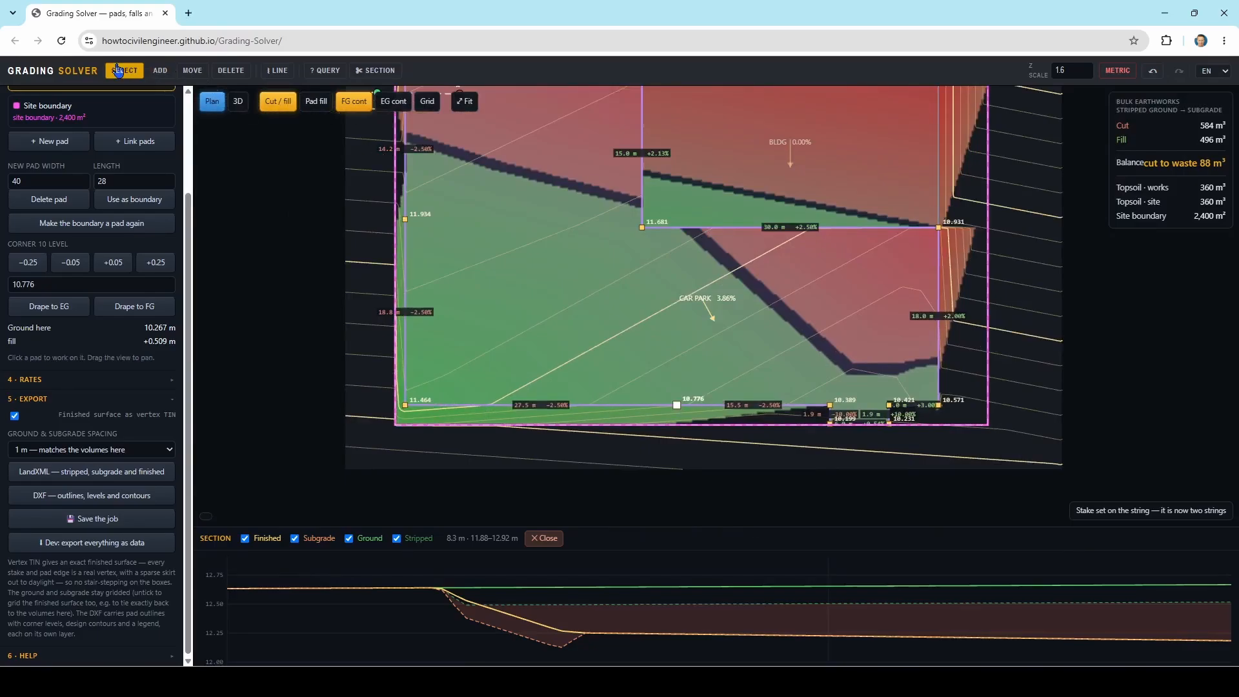
Retain the car park's 18.8 m west and 27.5 m south edge segments at the southwest corner instead of battering them.
left_click(405, 263)
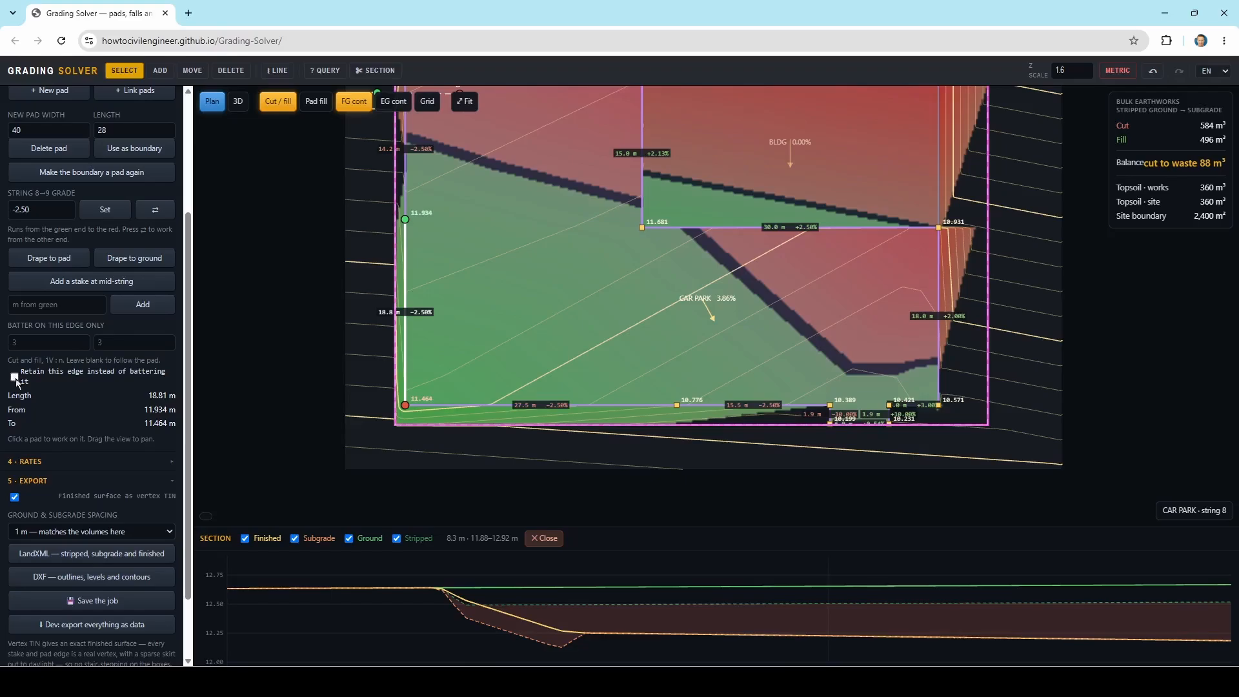
left_click(59, 378)
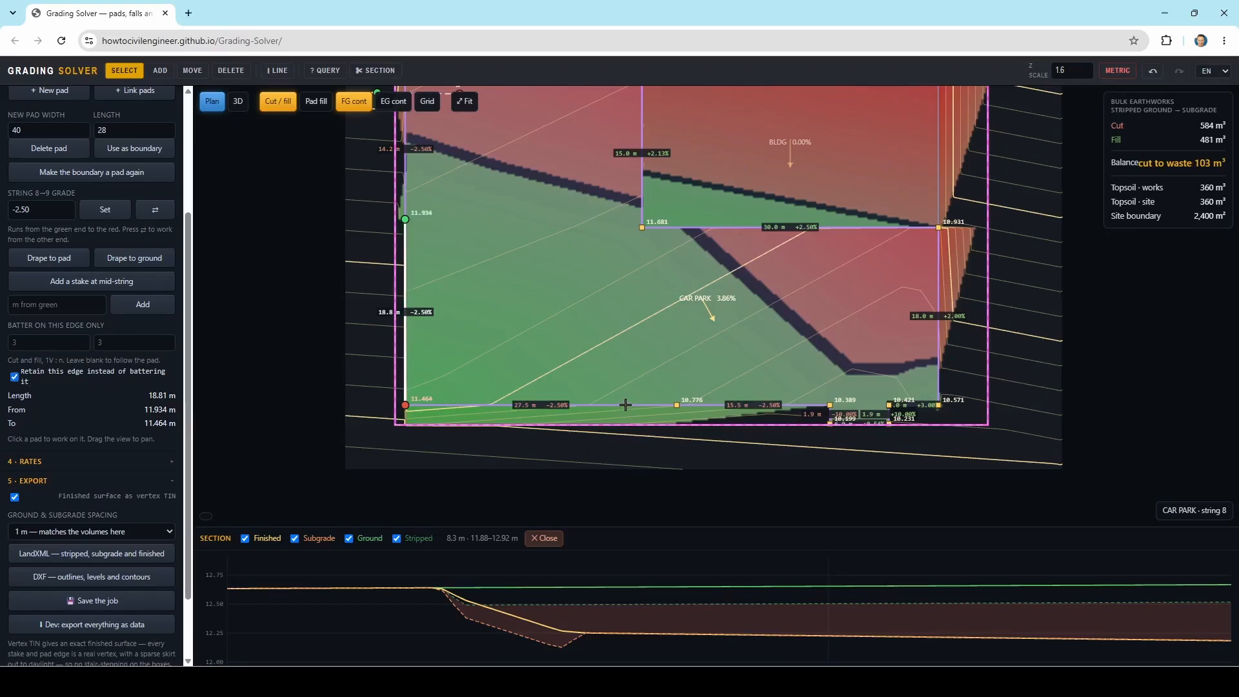
left_click(503, 404)
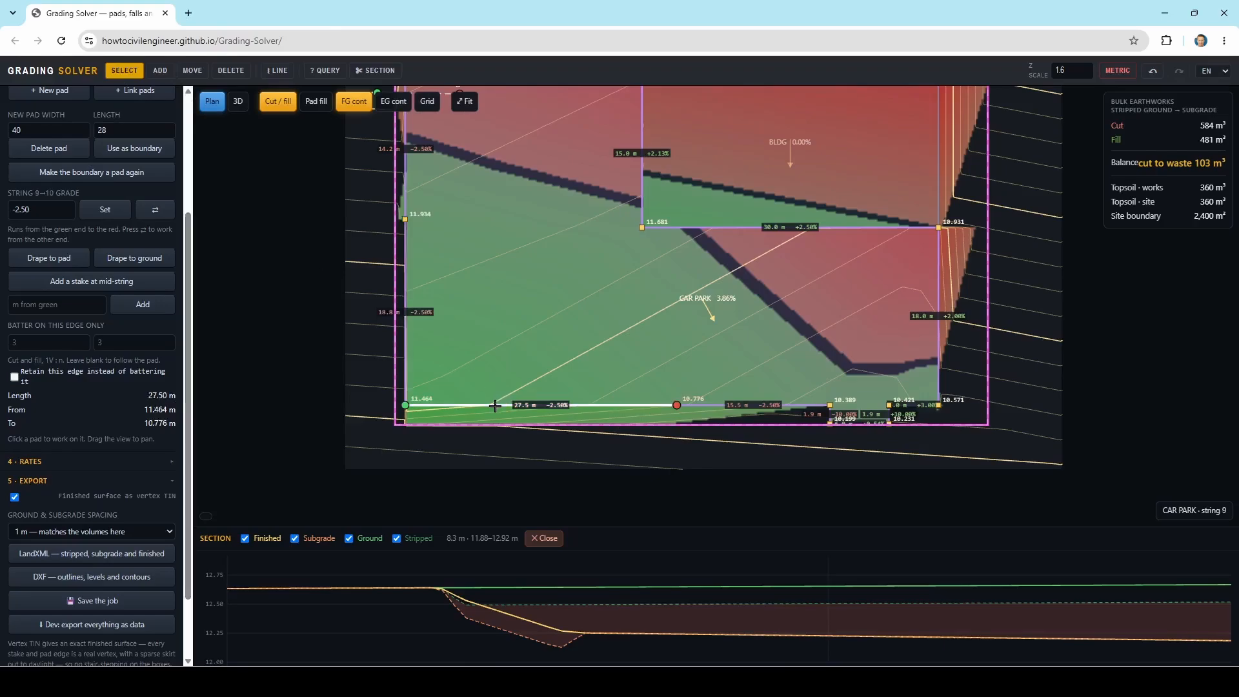
left_click(15, 377)
Inspect the retained edges and remaining batters around the car park in 3D, and return to the plan at the building pad.
left_click(238, 103)
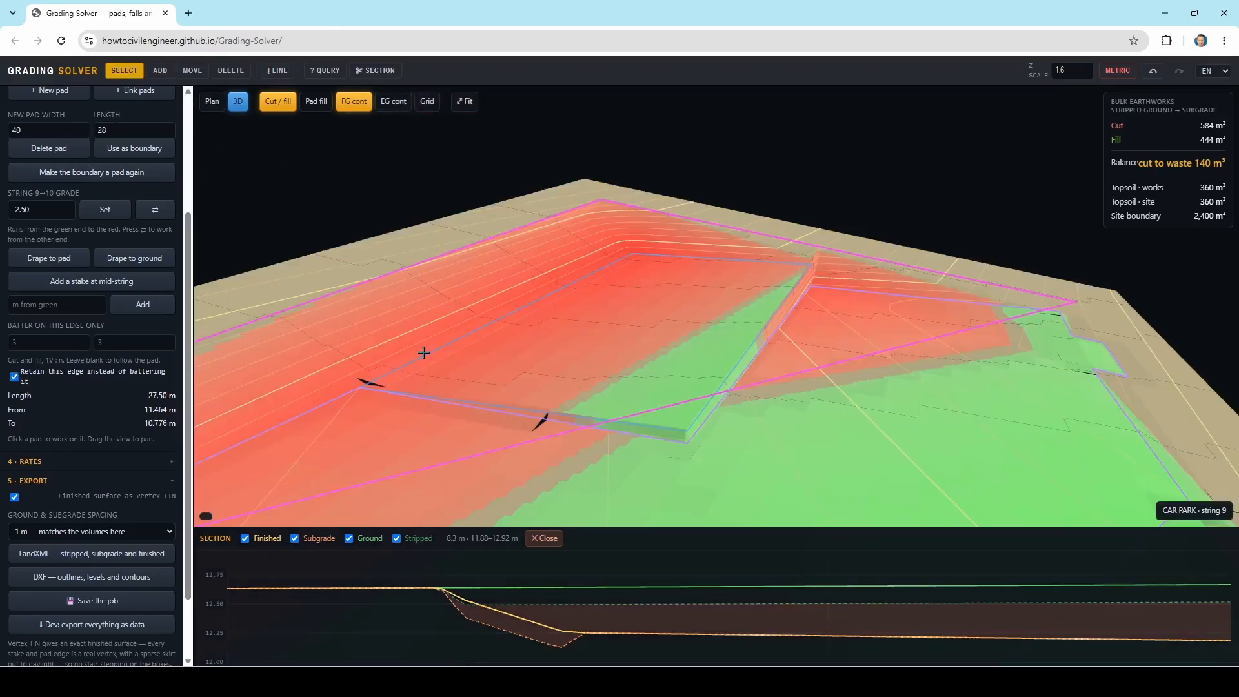
scroll(451, 395, "down", 5)
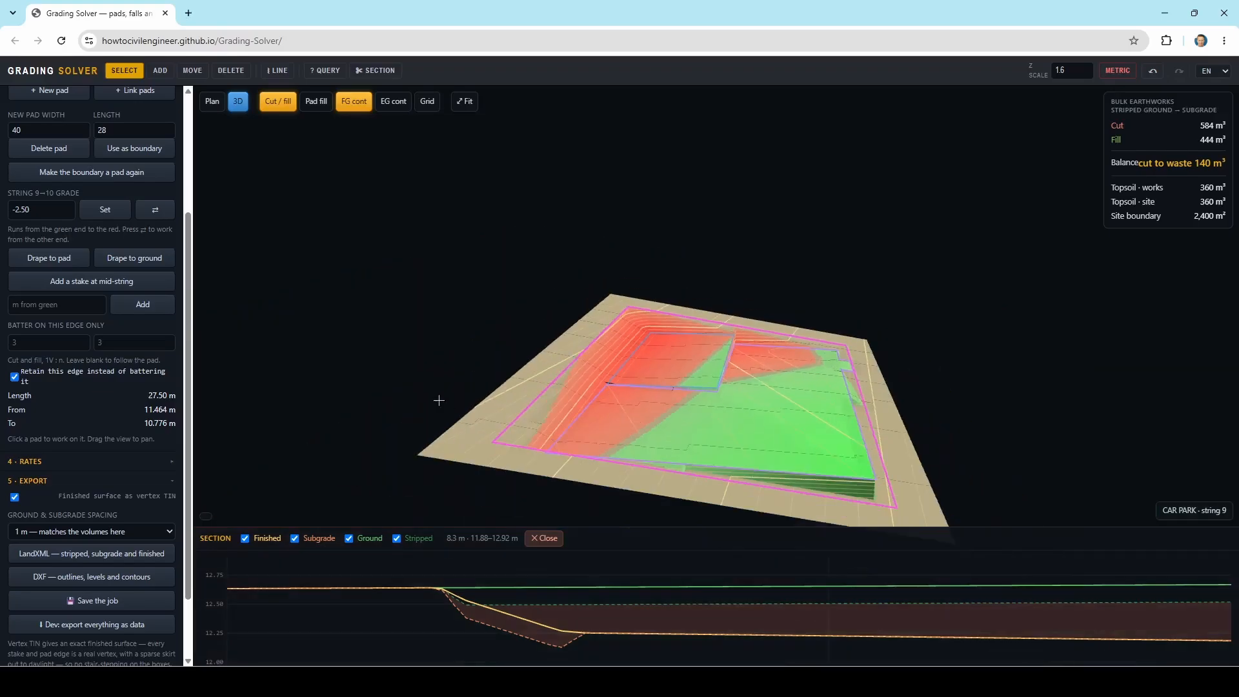
scroll(428, 391, "up", 5)
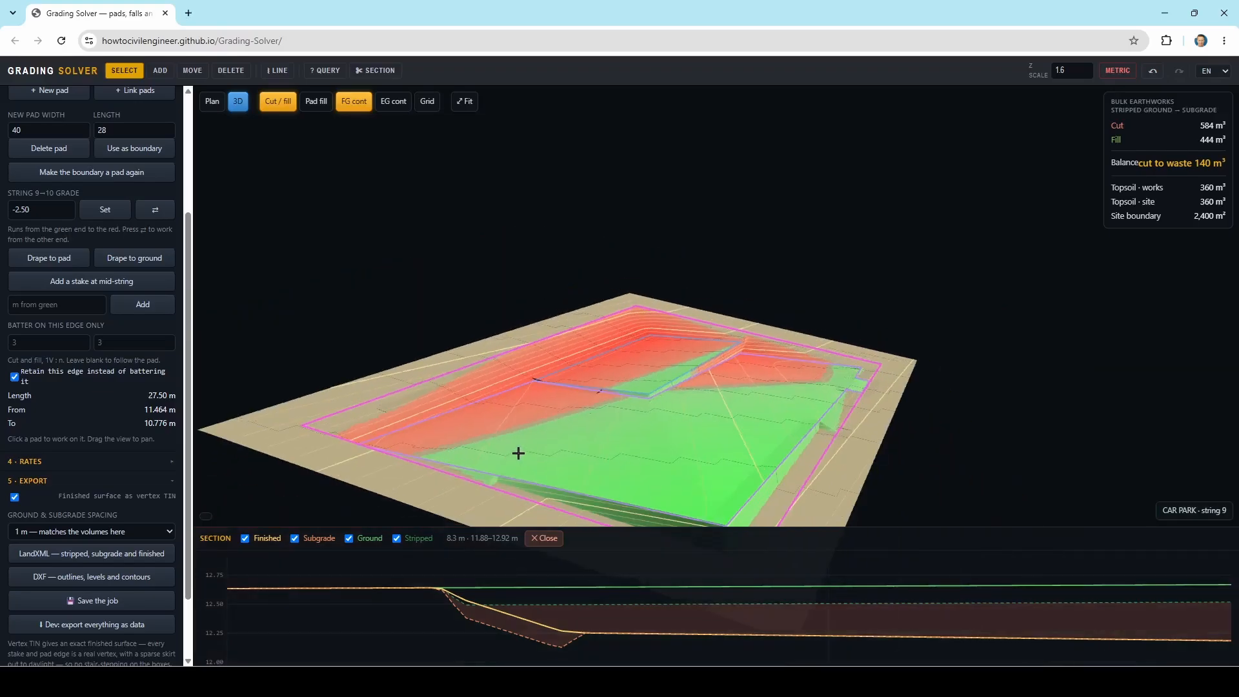
scroll(503, 423, "down", 4)
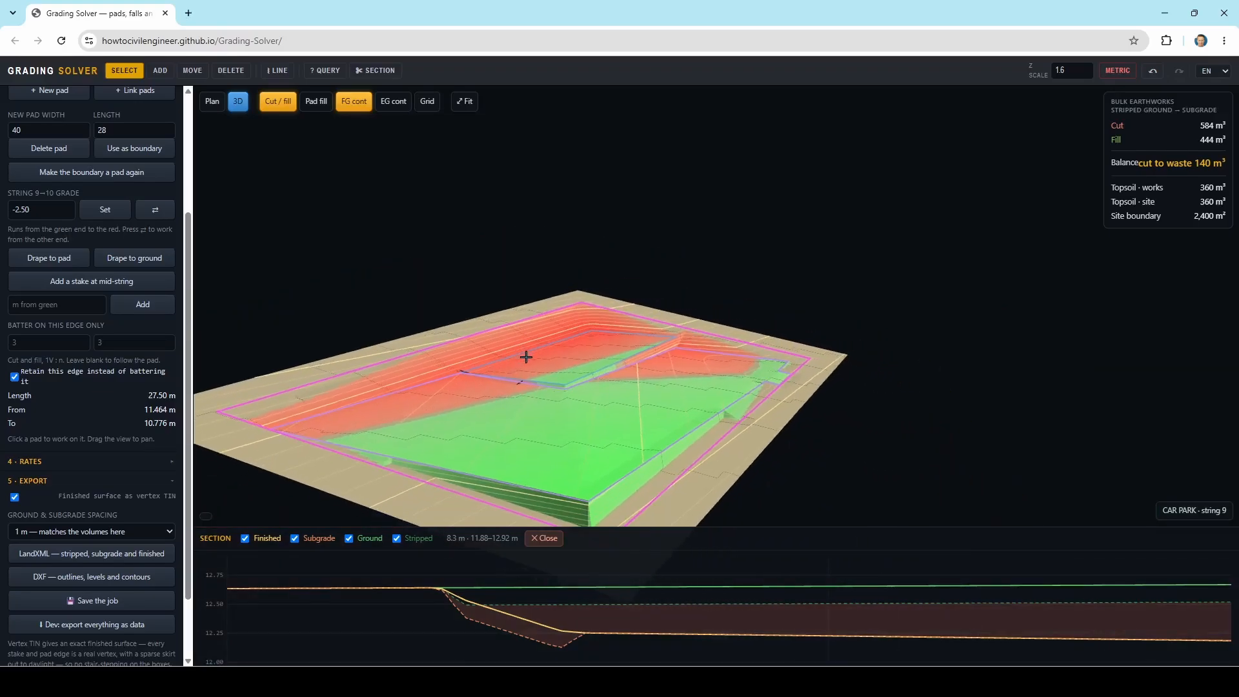
scroll(554, 451, "up", 2)
left_click_drag(562, 441, 670, 431)
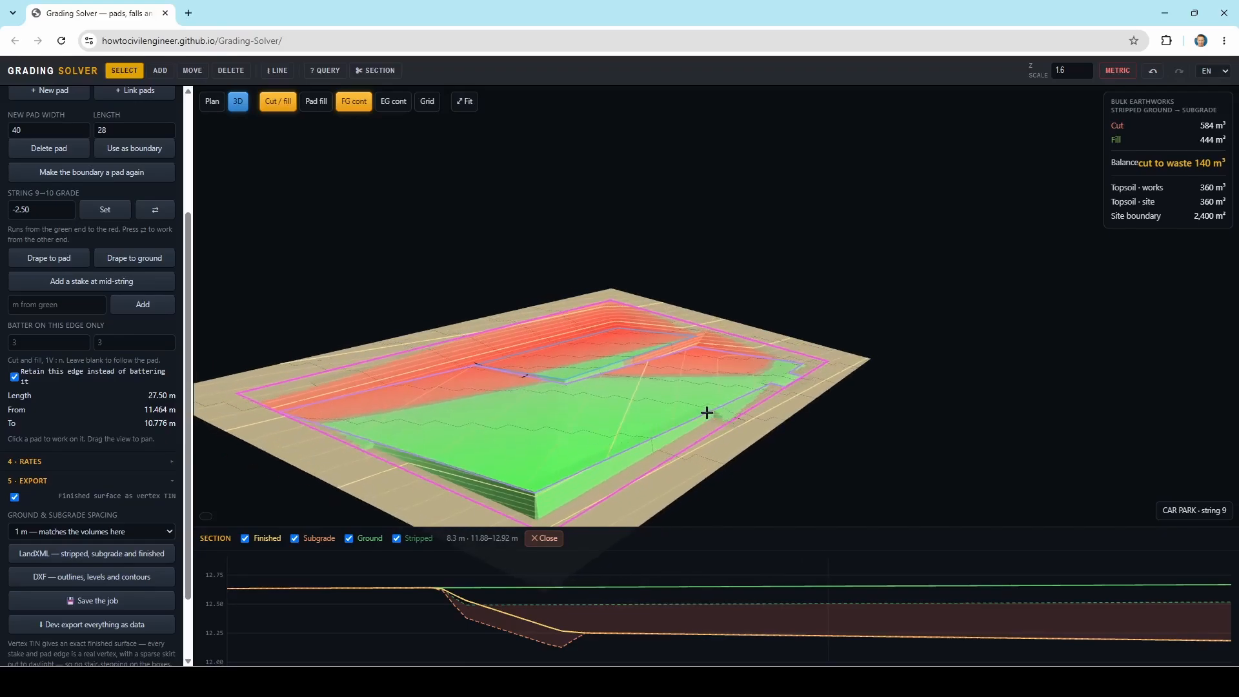
scroll(502, 432, "up", 3)
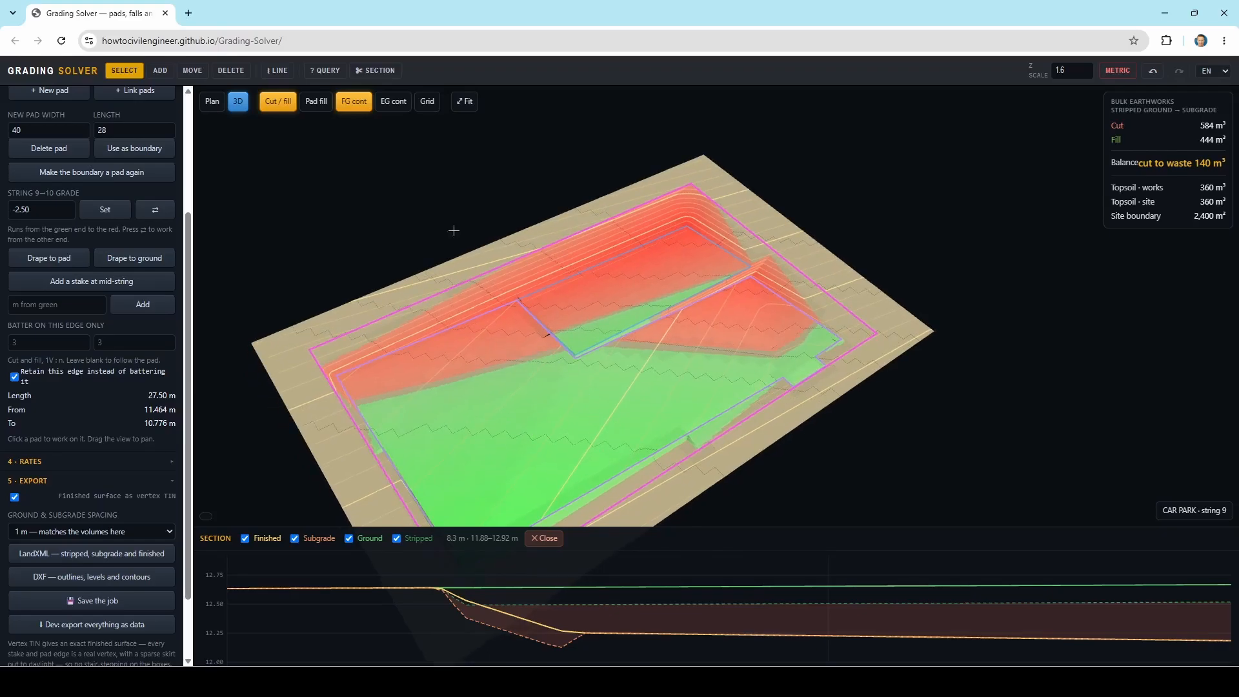
left_click(212, 101)
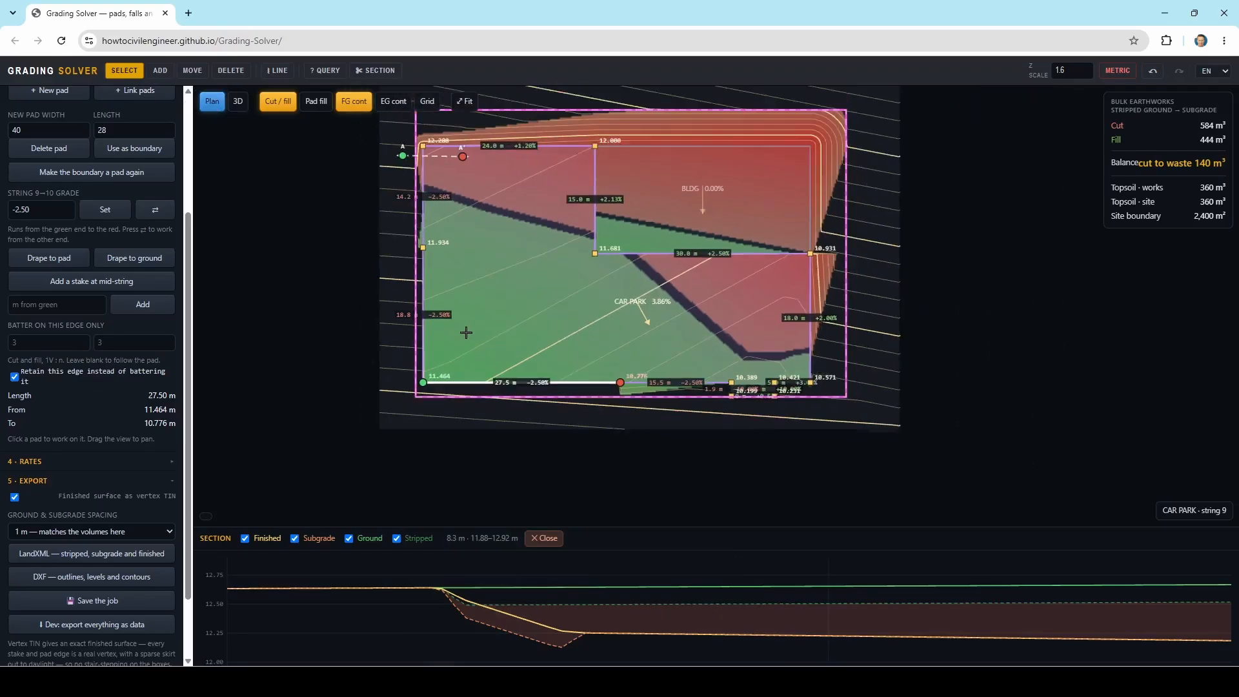
scroll(524, 331, "up", 3)
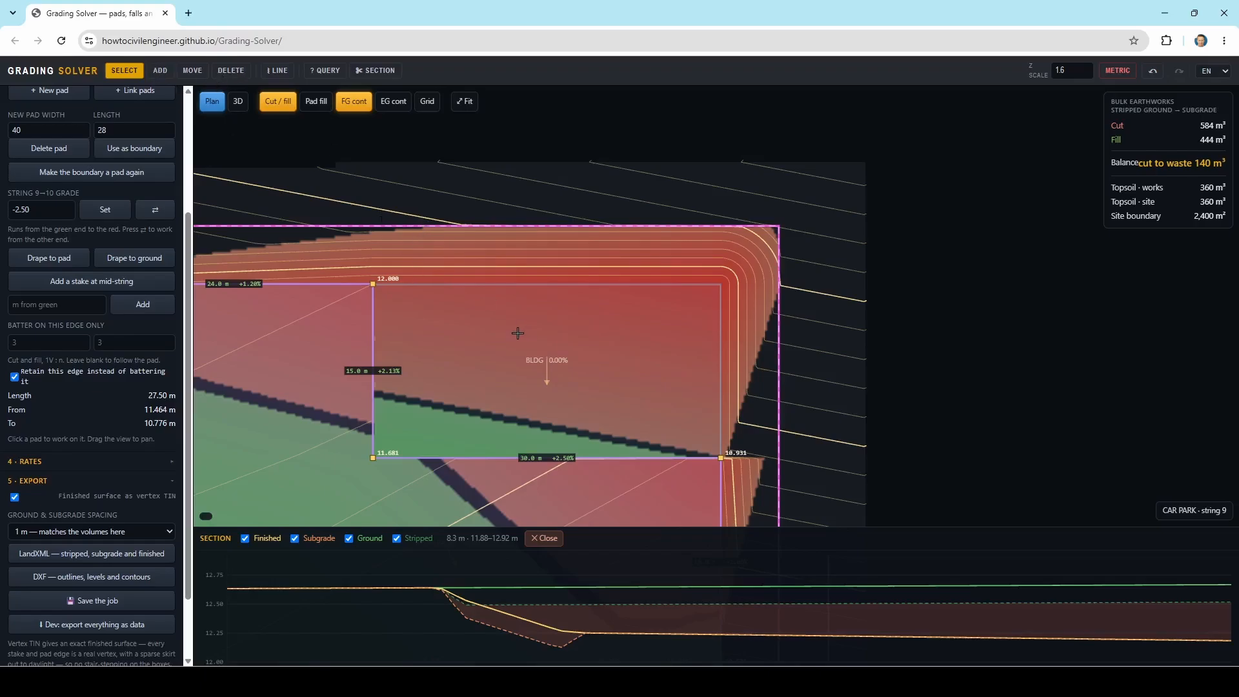
Set a stake on the building pad's north edge about 4.8 m east of the northwest corner.
left_click(484, 352)
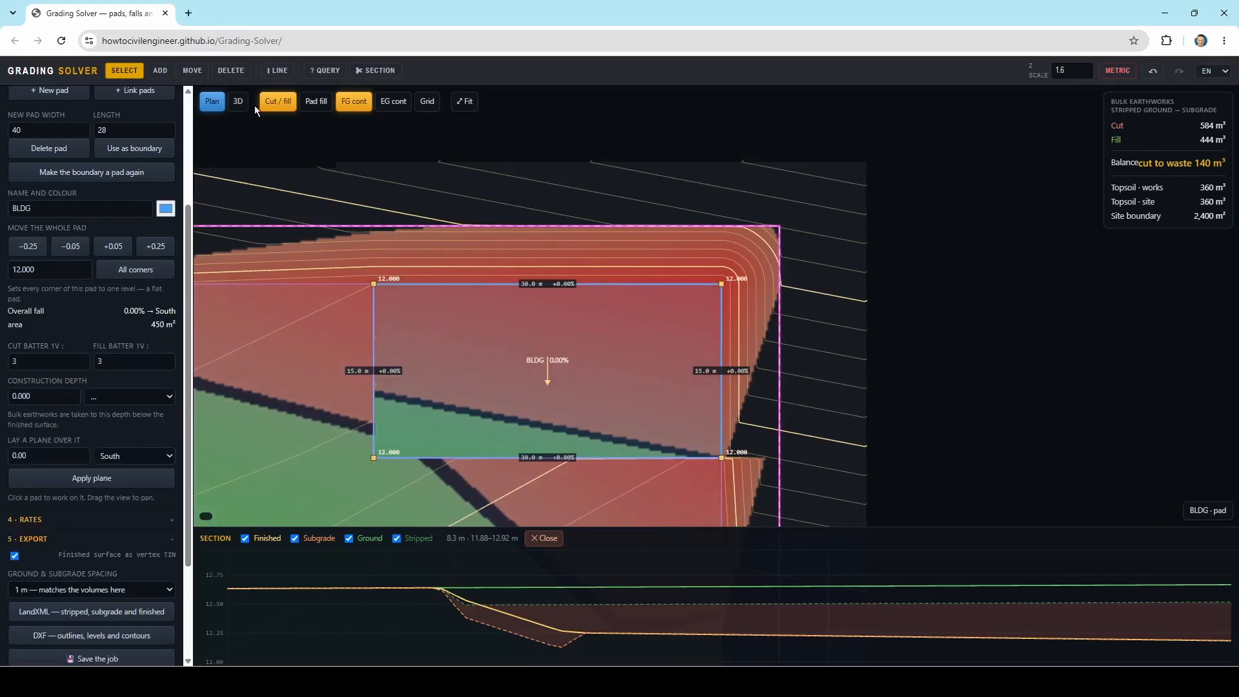
left_click(160, 70)
scroll(420, 289, "up", 1)
scroll(420, 288, "up", 1)
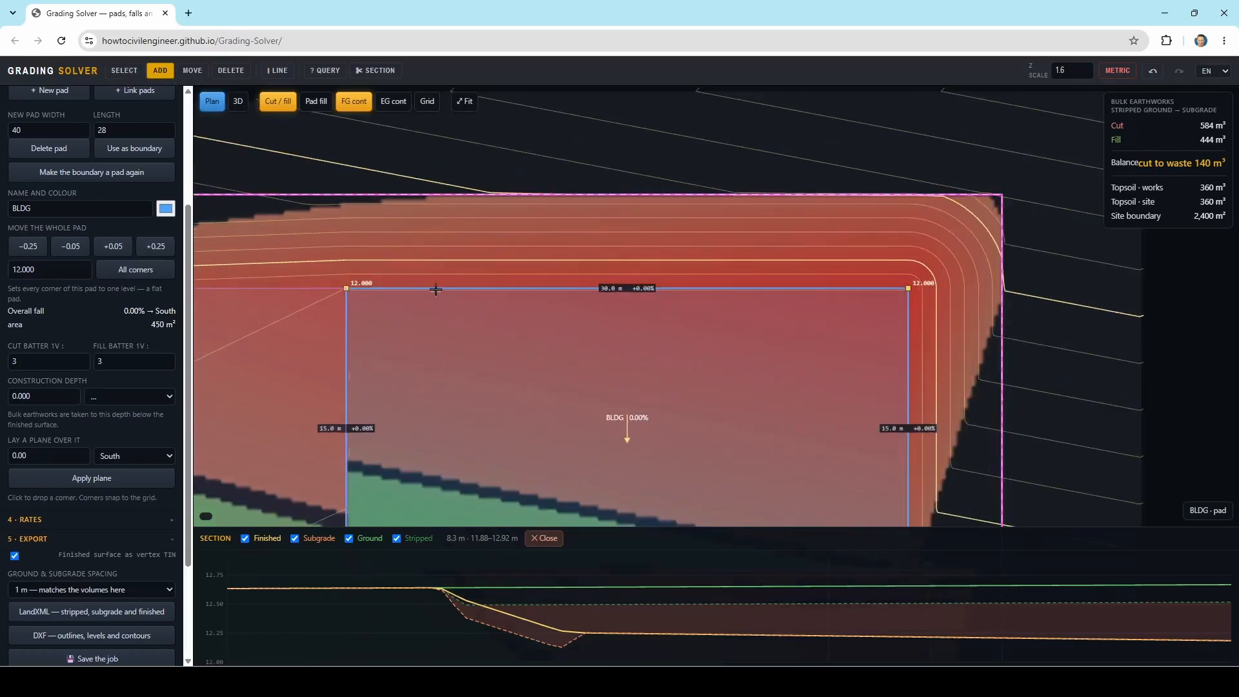
left_click(435, 288)
Set a stake on the building pad's east edge about 1.0 m south of the northeast corner.
scroll(471, 330, "down", 1)
middle_click_drag(471, 330, 333, 310)
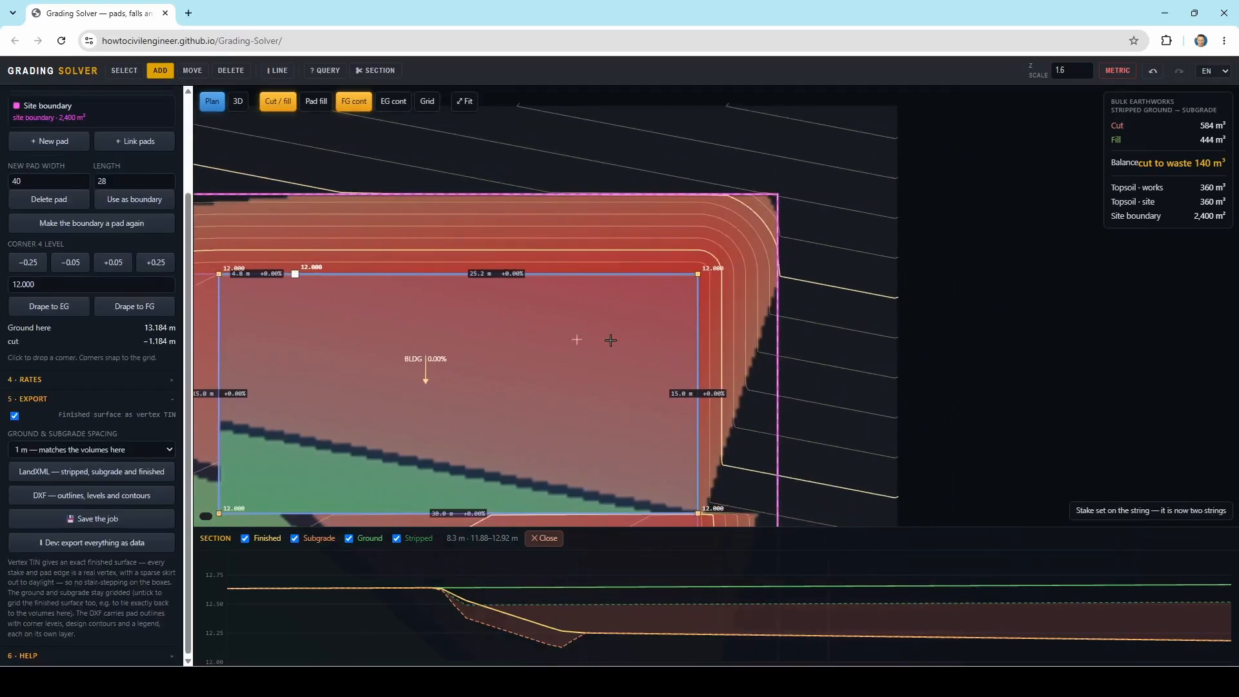
scroll(700, 328, "up", 1)
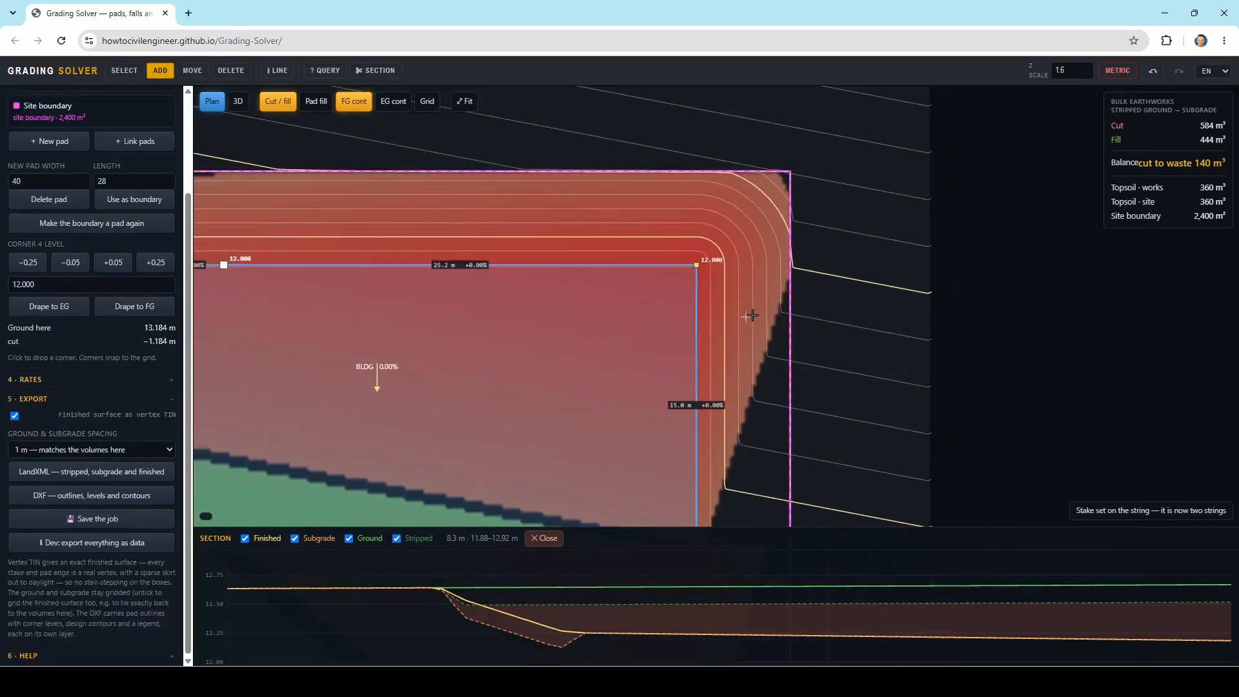
left_click(697, 284)
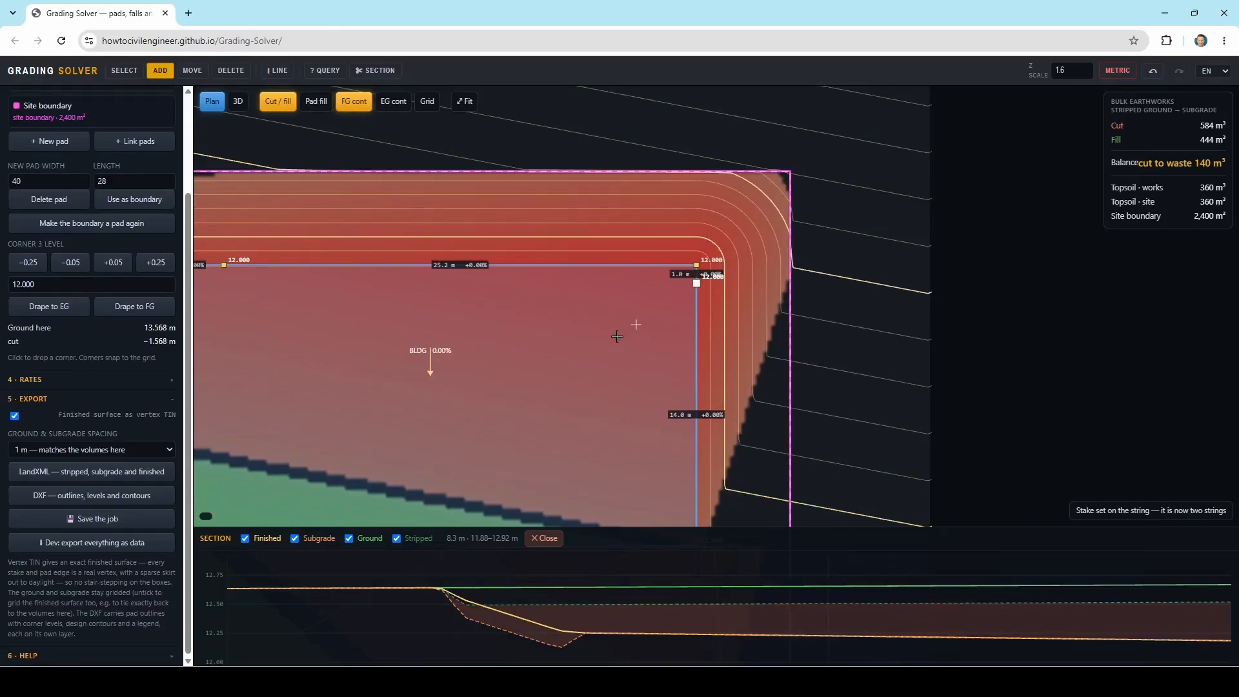
Retain the building pad's 25.2 m north and 1.0 m east edge segments at the northeast corner instead of battering them.
scroll(617, 336, "down", 2)
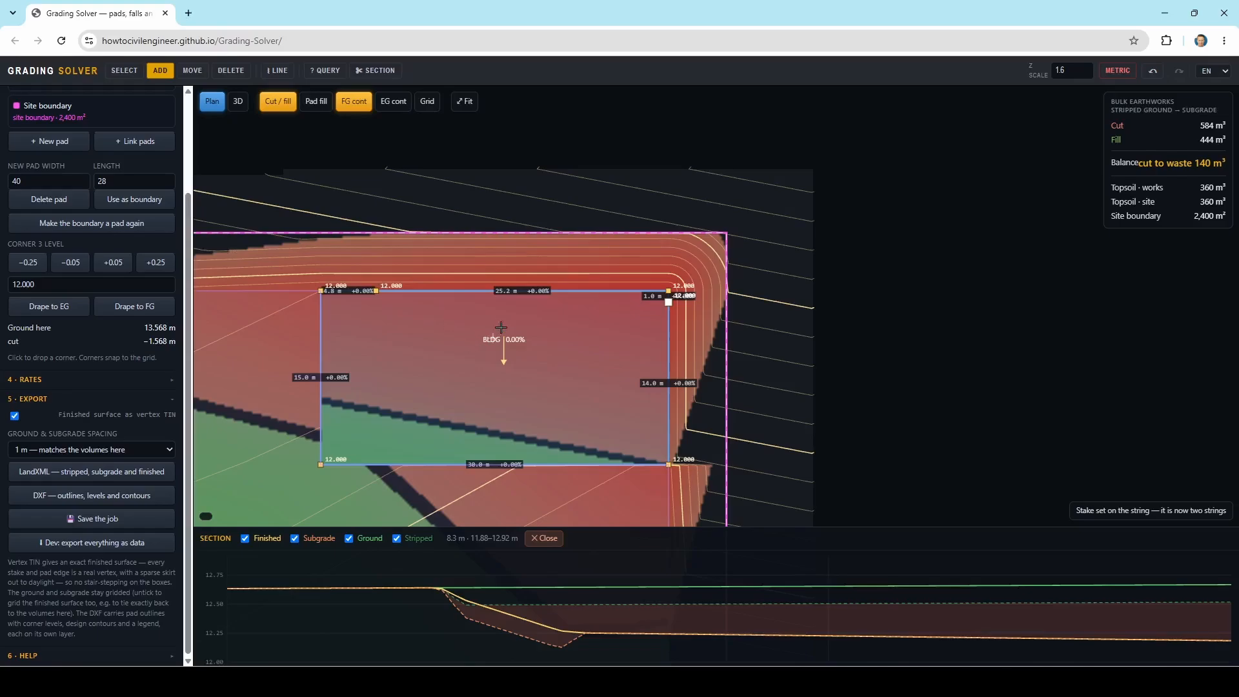
left_click(132, 73)
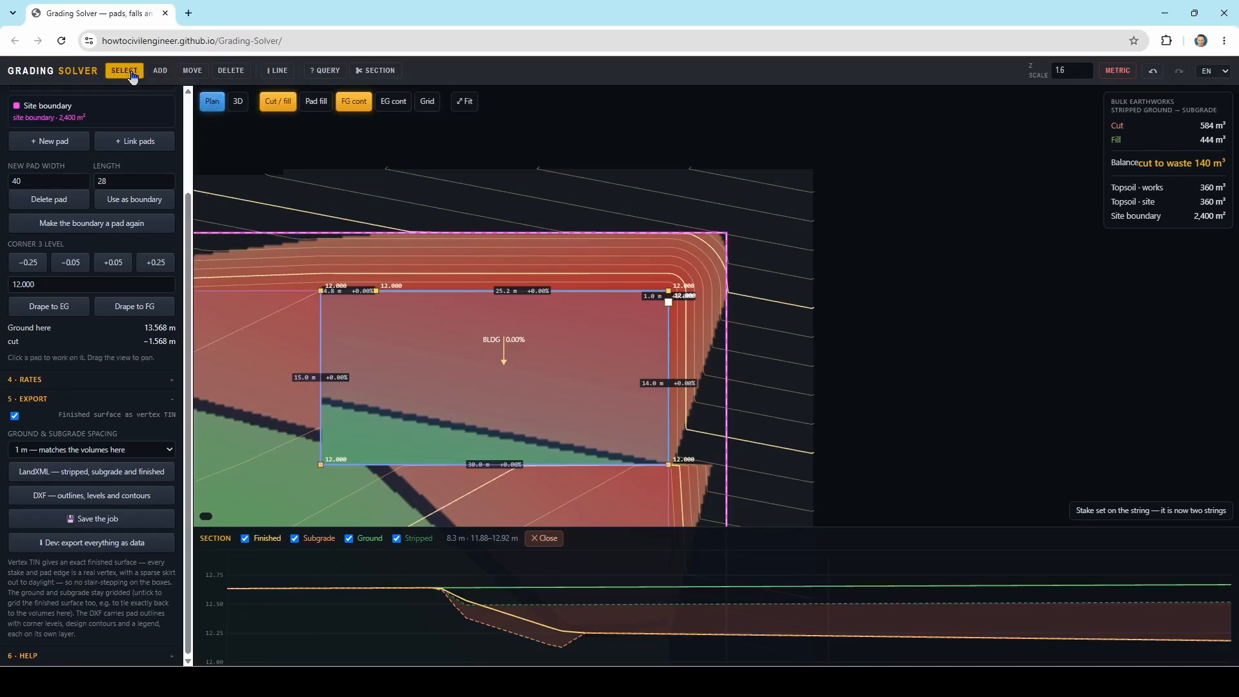
left_click(440, 291)
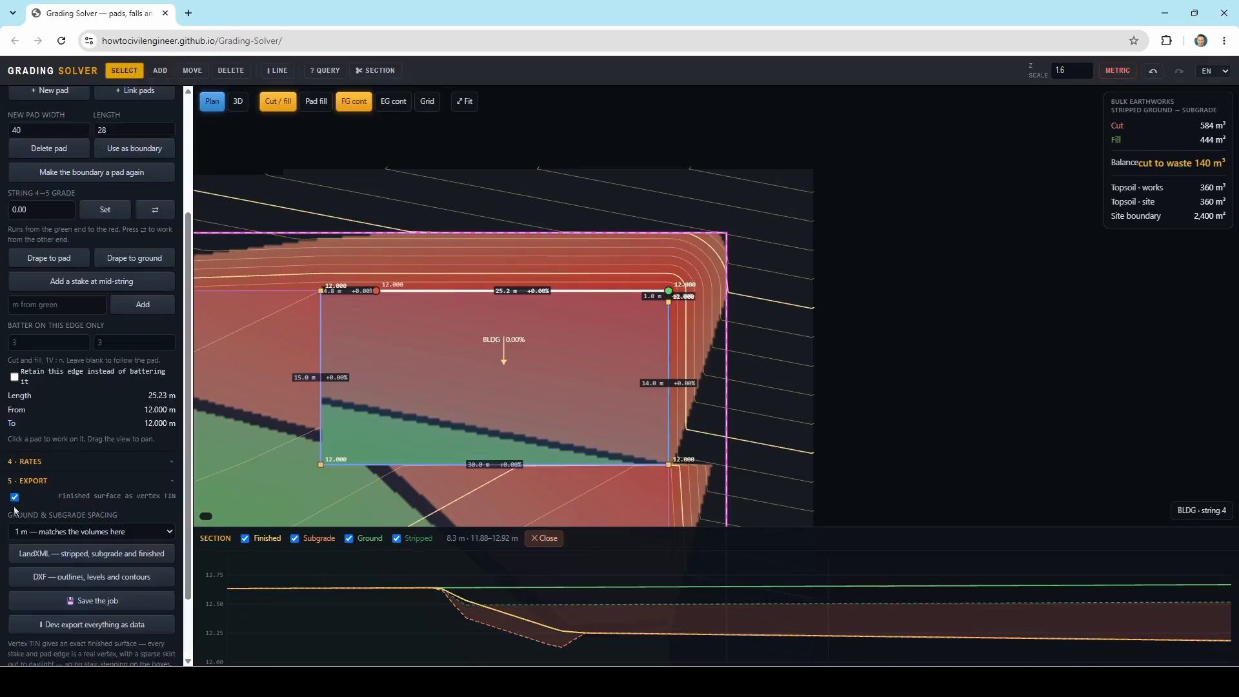
left_click(15, 377)
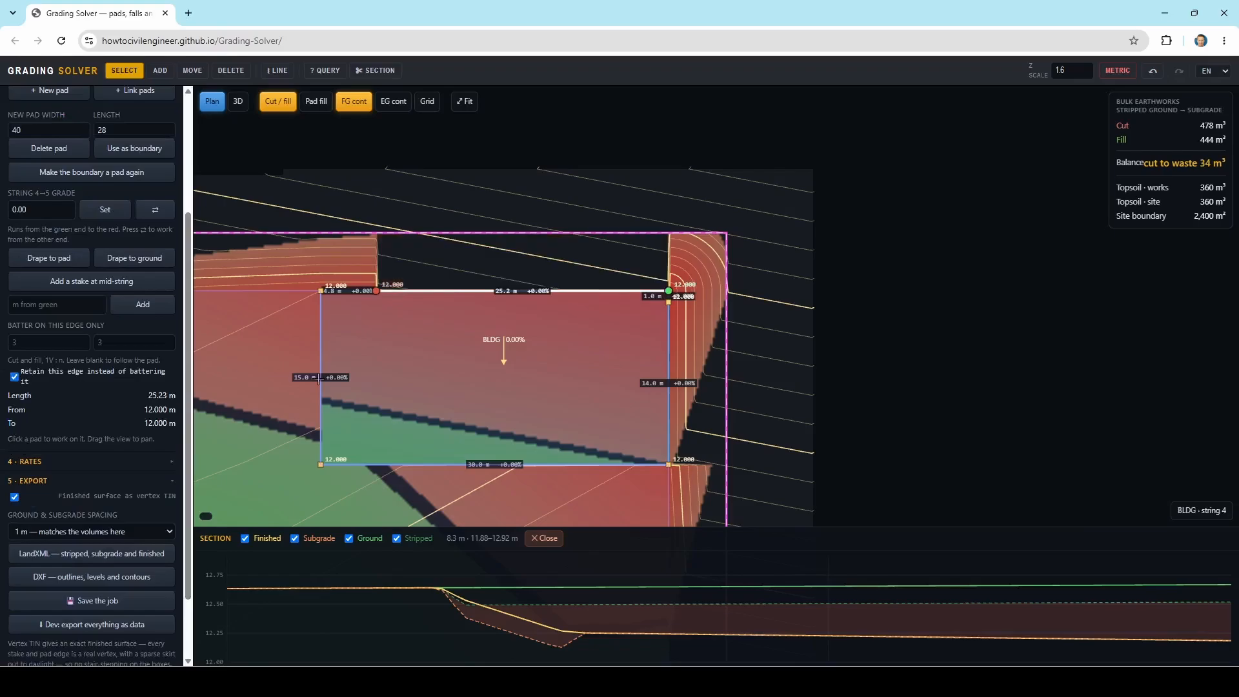
scroll(673, 296, "up", 5)
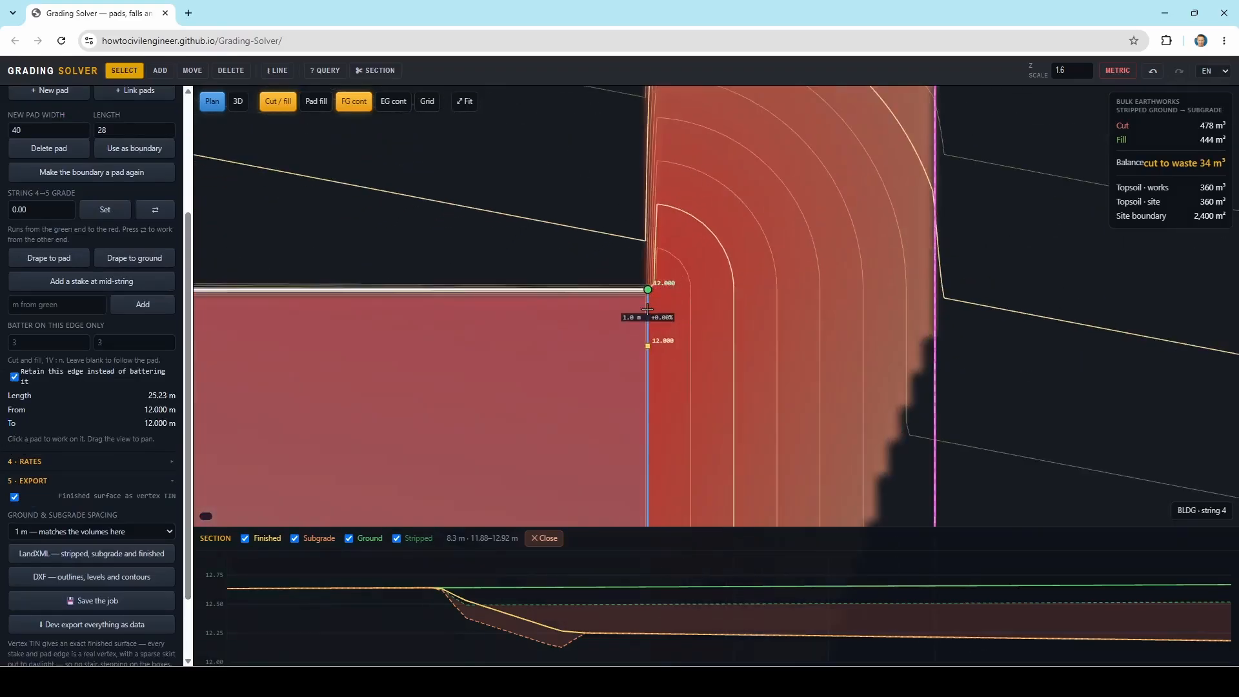
left_click(647, 310)
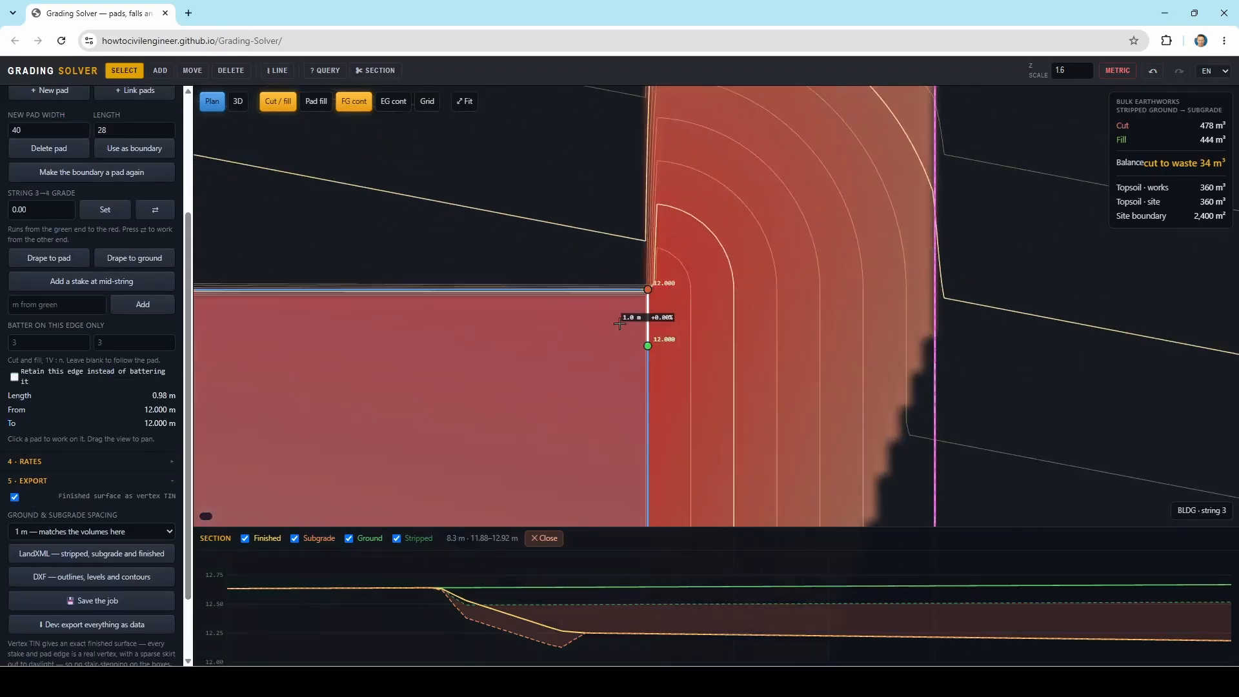
left_click(15, 377)
Set the construction depth of both the building pad and the car park to 0.3 m.
scroll(378, 342, "down", 5)
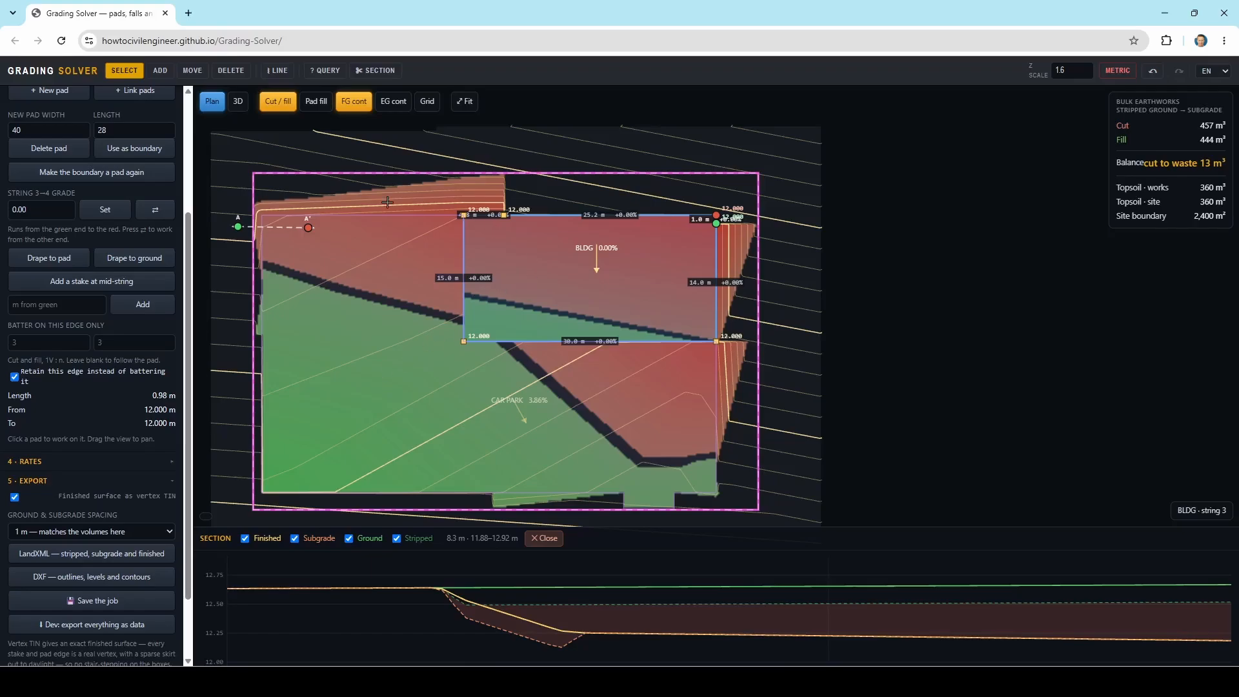
left_click(608, 295)
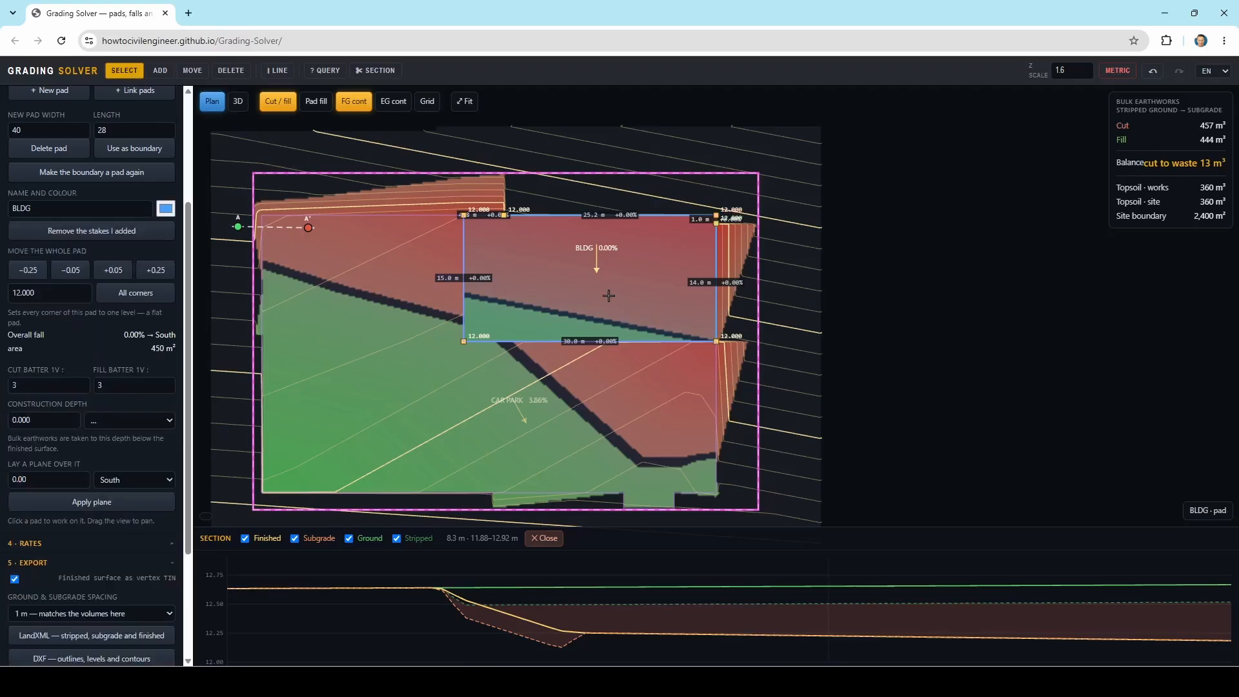
double_click(41, 422)
type("0")
left_click(380, 333)
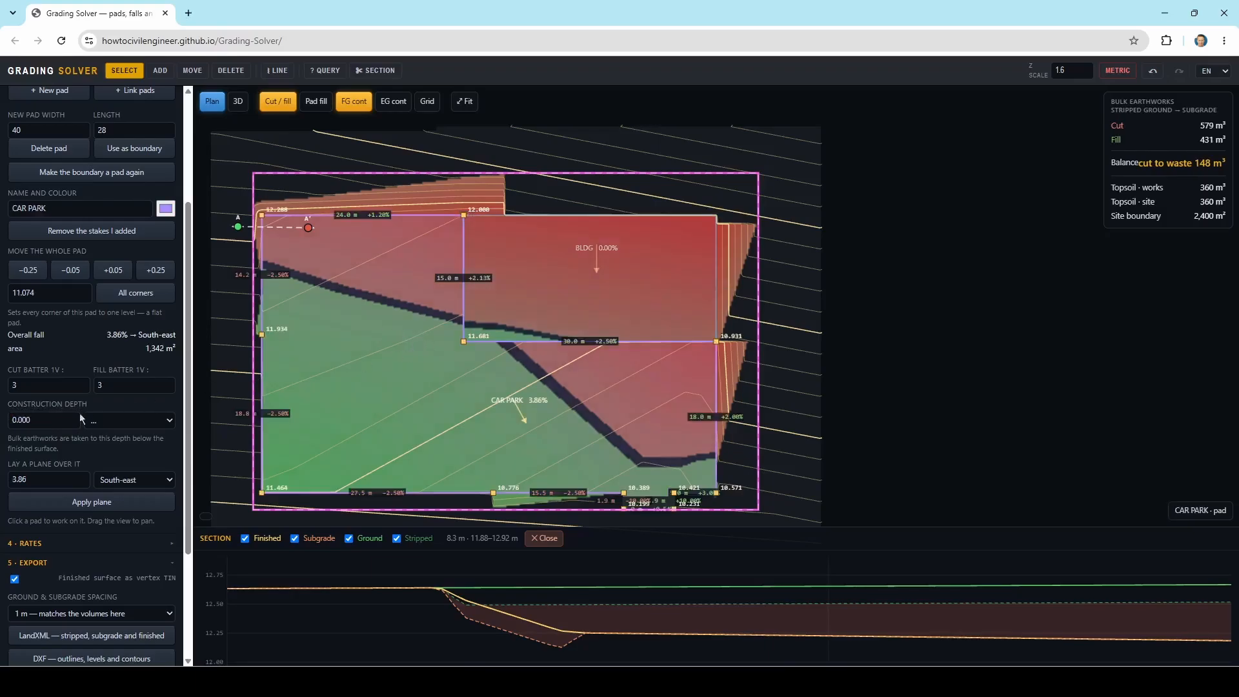
double_click(40, 416)
type("0.3")
key("Return")
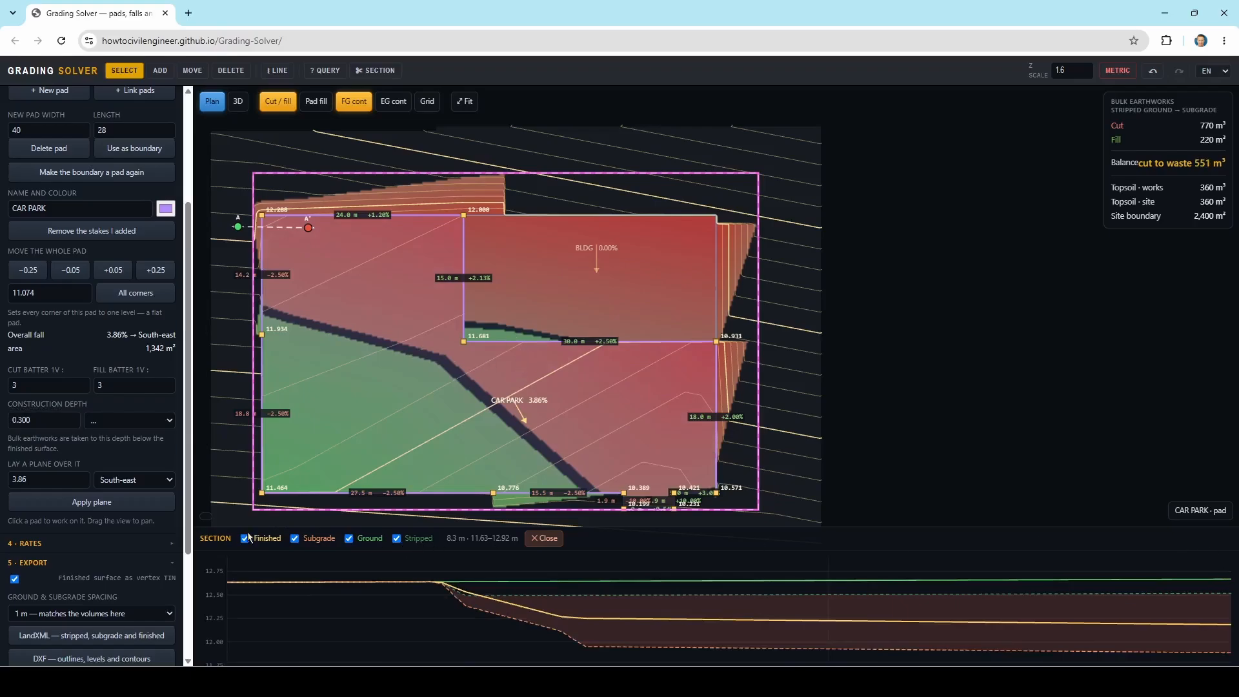
Close the section view and inspect the cut and fill in plan, from the building pad to the driveway and the west edge.
left_click(546, 539)
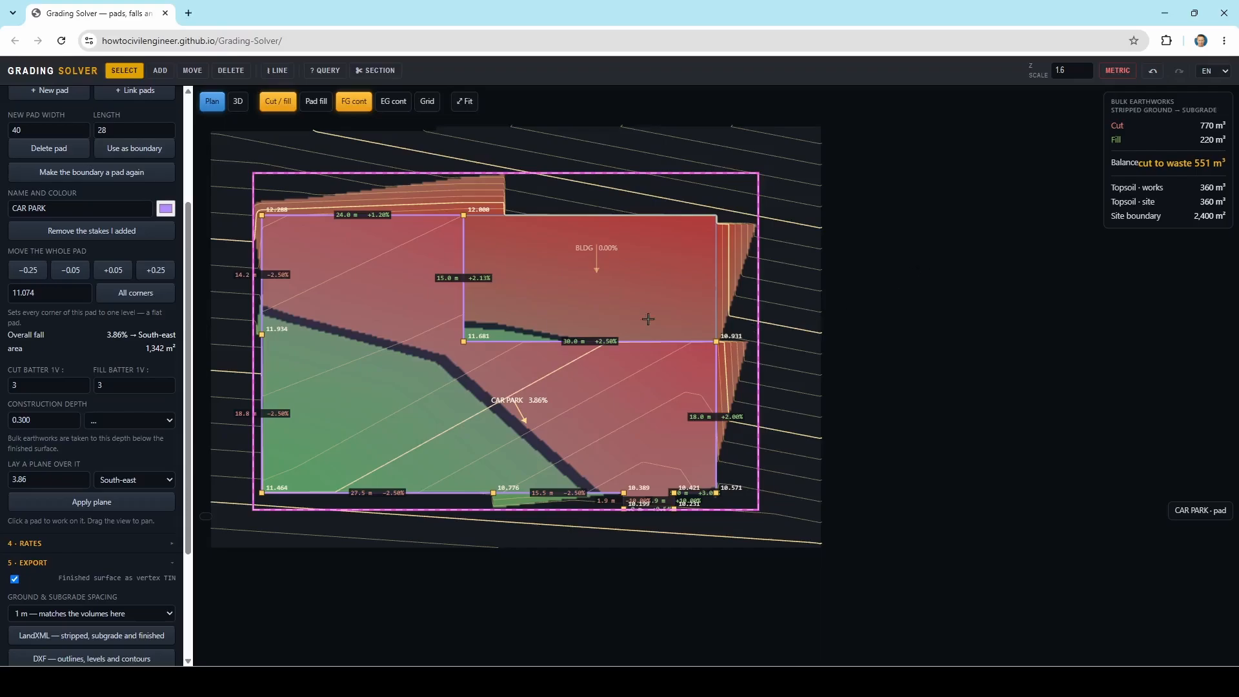
left_click_drag(436, 335, 567, 336)
scroll(630, 235, "up", 2)
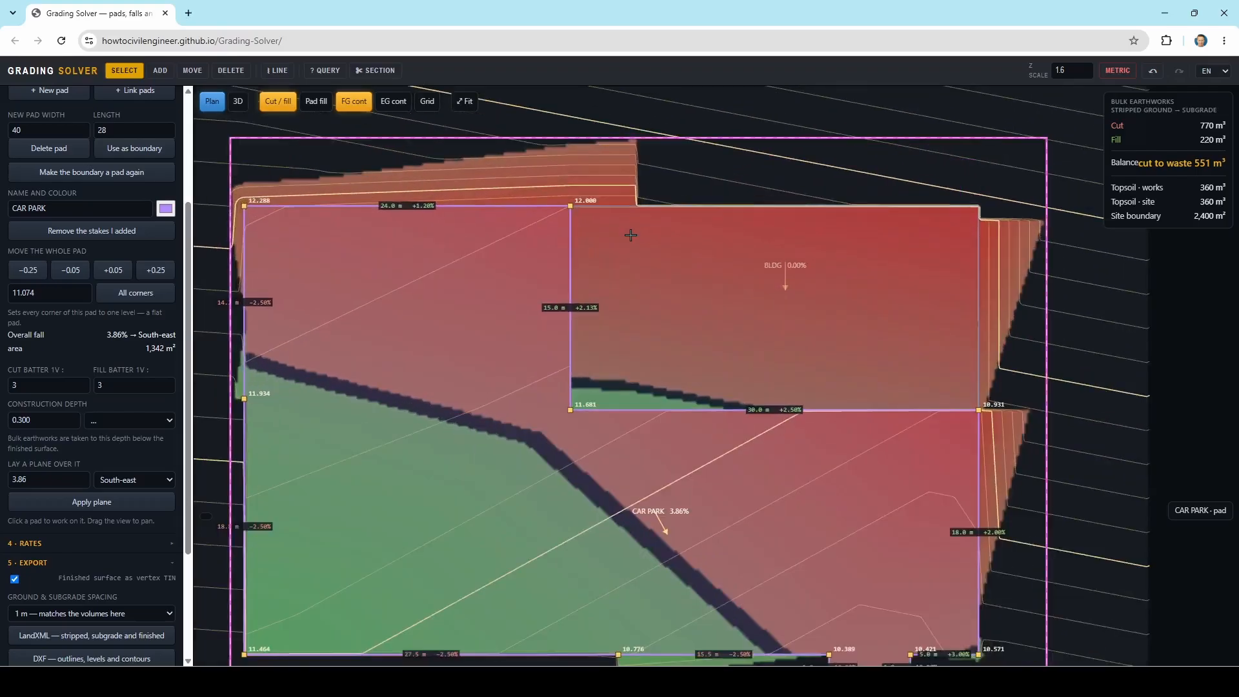
scroll(614, 281, "down", 1)
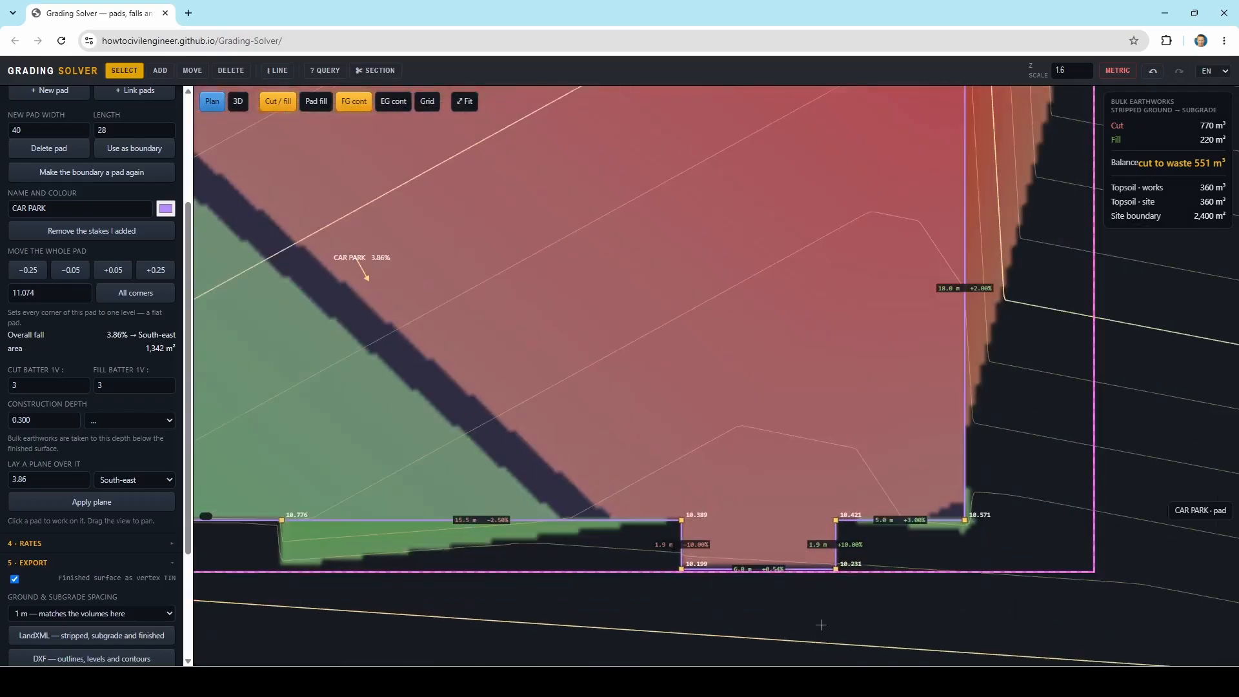
scroll(820, 645, "up", 3)
scroll(790, 509, "down", 3)
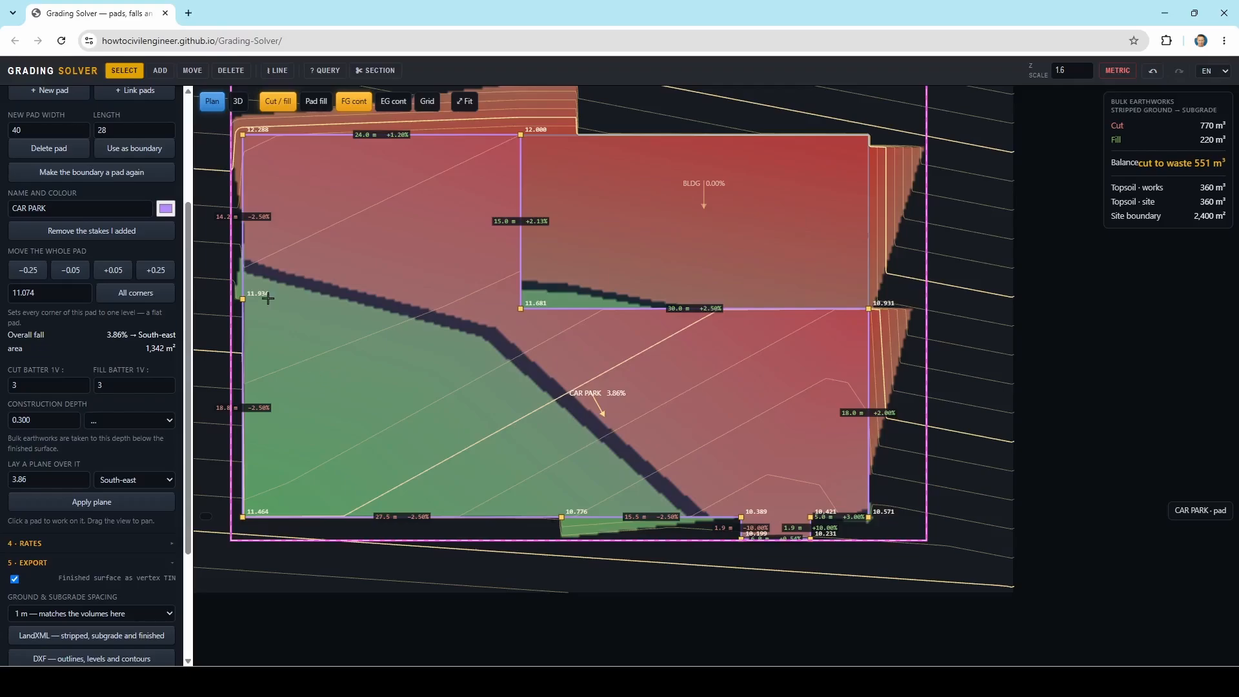
left_click_drag(269, 279, 315, 334)
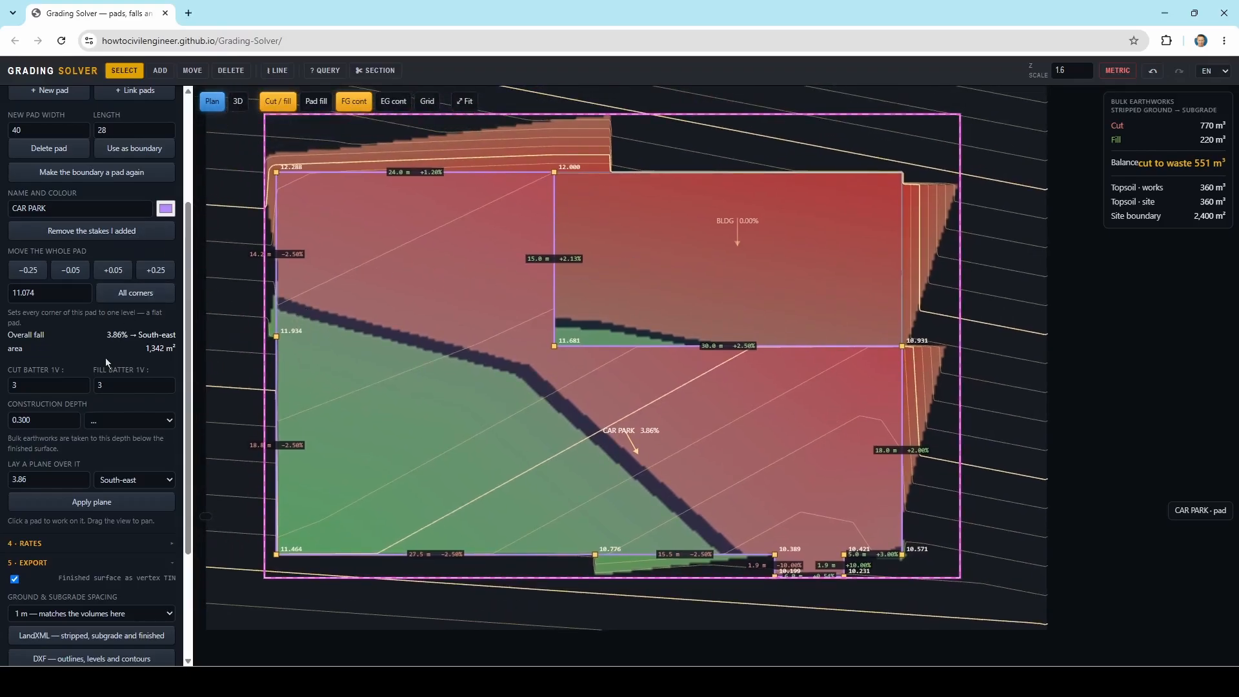
Recolour the site boundary green, the car park white and the building pad a muted blue, and show the pad fills in 3D.
left_click(680, 155)
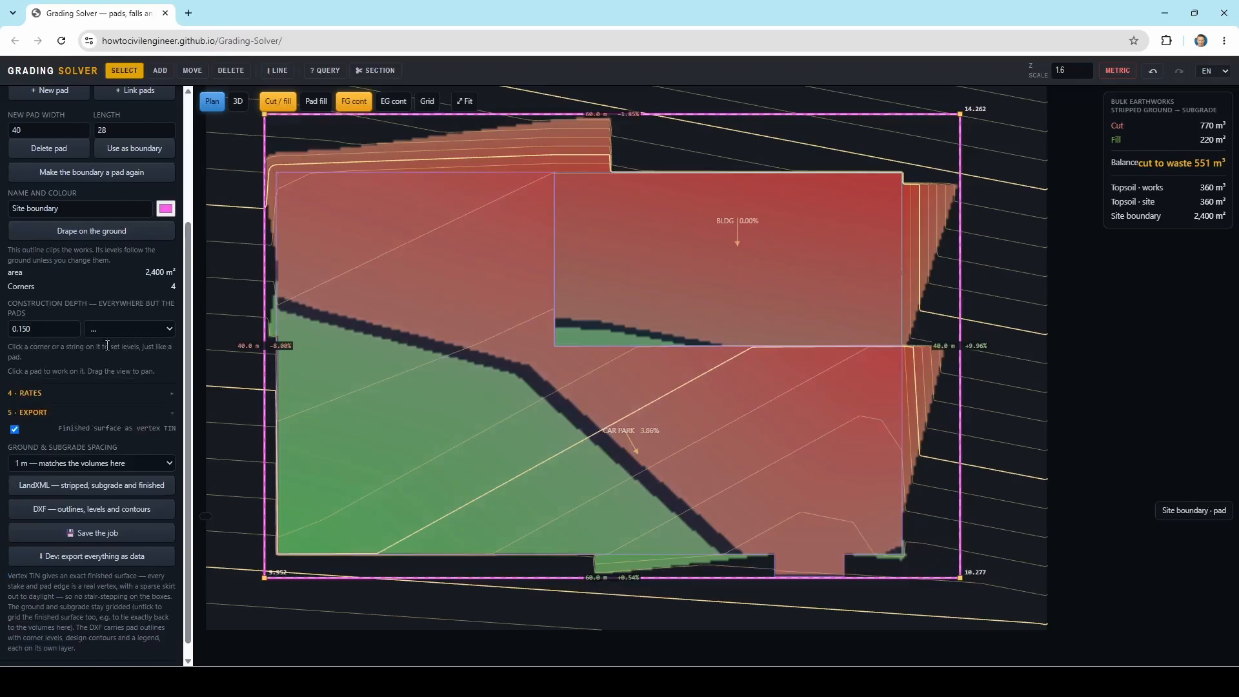
scroll(94, 276, "up", 2)
left_click(166, 290)
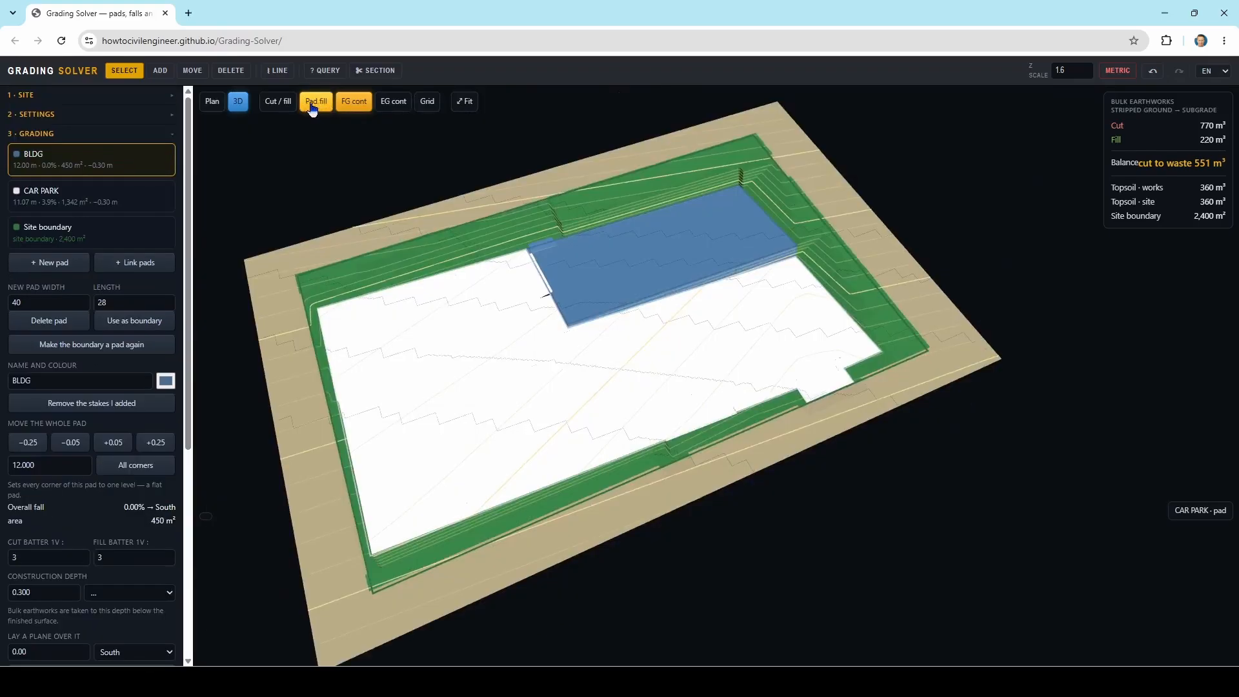
Compare the 3D model without and with pad fill colours, and view the filled pads from above.
left_click(313, 105)
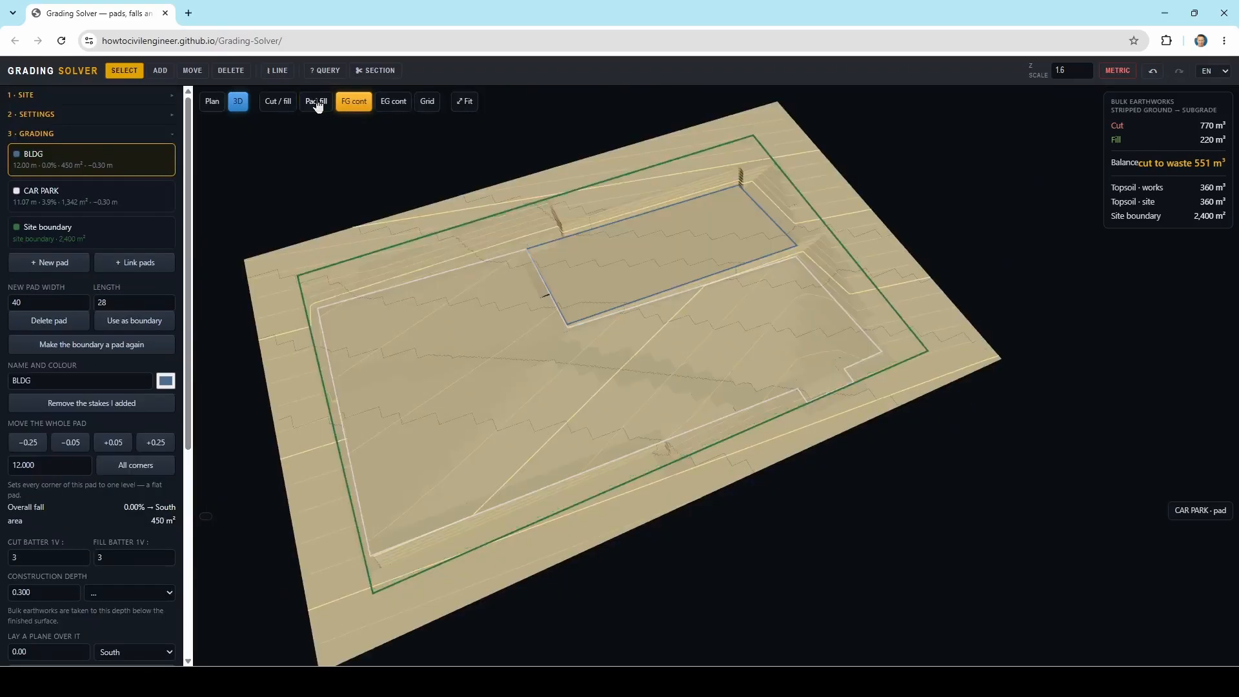
left_click(313, 104)
left_click_drag(541, 357, 567, 406)
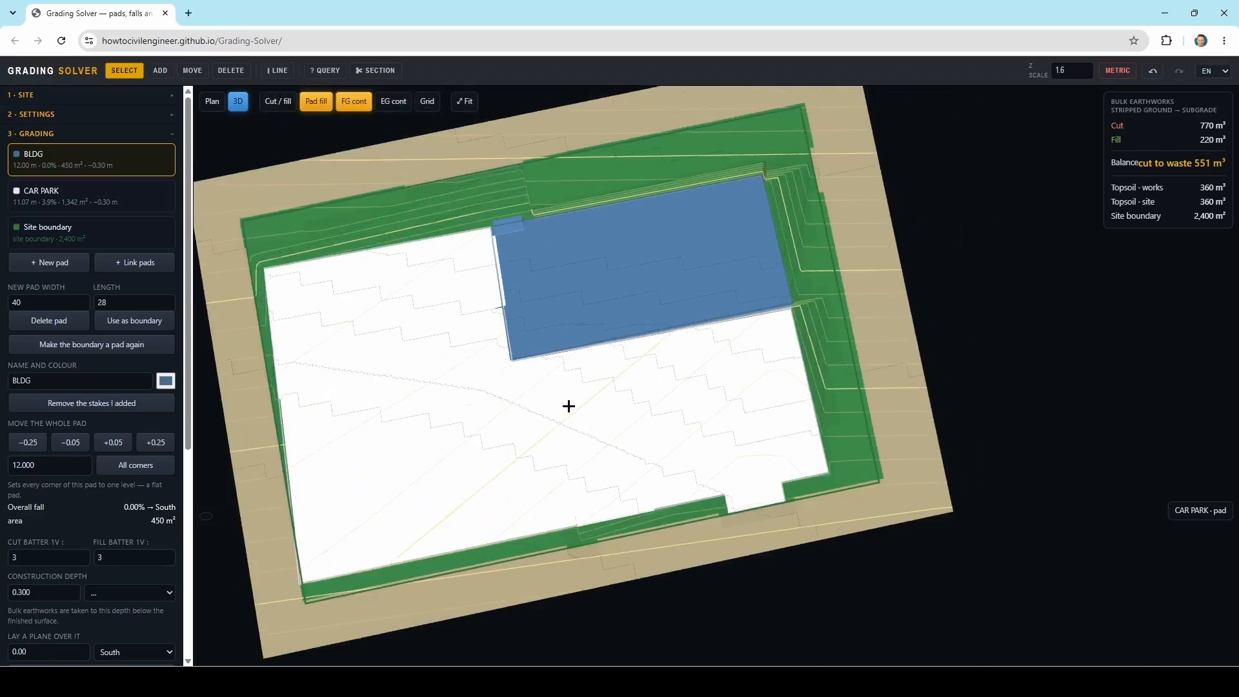
Return to plan and recolour the building pad light grey (RGB 205, 212, 218).
left_click(213, 104)
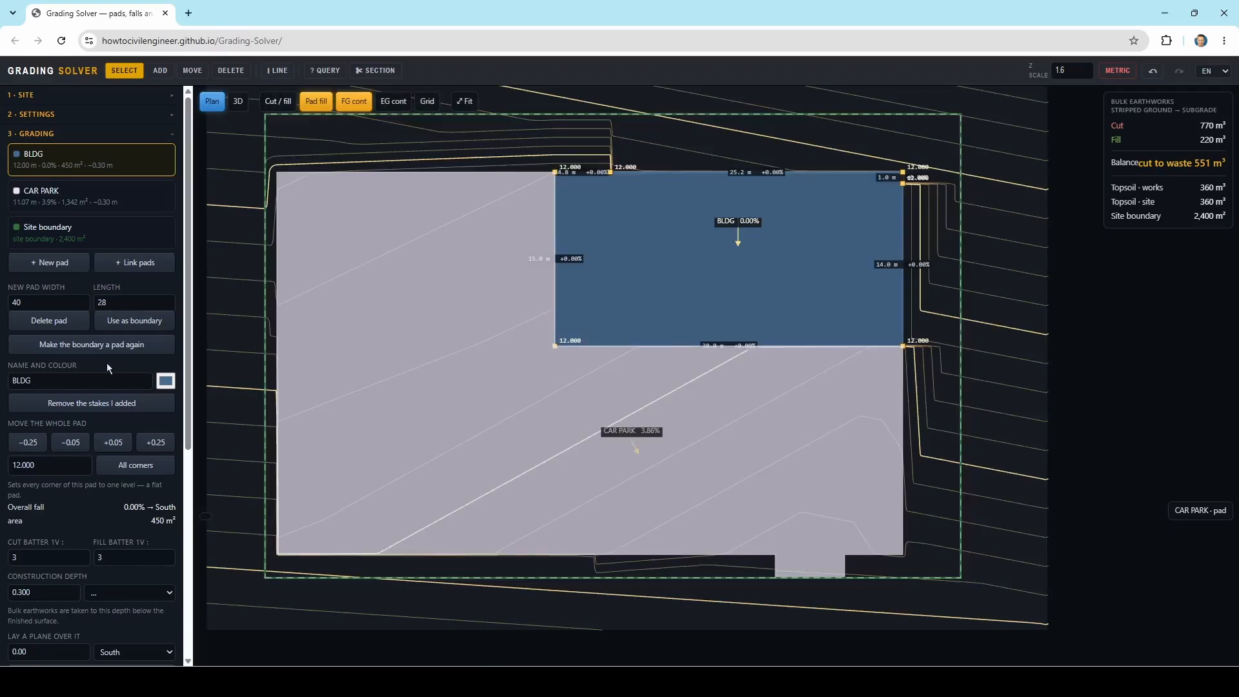
left_click(165, 381)
left_click(166, 402)
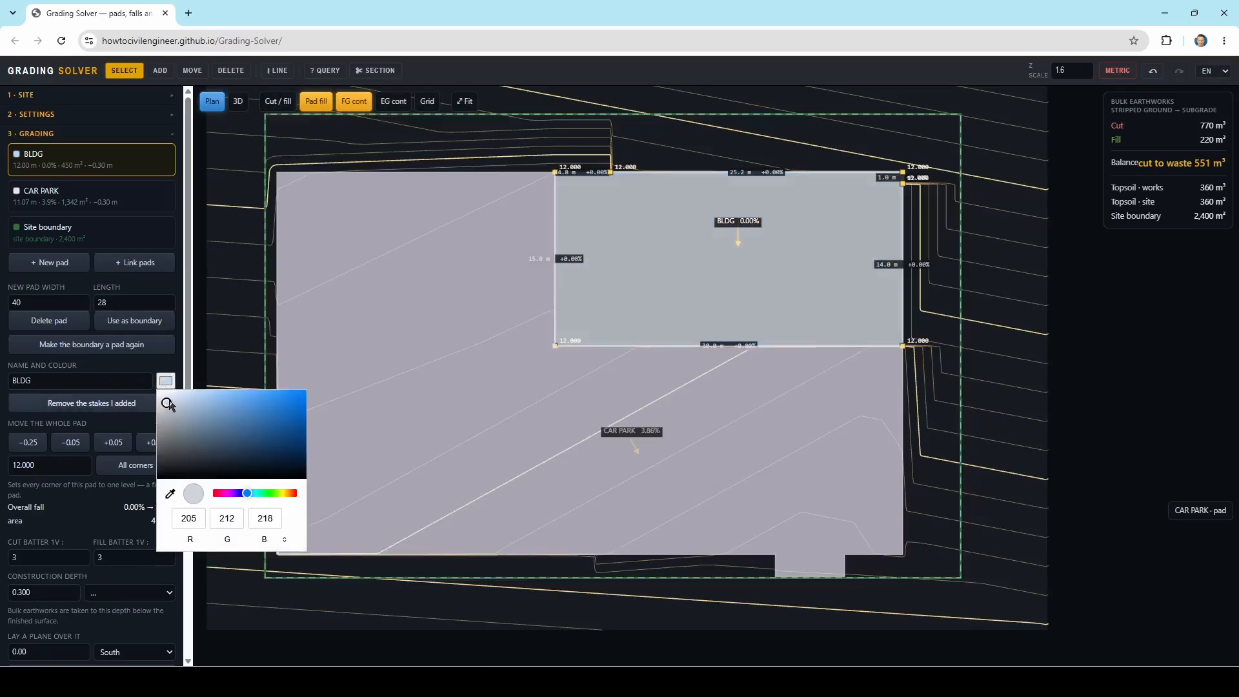
Recolour the car park mid grey (RGB 155, 152, 160) and view the recoloured pads in 3D.
left_click(58, 201)
left_click(58, 201)
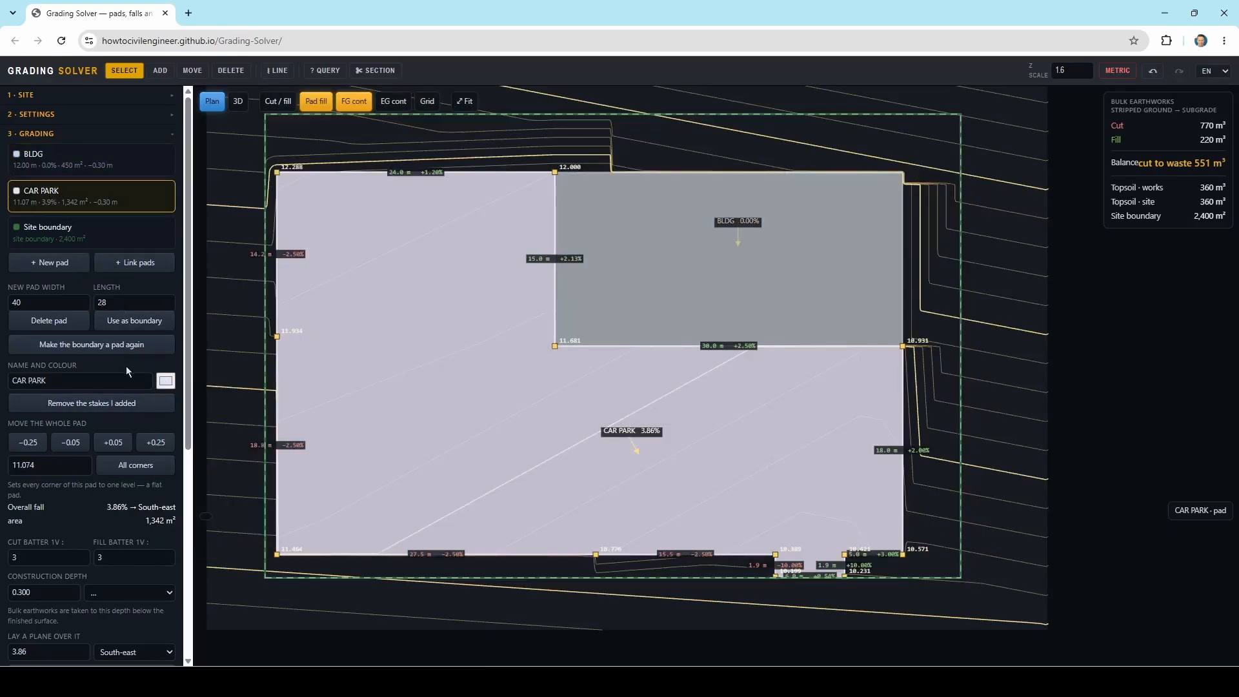
left_click(166, 380)
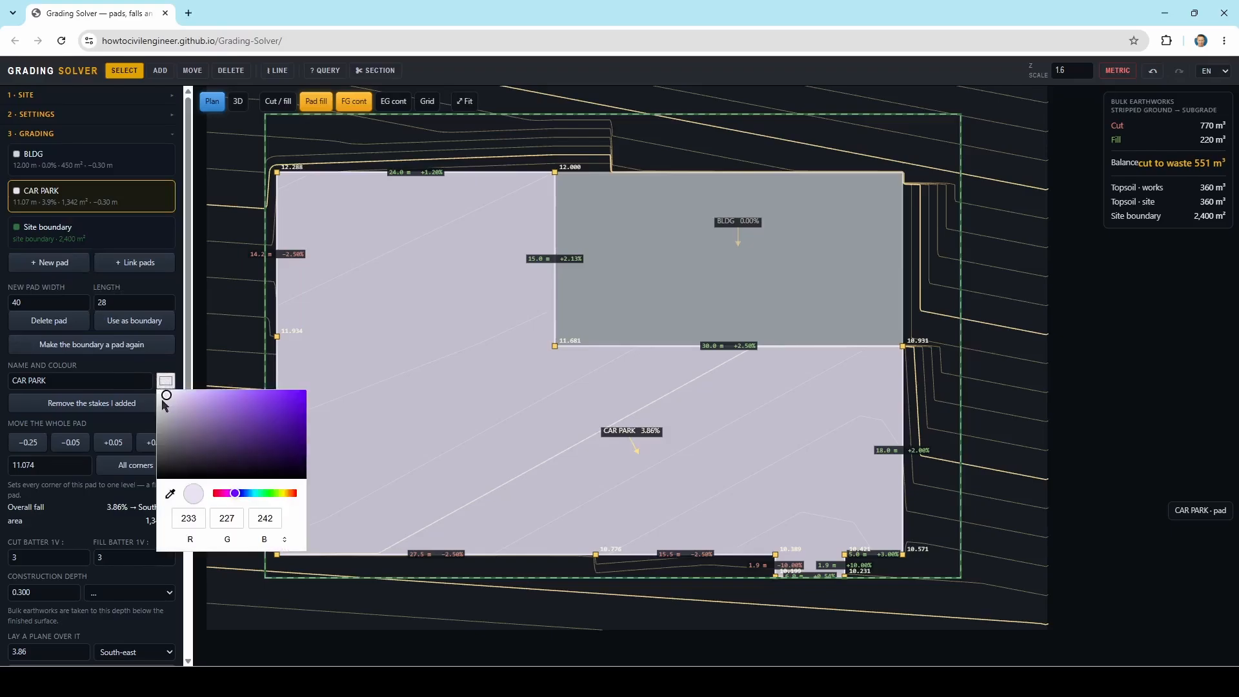
left_click_drag(164, 405, 164, 425)
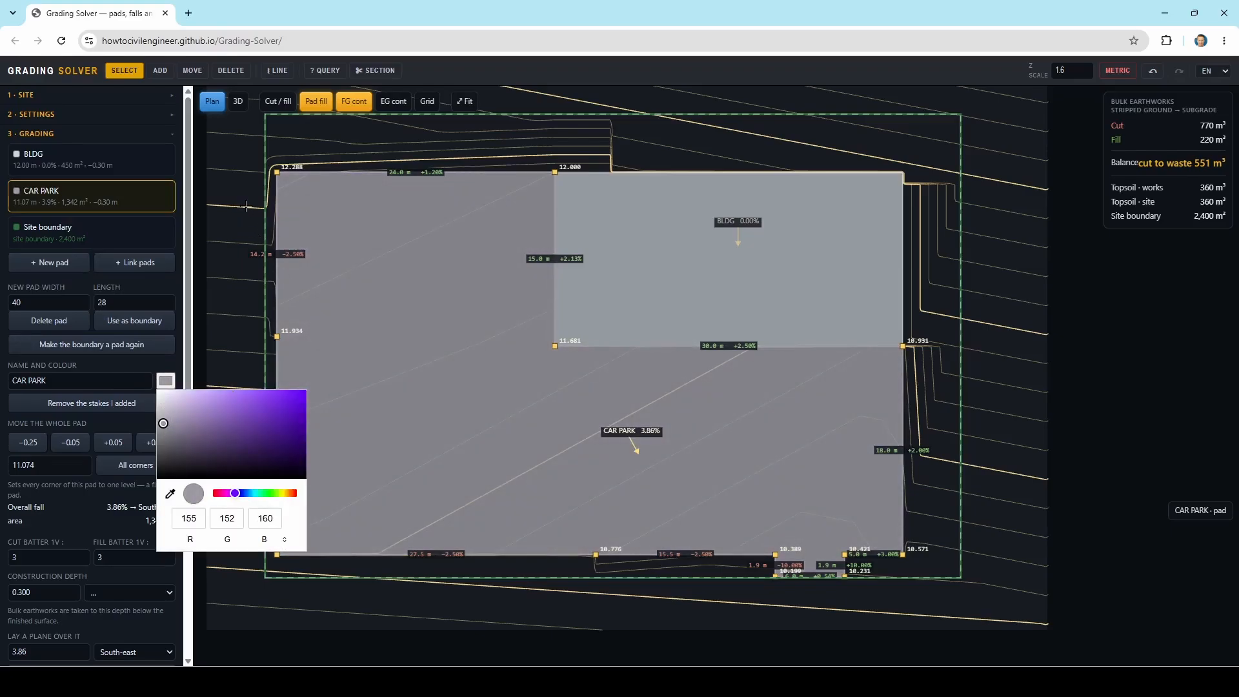
left_click(238, 101)
left_click_drag(447, 444, 551, 389)
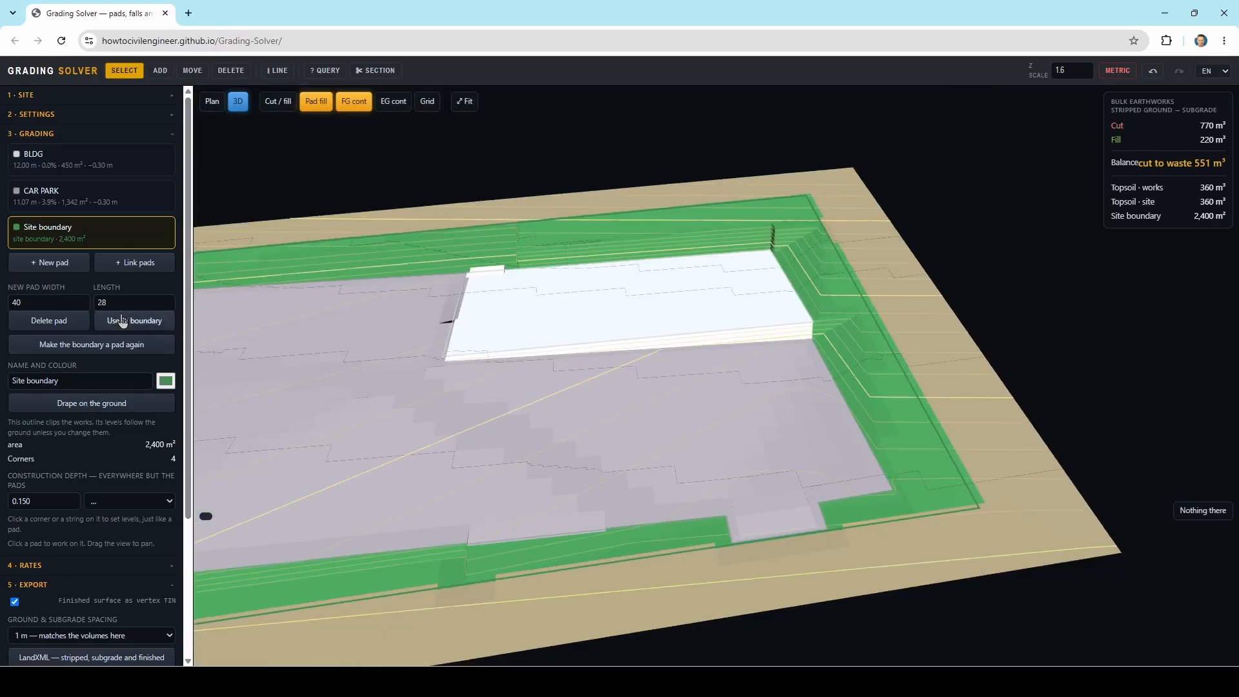
Review the earthworks and retaining wall rates with their cost breakdown against the whole site in 3D.
left_click(178, 136)
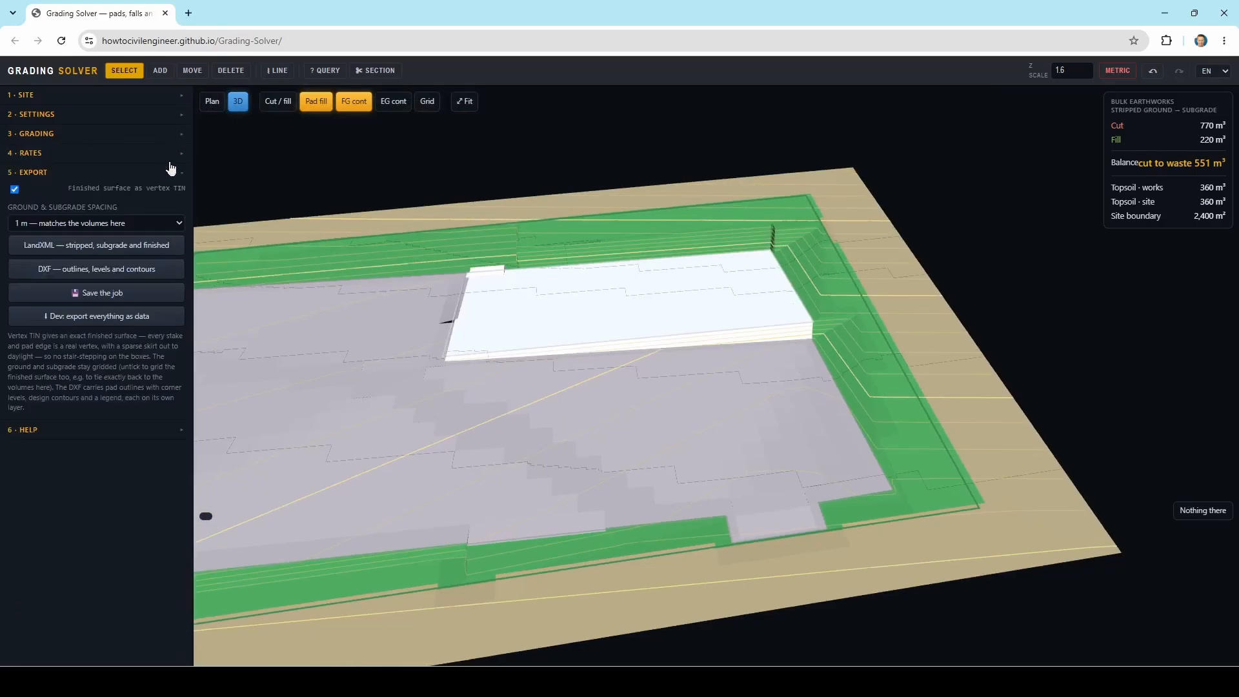
left_click(183, 157)
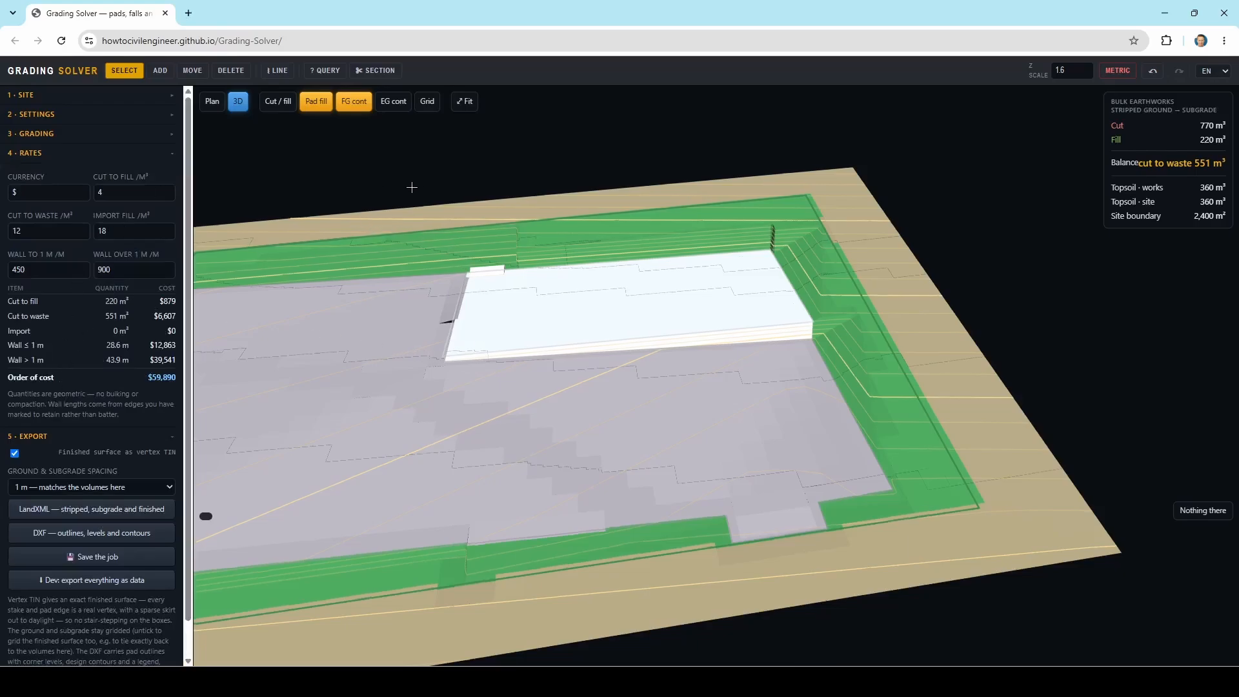
left_click_drag(411, 187, 547, 289)
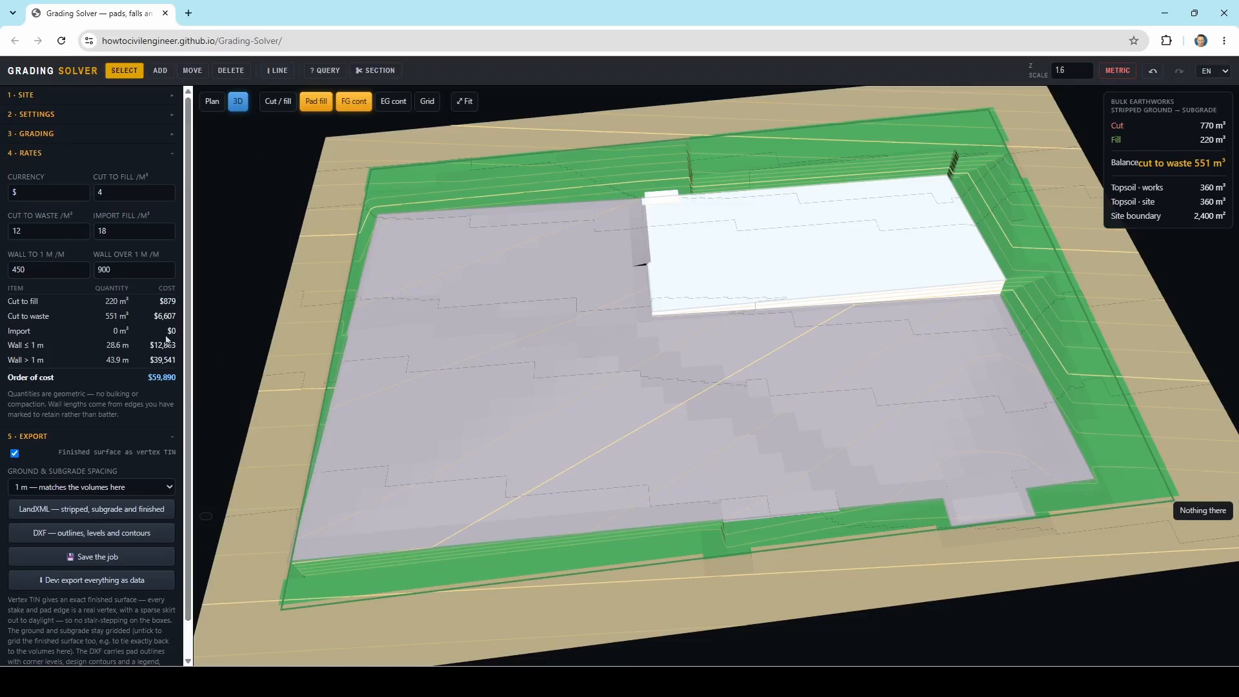
Export the pad outlines, levels and contours as a DXF file.
left_click(172, 157)
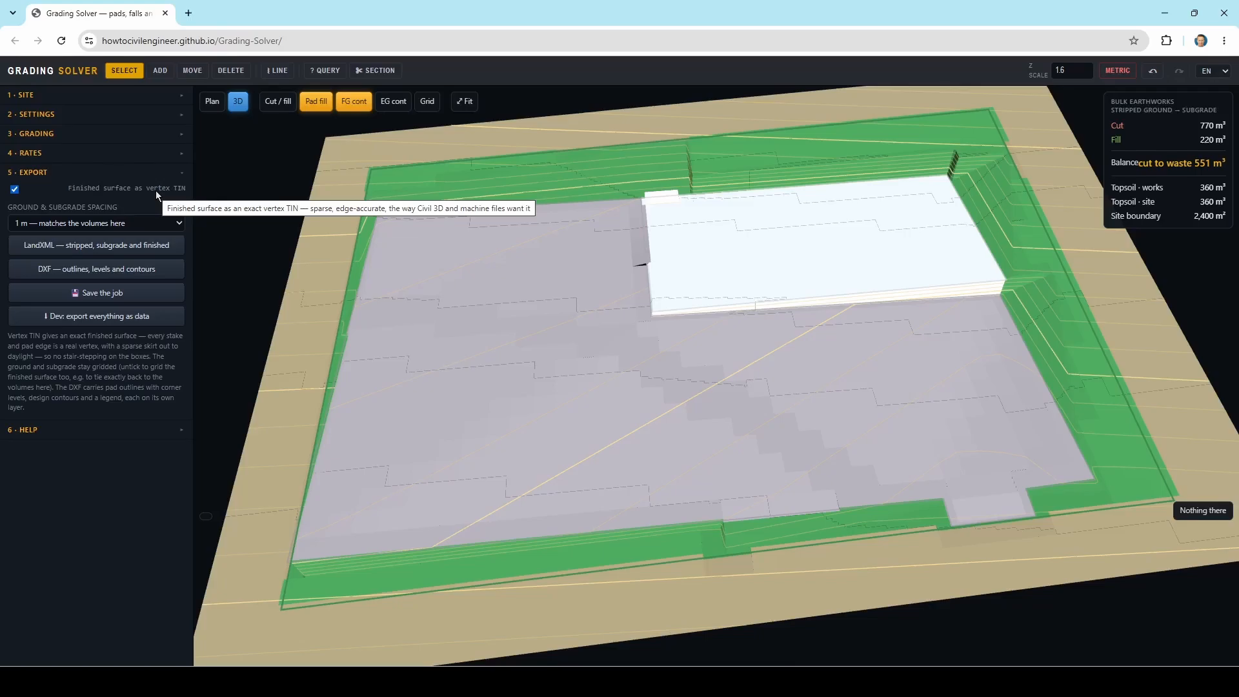
left_click(90, 276)
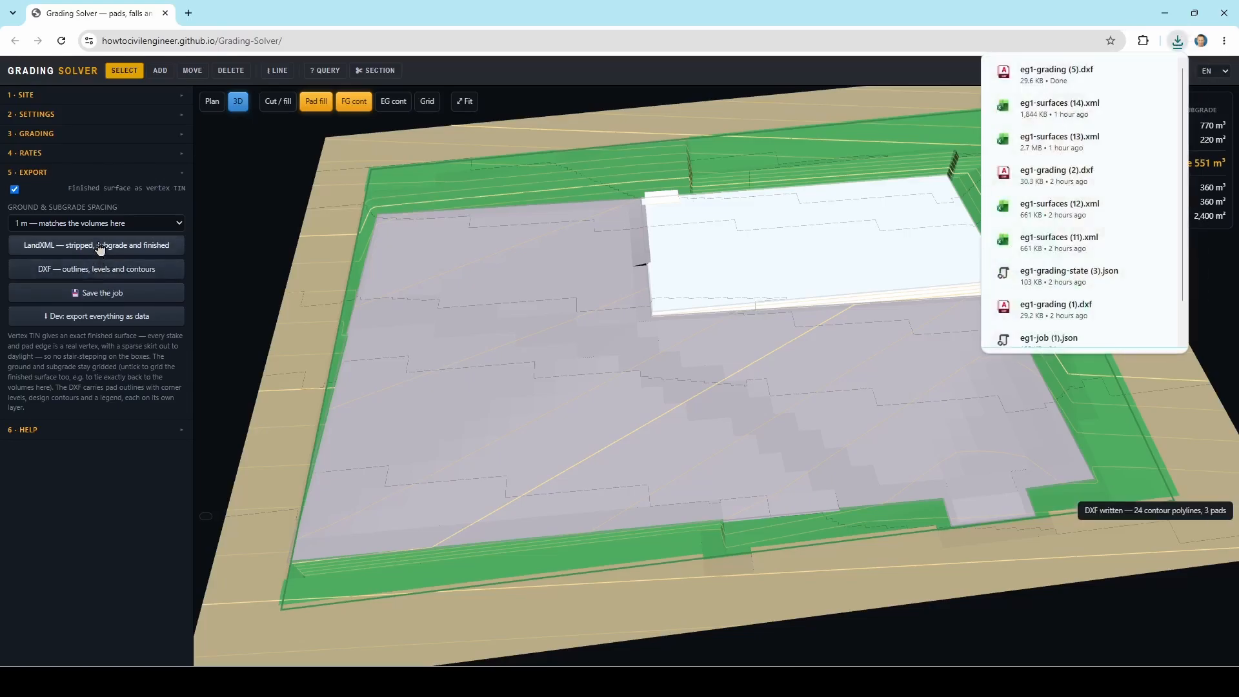
Export the stripped, subgrade and finished surfaces as LandXML with the finished surface as a vertex TIN, and save the job.
left_click(100, 247)
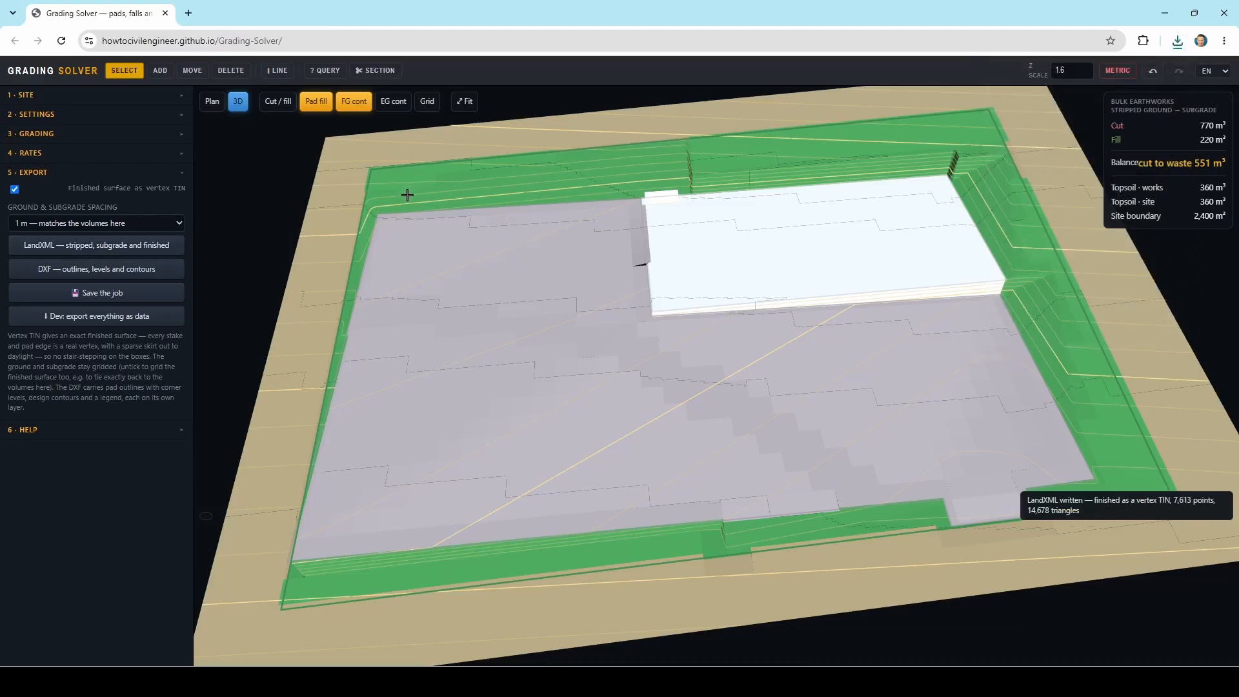
left_click(14, 191)
left_click(14, 190)
left_click(107, 302)
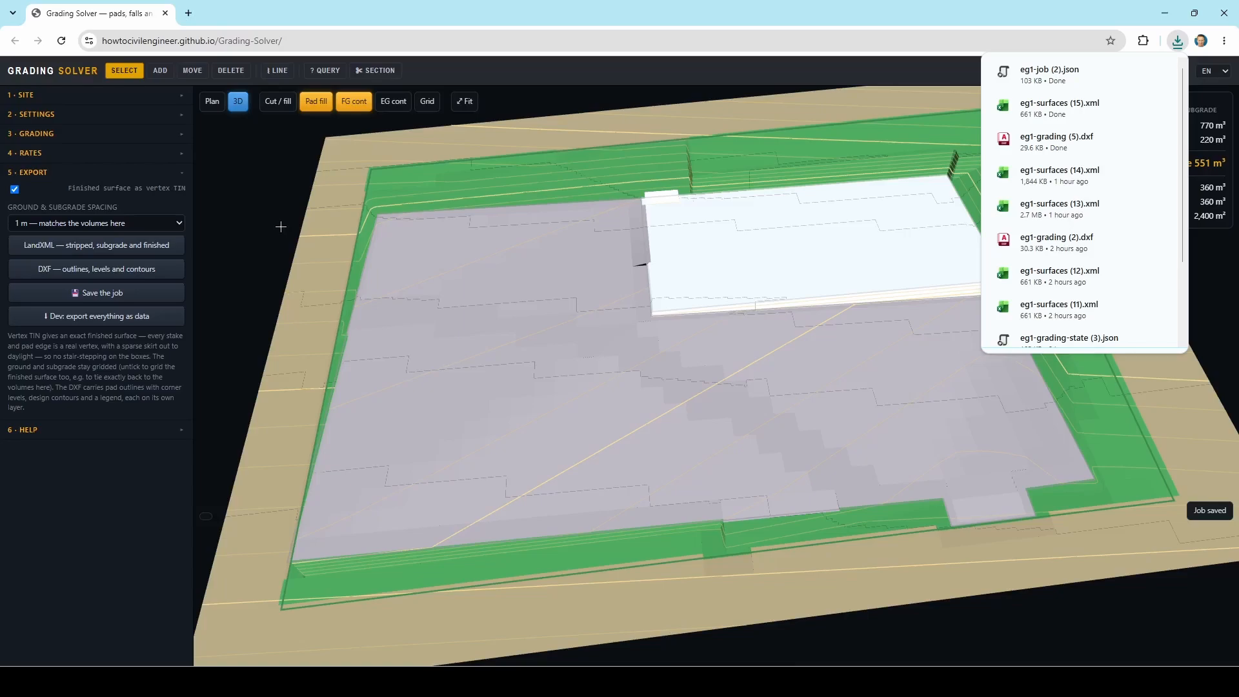
left_click(179, 432)
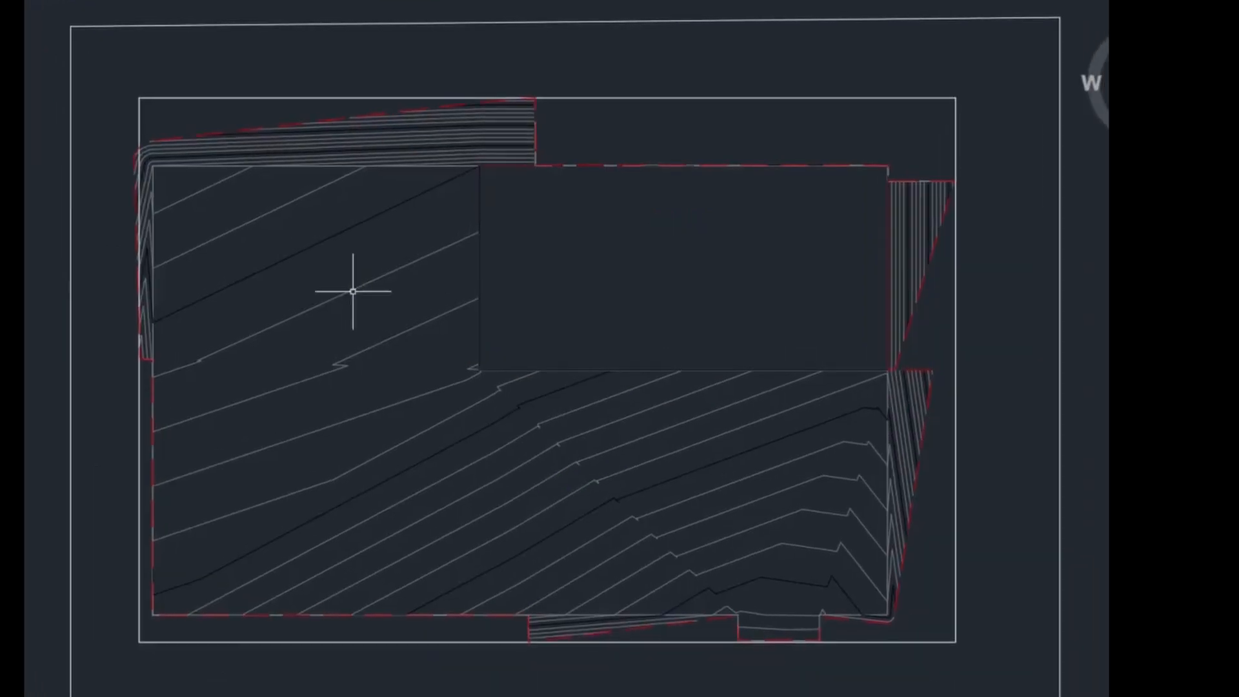
Switch to the CAD drawing with the imported surface and open the finished surface in the Object Viewer.
left_click(368, 282)
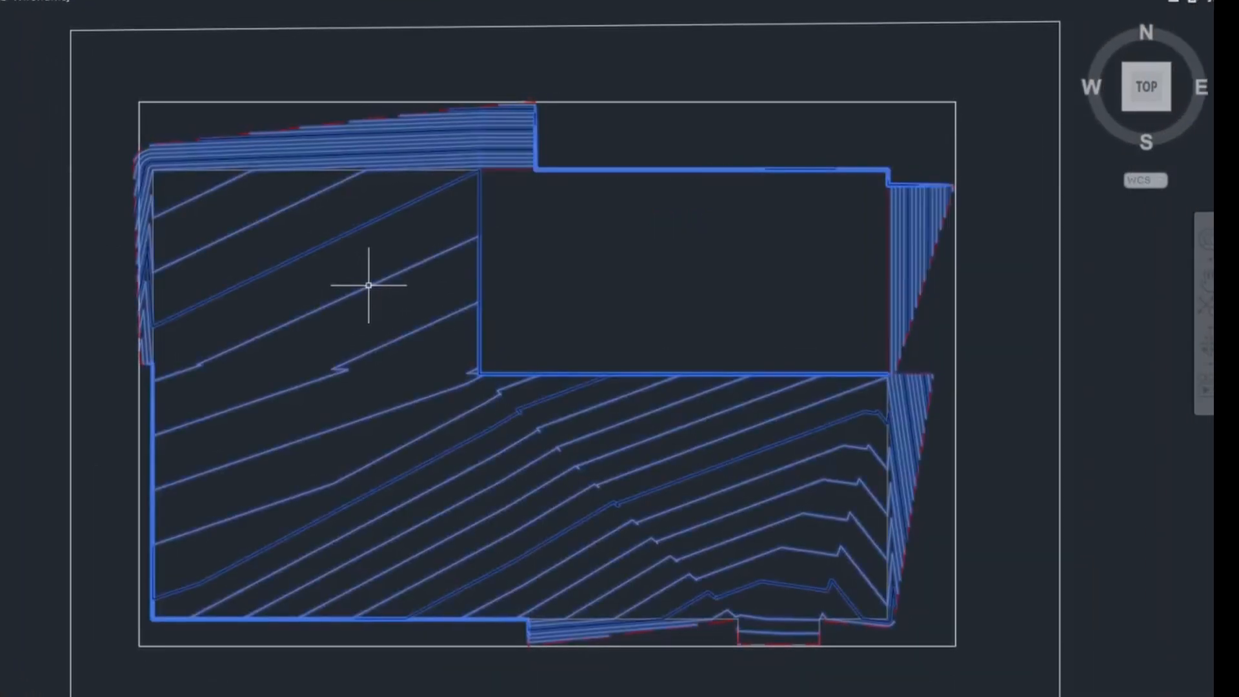
right_click(367, 282)
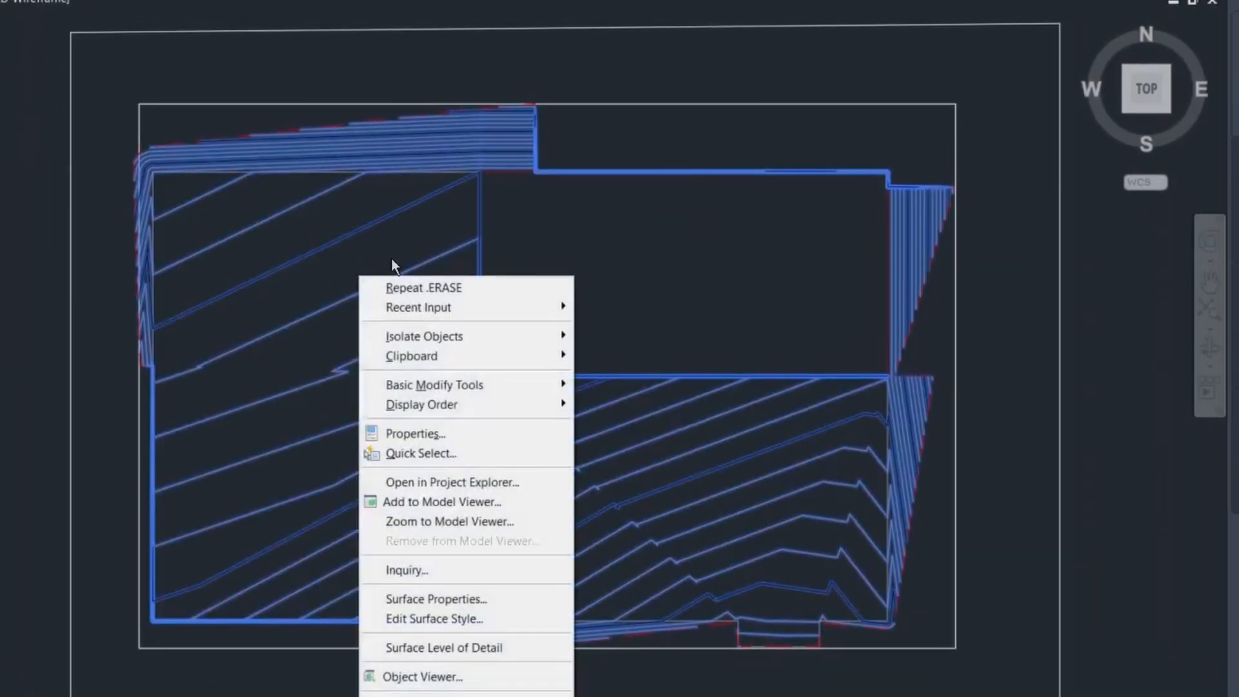
left_click(419, 676)
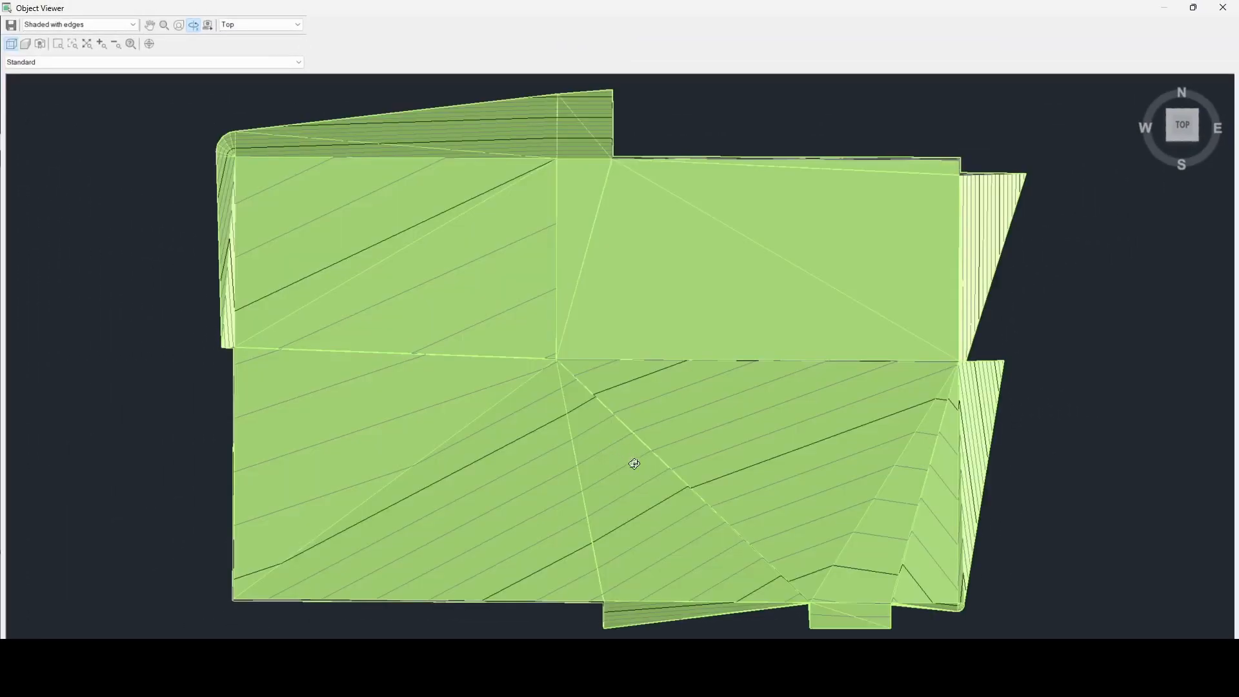
Examine the finished surface's triangulation in 3D around the level step between the building pad and the car park.
left_click_drag(634, 464, 661, 287)
scroll(545, 368, "up", 4)
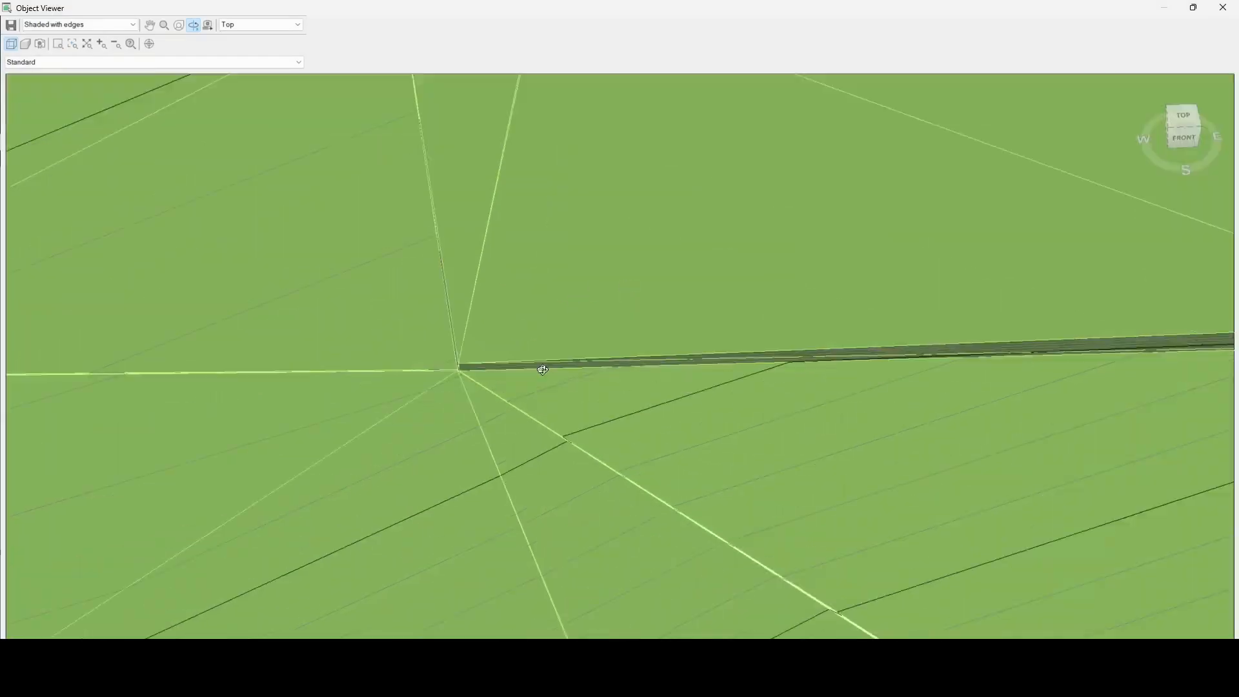
scroll(544, 367, "down", 4)
scroll(572, 366, "up", 5)
scroll(568, 355, "down", 3)
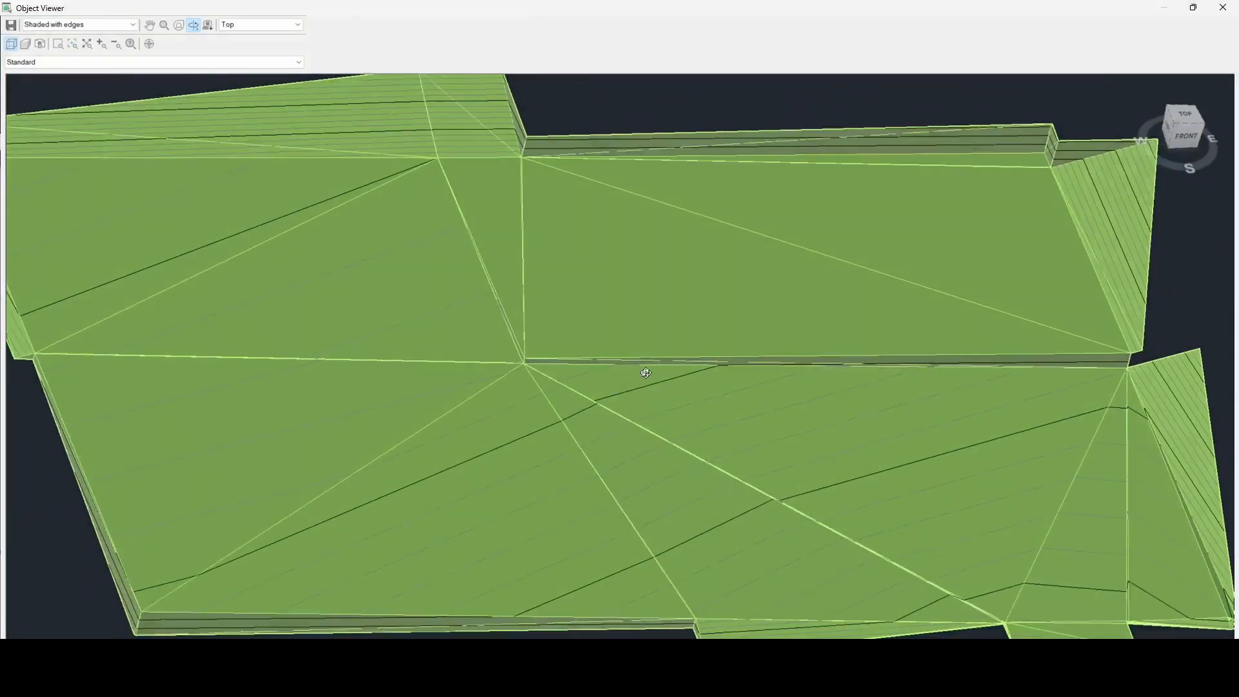
left_click_drag(584, 387, 627, 379)
scroll(628, 379, "down", 4)
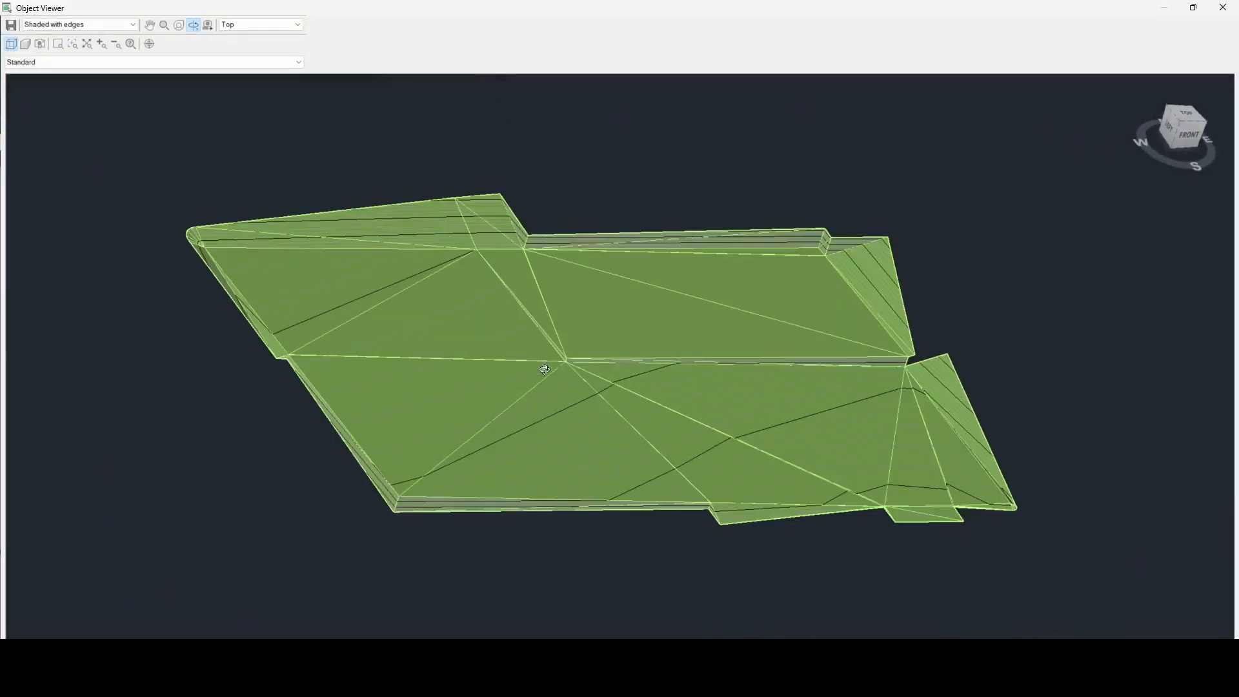
mouse_move(336, 368)
left_mouse_down()
mouse_move(378, 371)
mouse_move(335, 365)
mouse_move(354, 369)
left_mouse_up()
scroll(349, 358, "up", 4)
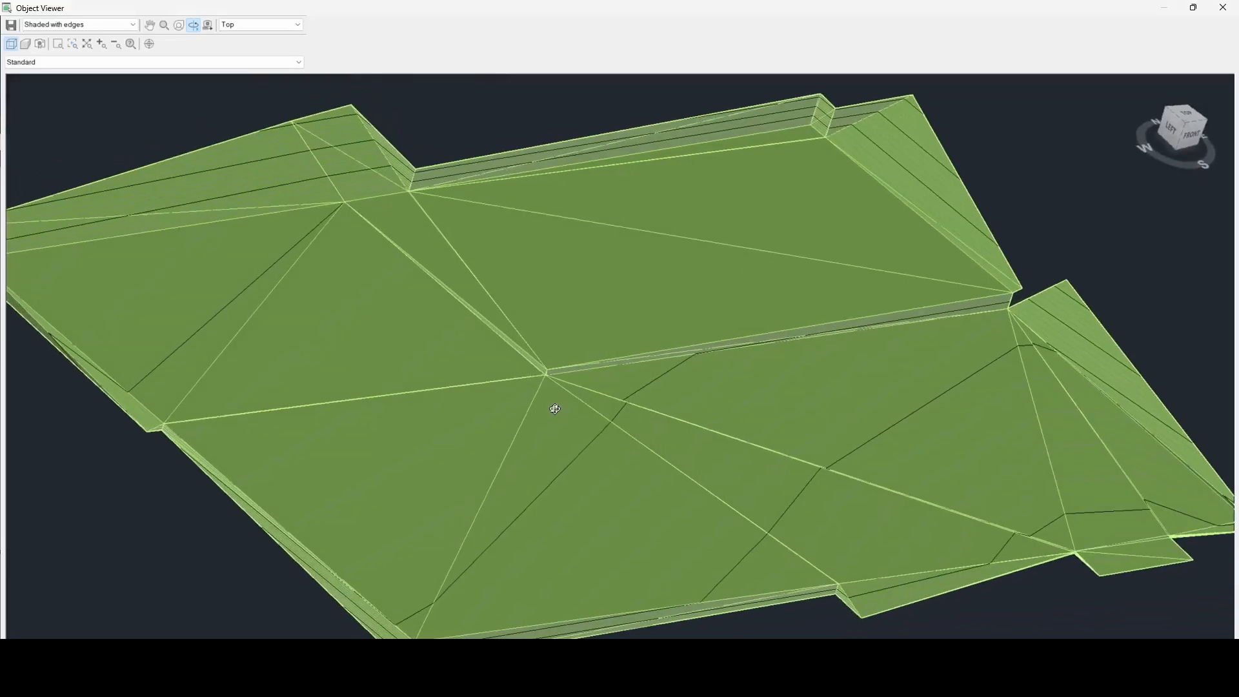
scroll(558, 395, "up", 4)
scroll(484, 357, "down", 4)
left_click_drag(420, 338, 432, 336)
scroll(425, 352, "down", 5)
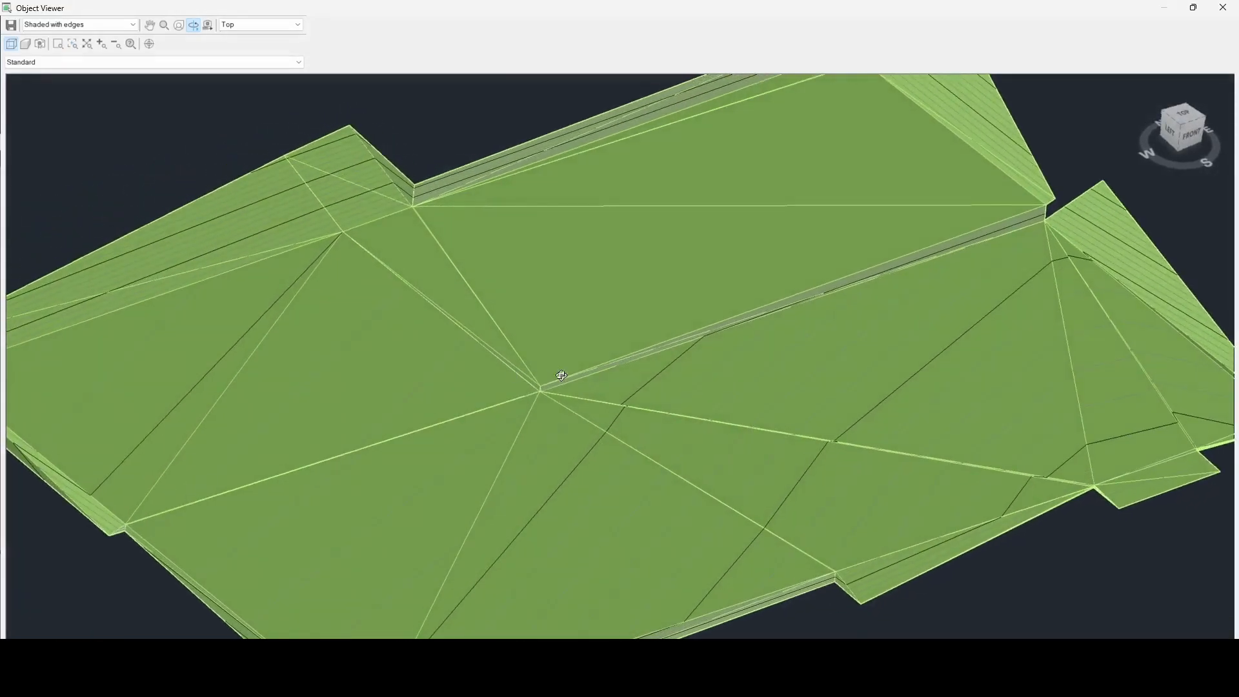
Inspect the retained edges, batters and outer limits of the whole finished surface from several 3D angles.
scroll(486, 388, "up", 3)
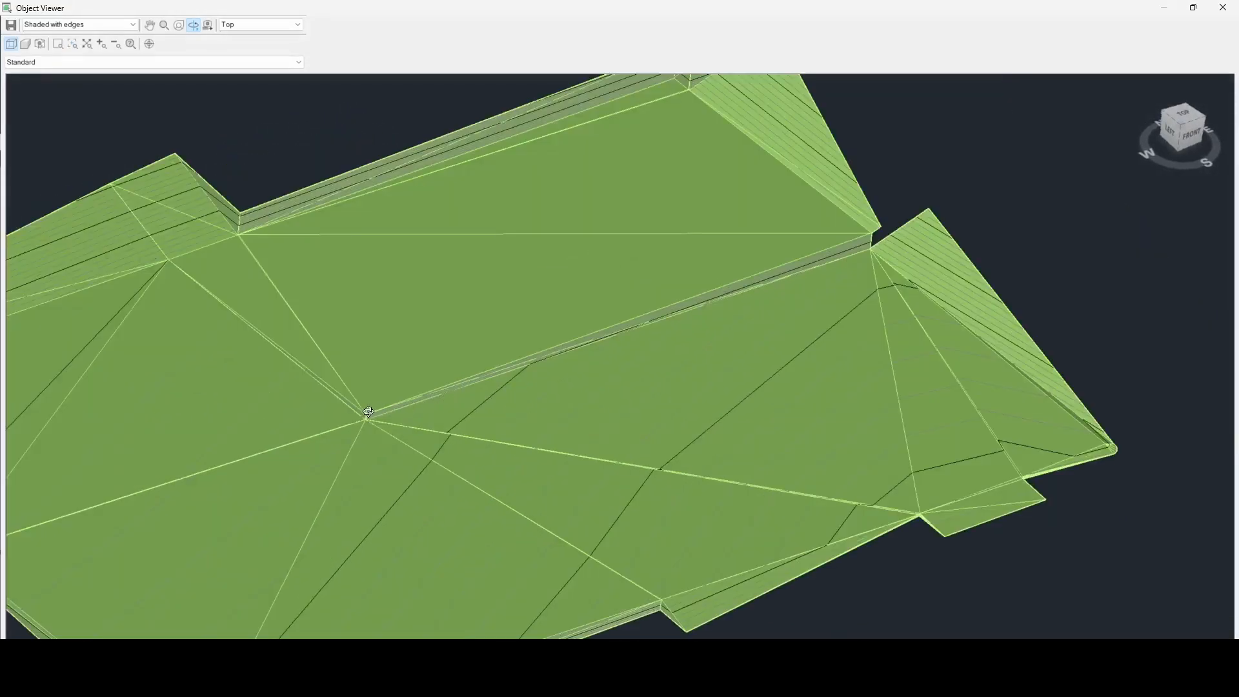
middle_click_drag(659, 341, 557, 445)
scroll(596, 273, "down", 3)
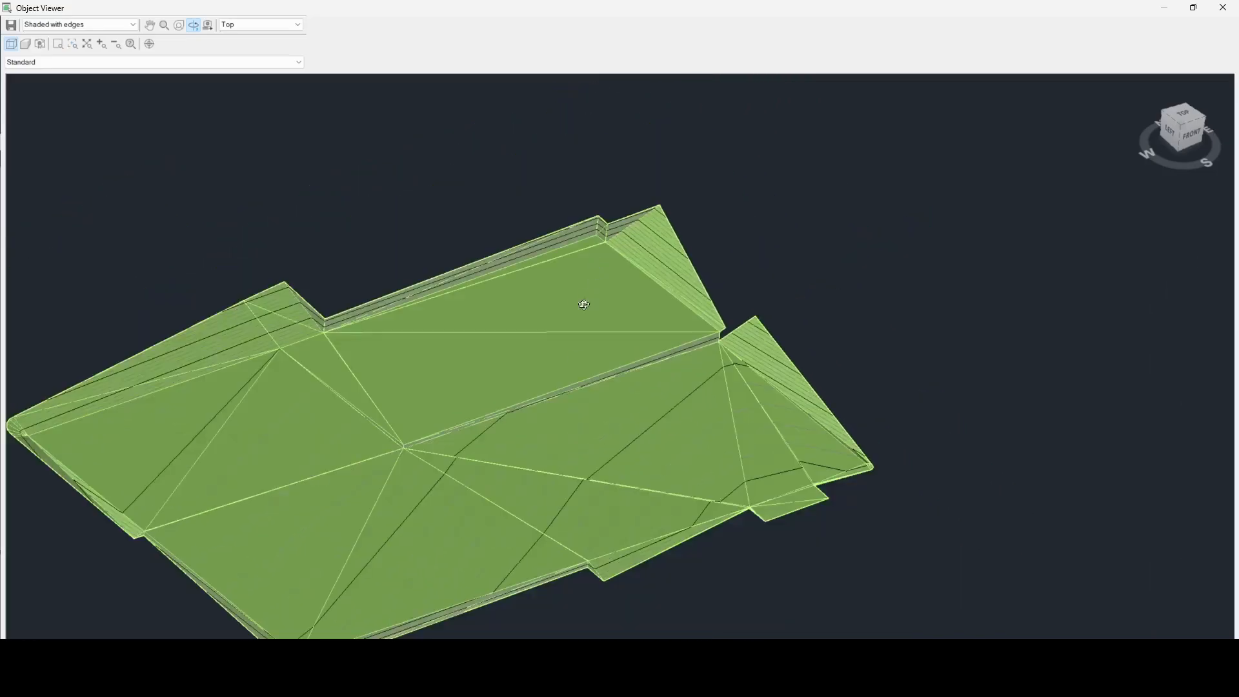
middle_click_drag(583, 312, 638, 262)
left_click_drag(583, 387, 420, 389)
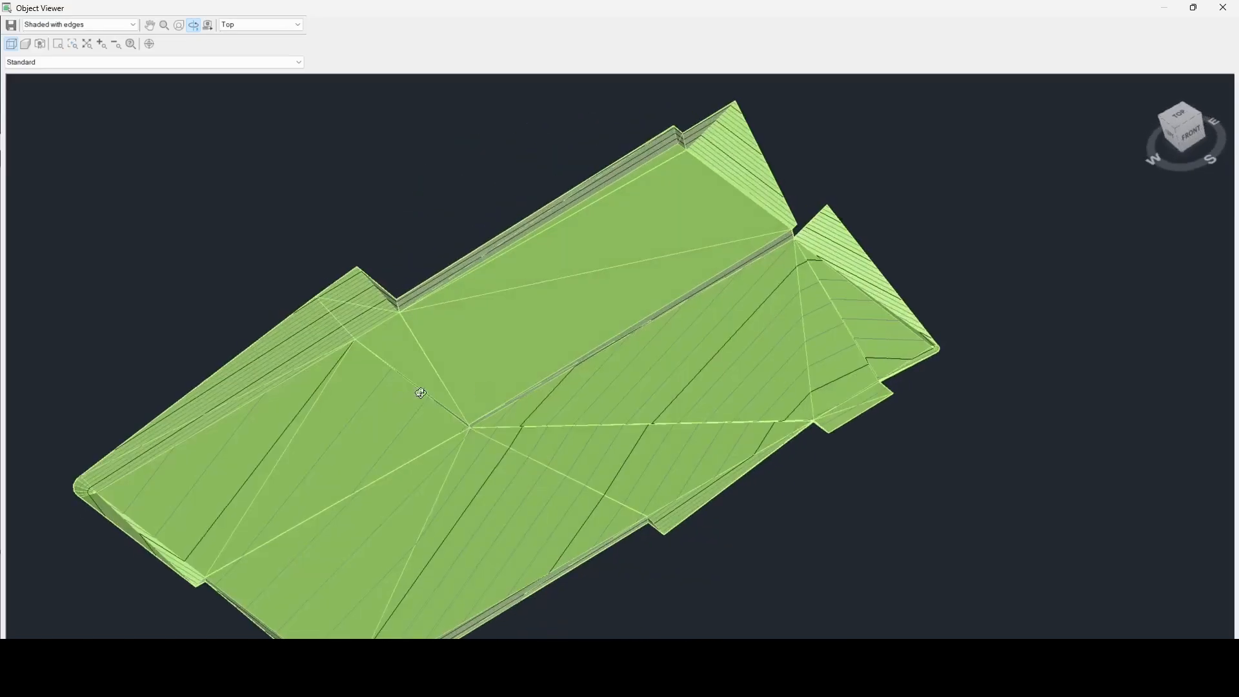
left_click_drag(662, 390, 683, 348)
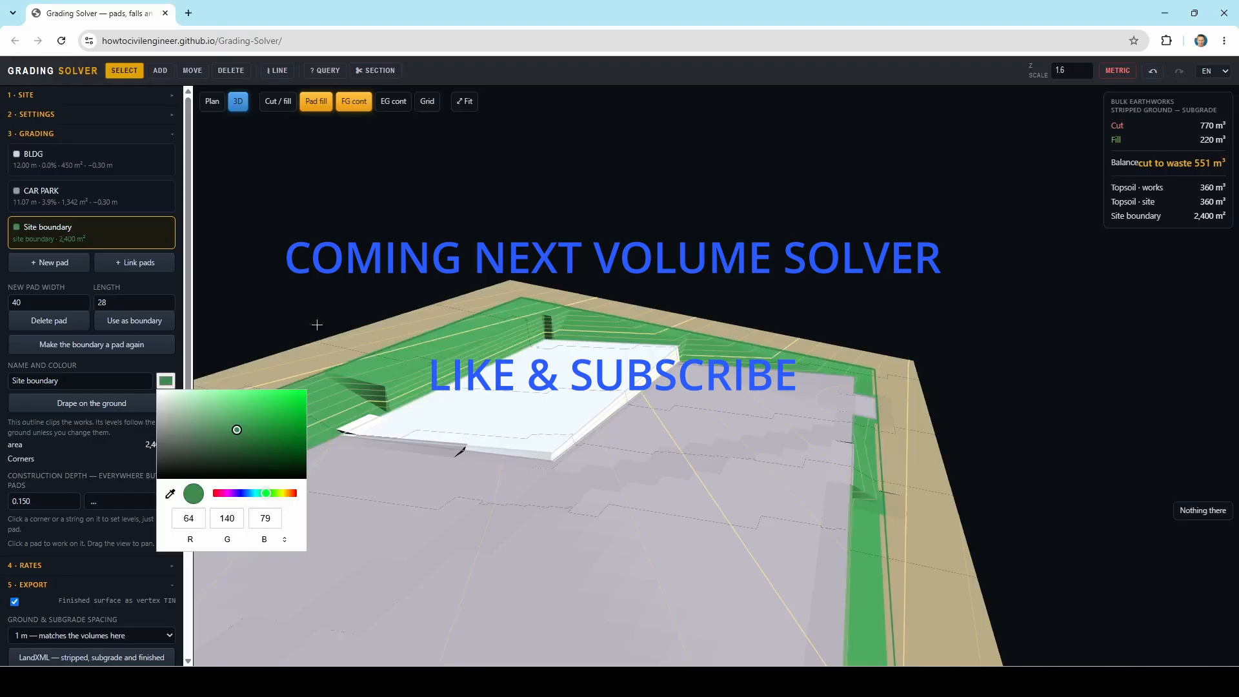
Return to Grading Solver, close the boundary colour picker and review the site in 3D with the rates and cost breakdown.
left_click(404, 234)
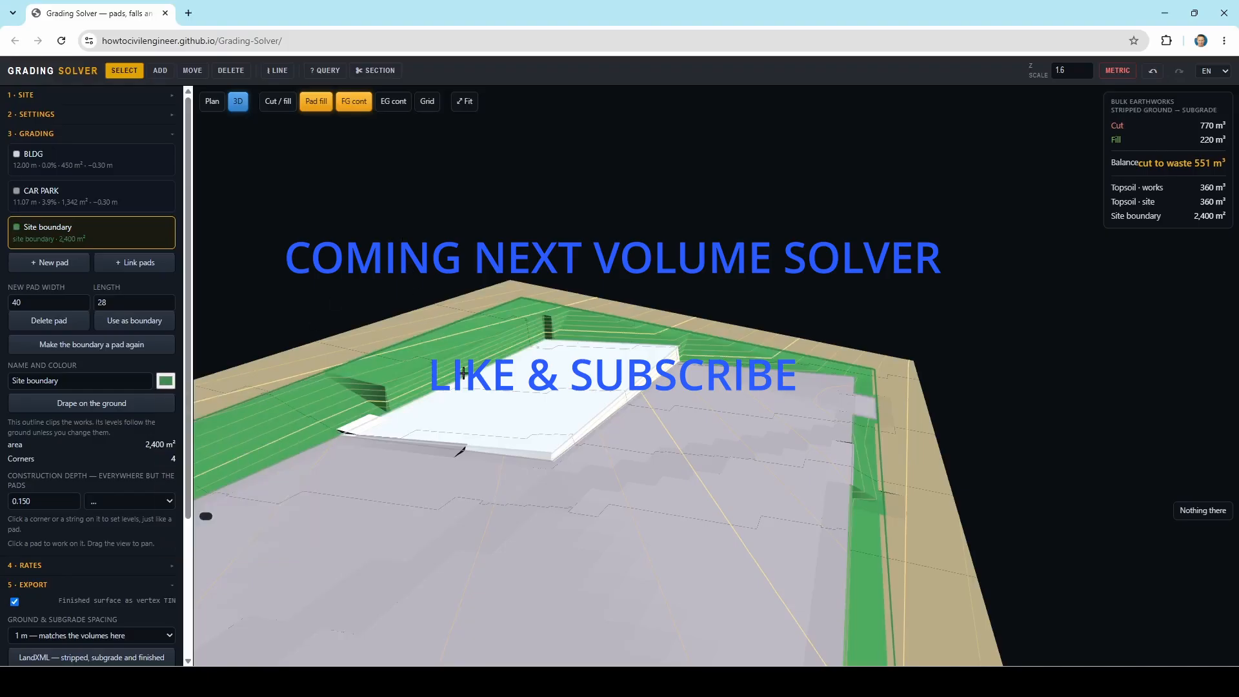
left_click_drag(463, 373, 435, 419)
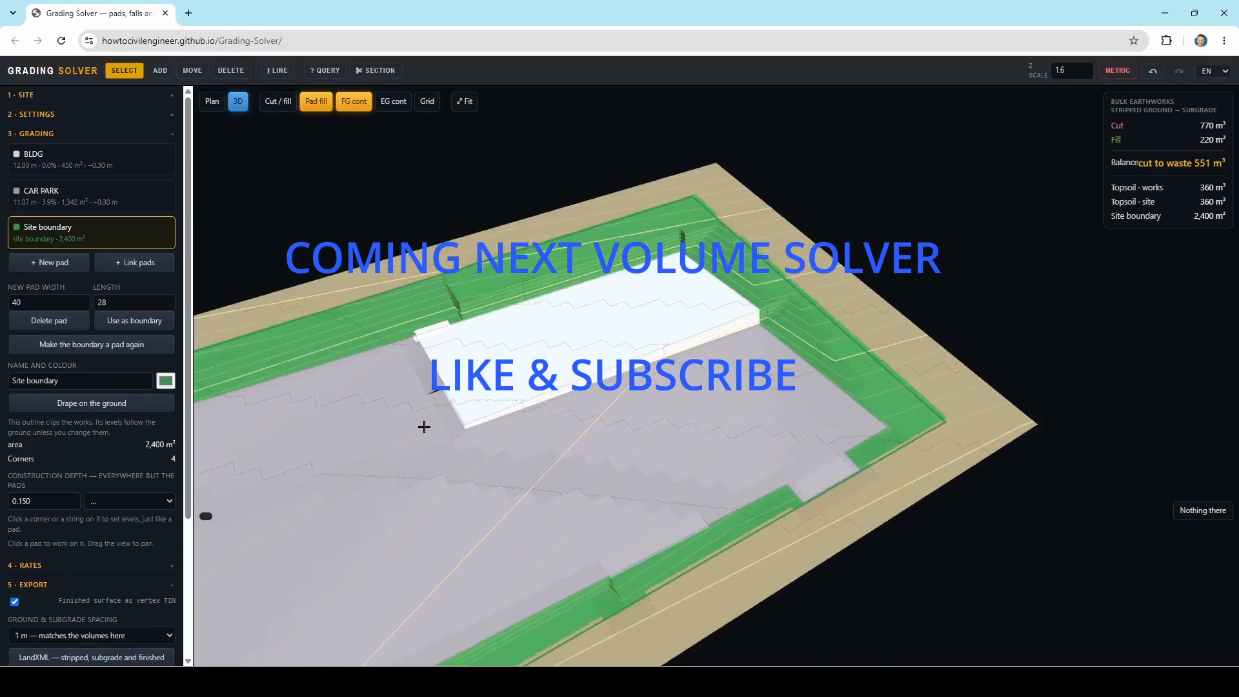
left_click_drag(525, 420, 550, 392)
left_click(171, 134)
left_click(183, 157)
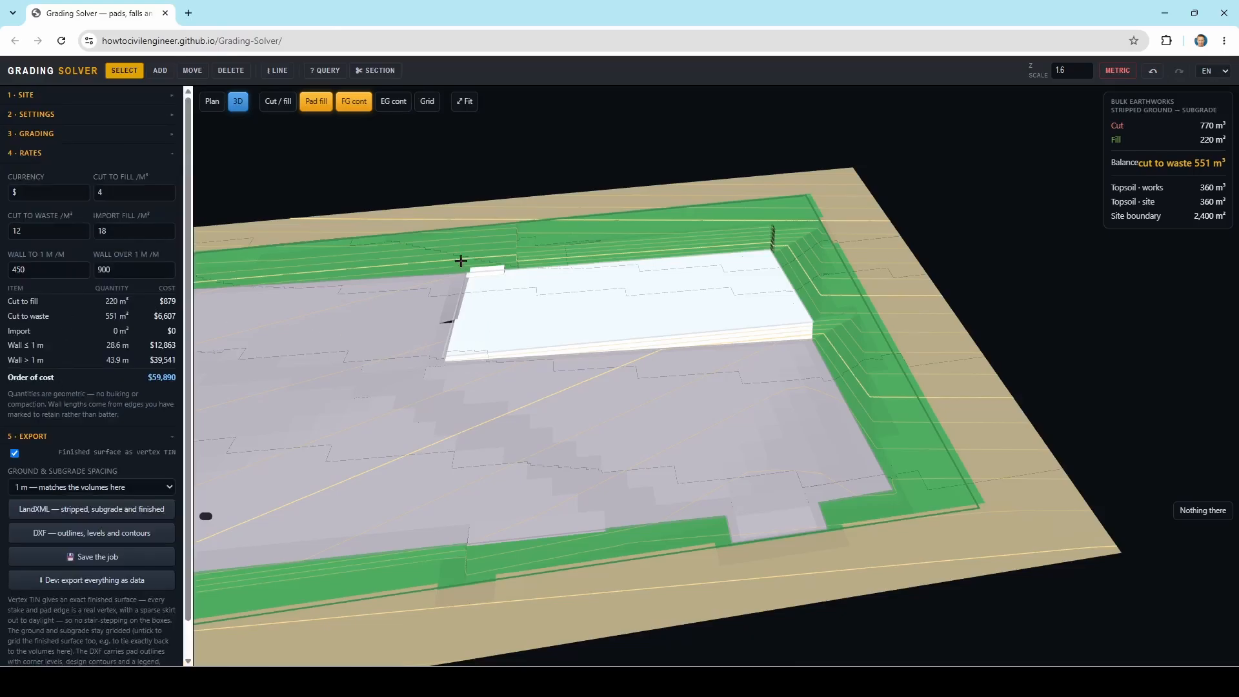
middle_click_drag(359, 190, 535, 172)
scroll(574, 284, "up", 5)
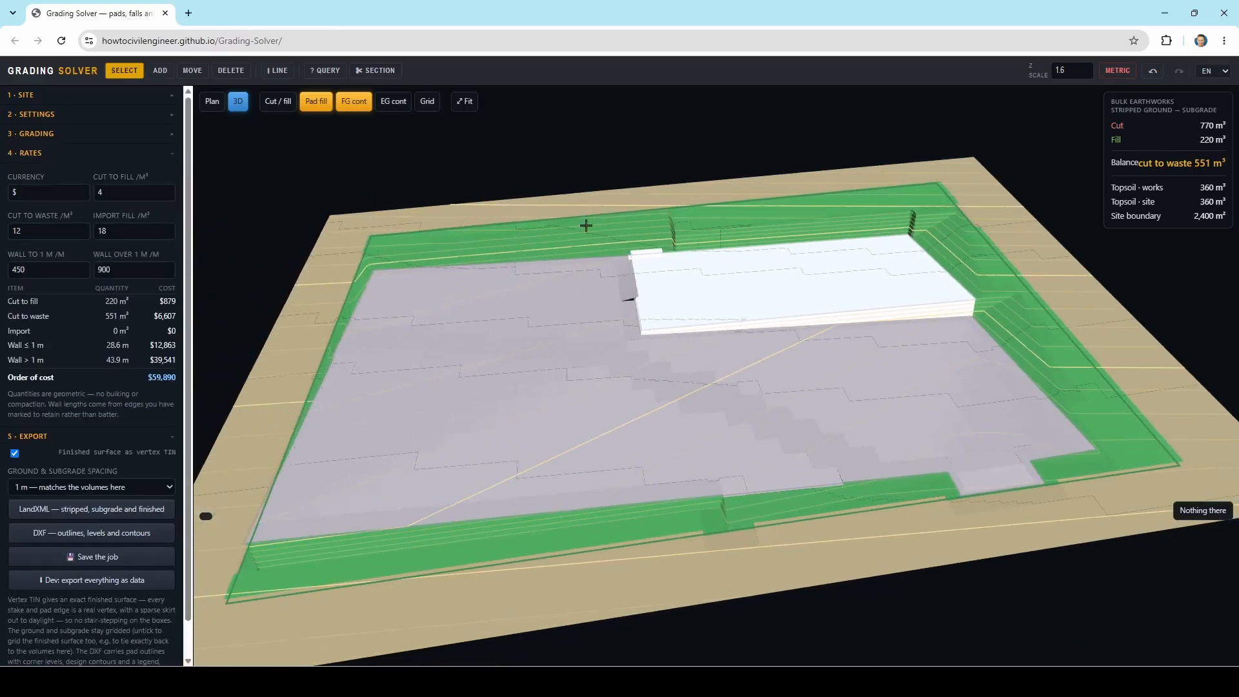